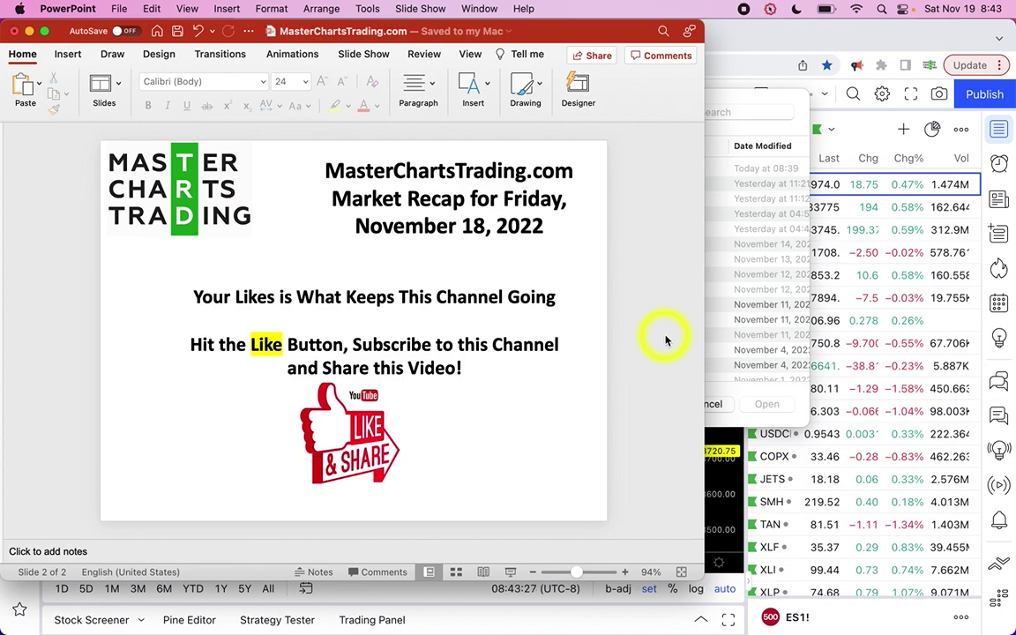
Step: Go back to the presentation's first slide and review the market recap topics for November 18, 2022
{"action": "key", "text": "Page_Up"}
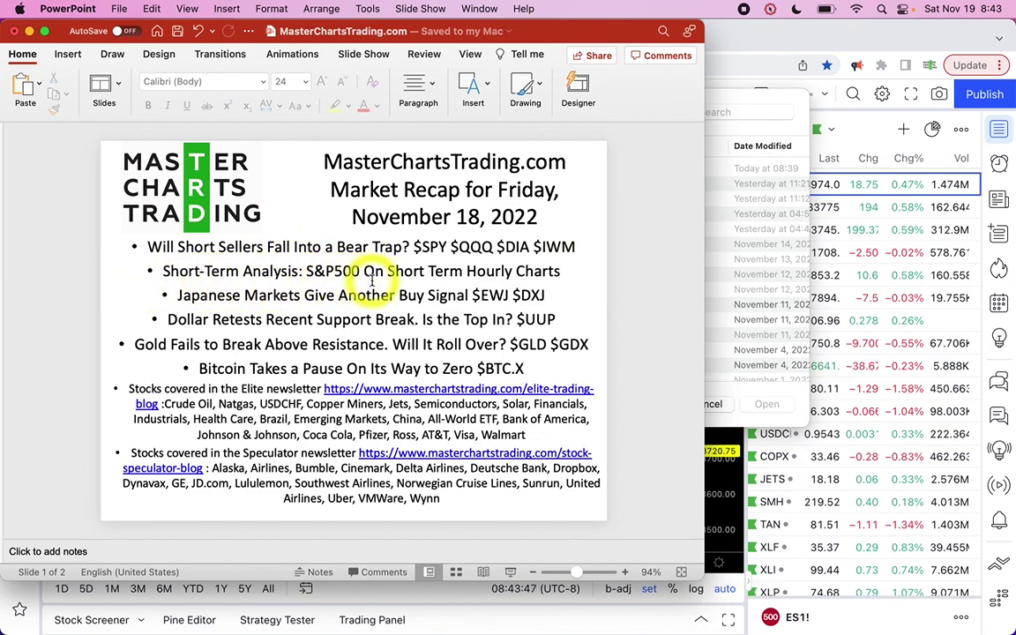
{"action": "double_click", "coordinate": [489, 271]}
{"action": "left_click", "coordinate": [663, 261]}
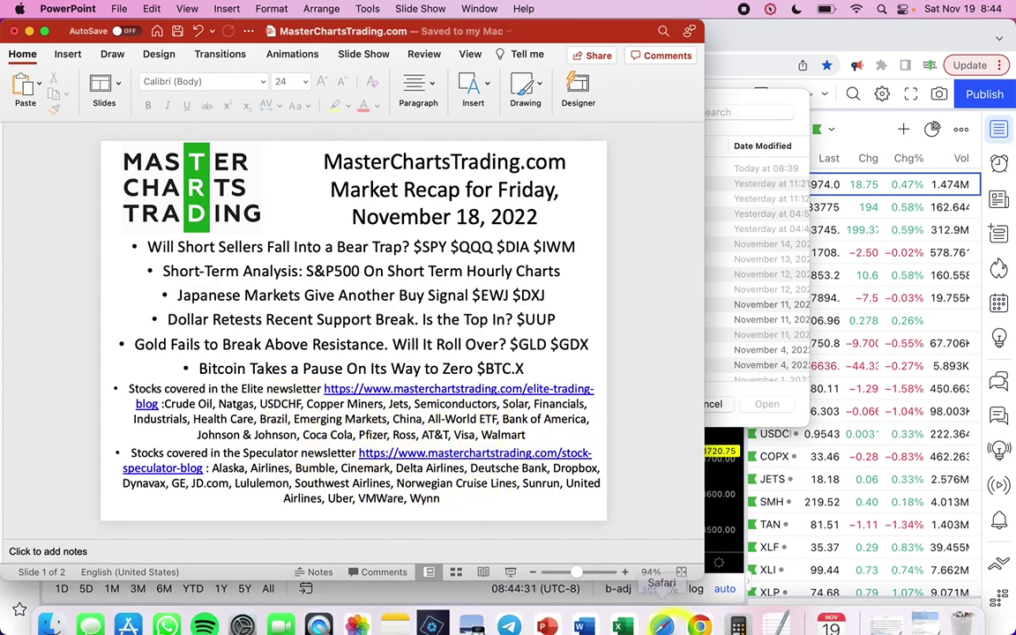
Step: Switch to Chrome and open the MasterChartsTrading blog in a new tab, continuing to its sign-up page
{"action": "left_click", "coordinate": [662, 608]}
{"action": "left_click", "coordinate": [699, 607]}
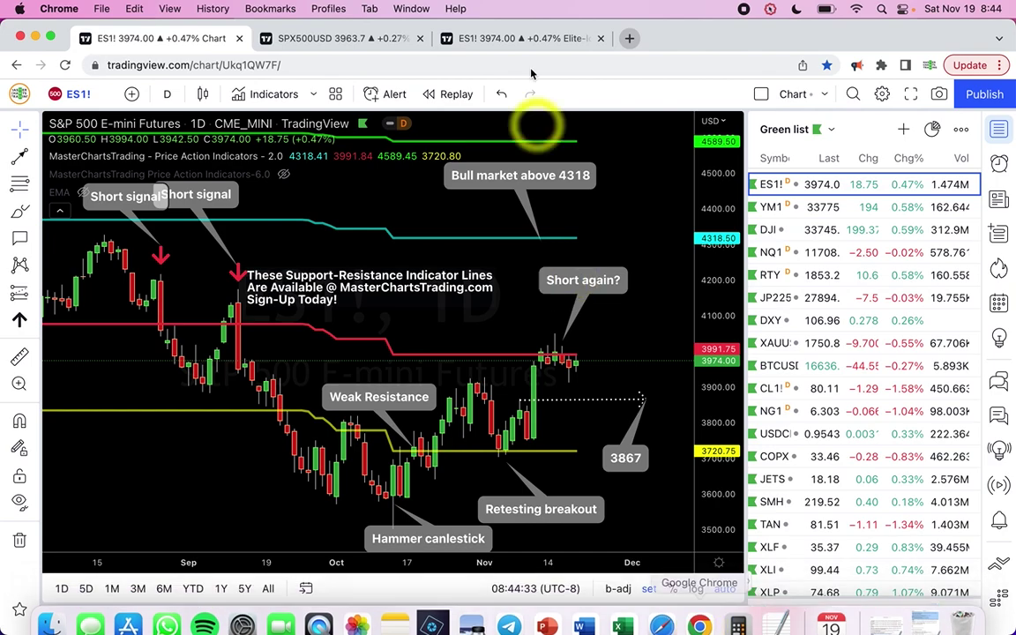
{"action": "left_click", "coordinate": [629, 38]}
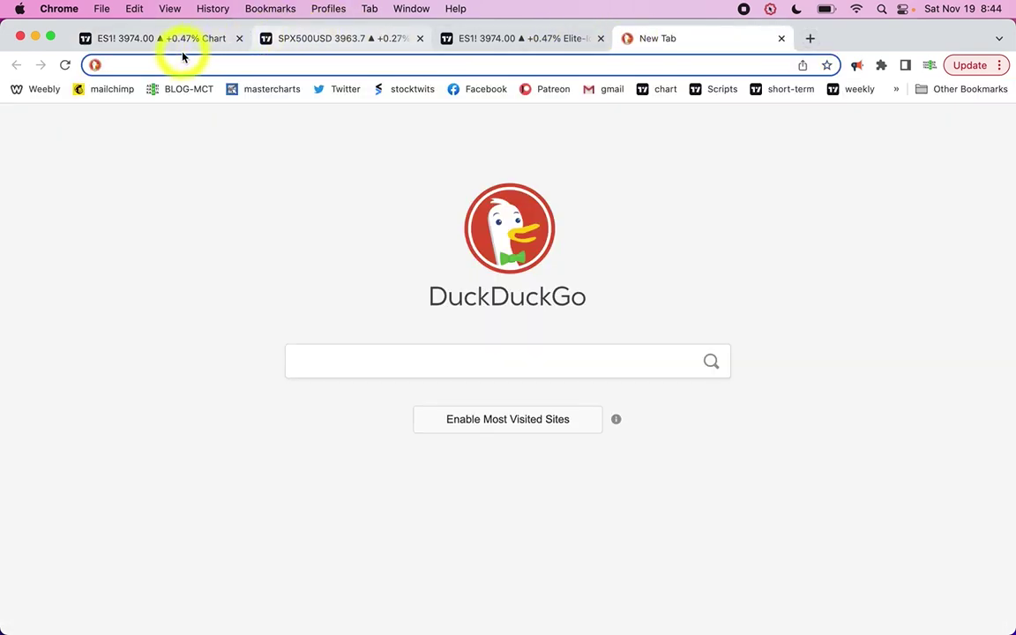
{"action": "left_click", "coordinate": [177, 91]}
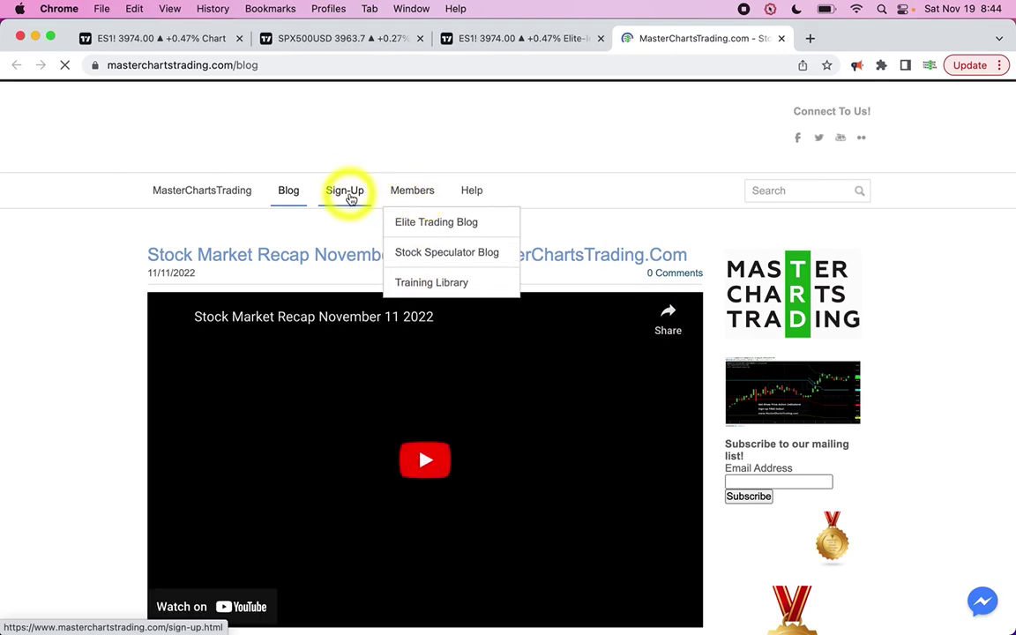
{"action": "left_click", "coordinate": [150, 37]}
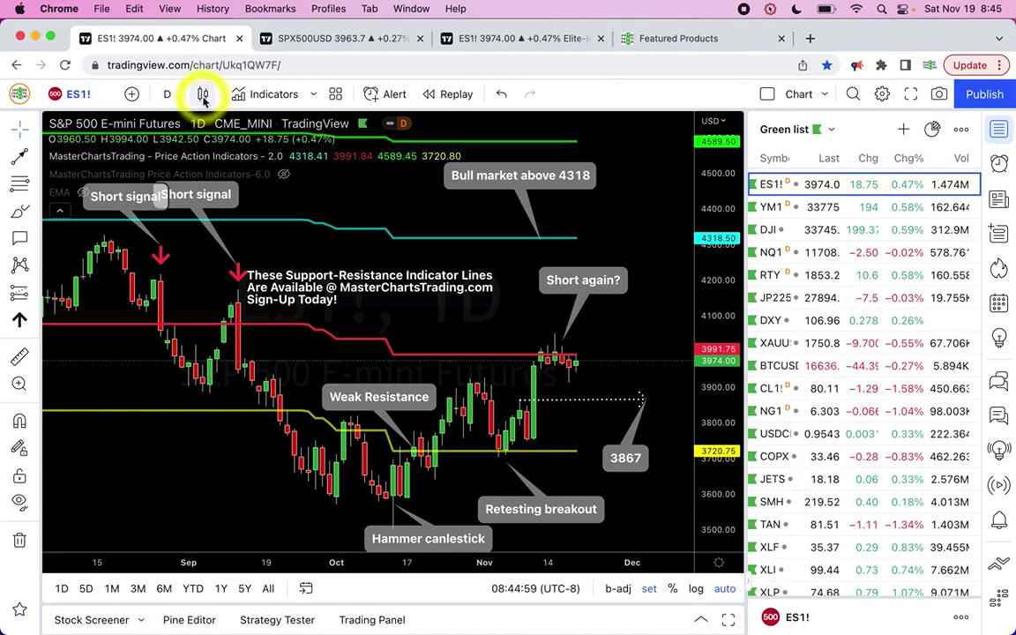
{"action": "left_click", "coordinate": [191, 65]}
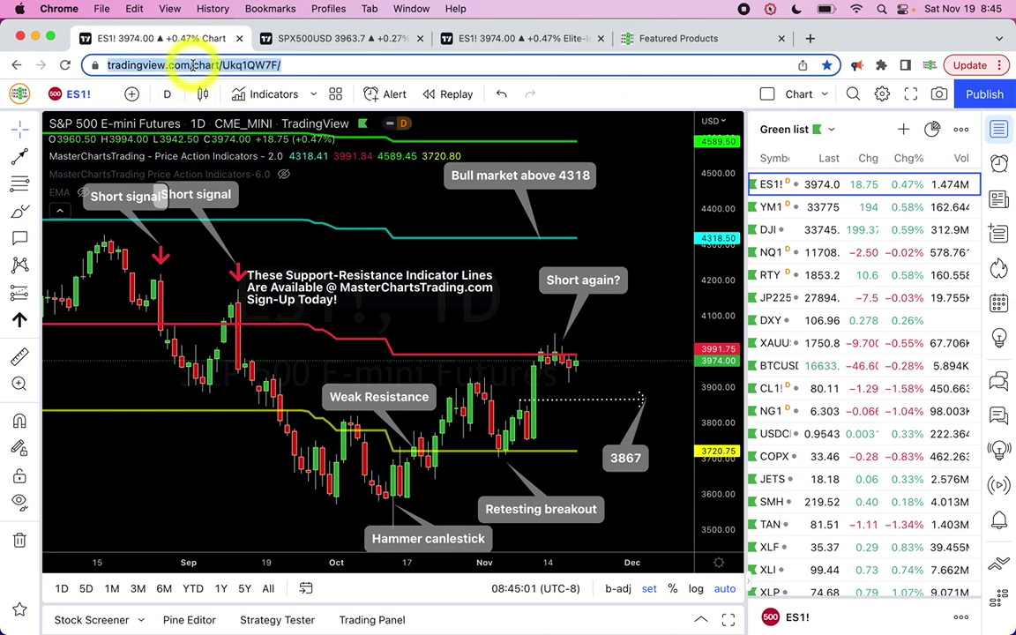
{"action": "left_click", "coordinate": [181, 66]}
{"action": "left_click_drag", "start_coordinate": [253, 66], "coordinate": [150, 77]}
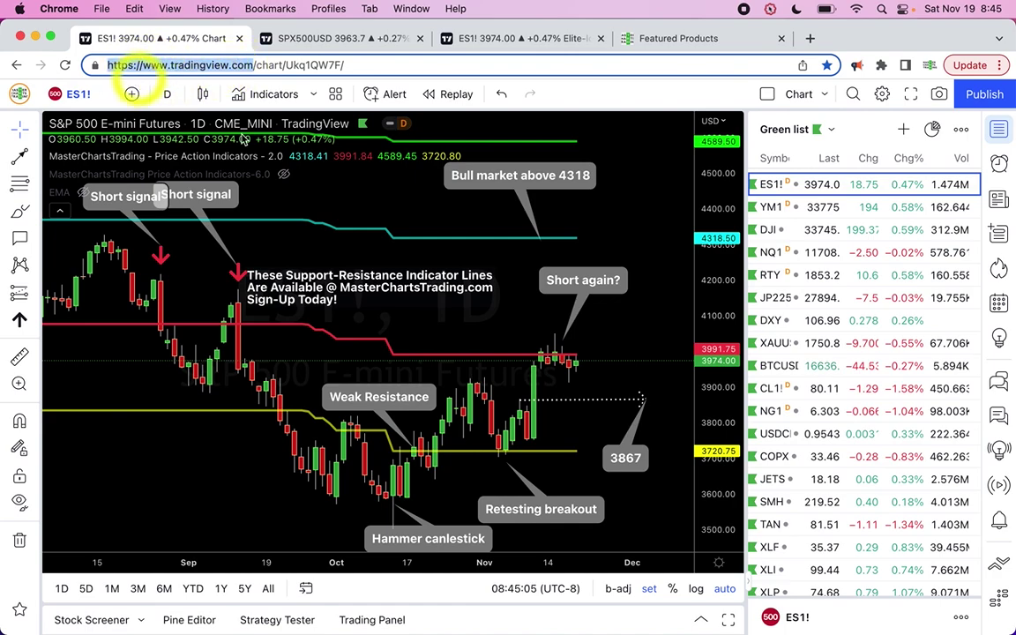
{"action": "left_click", "coordinate": [435, 204]}
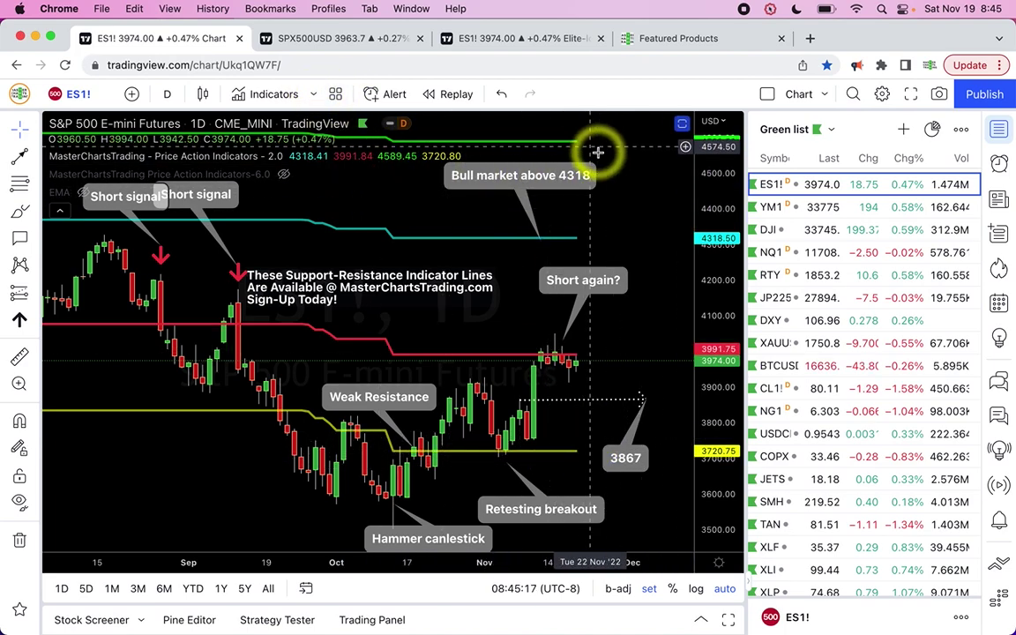
Step: Hide the watchlist and move the September Short signal callout directly above its red arrow, clear of the neighbouring callout
{"action": "left_click", "coordinate": [1002, 131]}
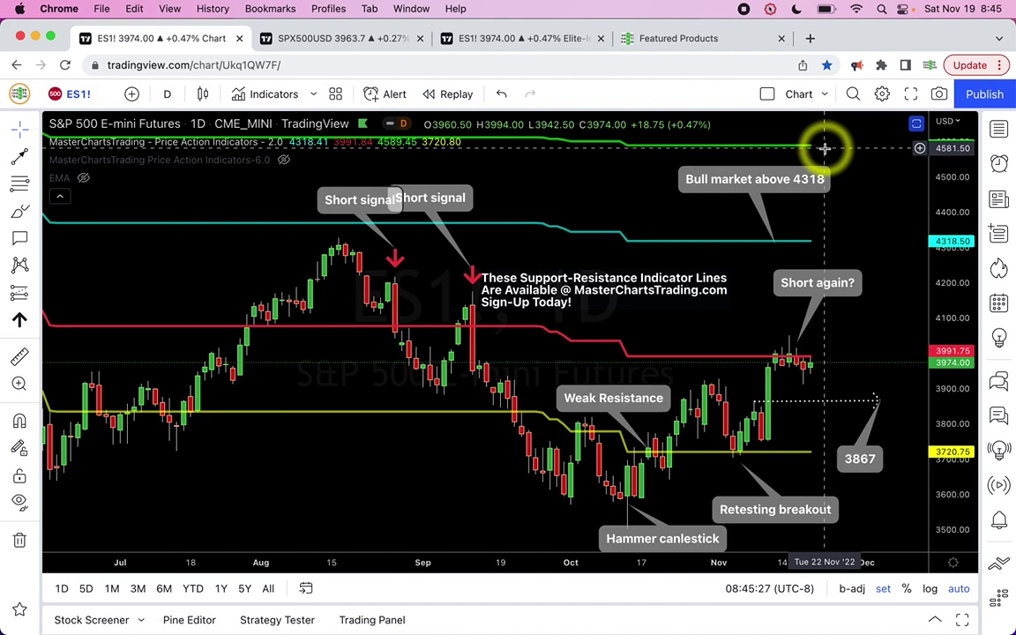
{"action": "left_click", "coordinate": [431, 198]}
{"action": "left_click_drag", "start_coordinate": [483, 200], "coordinate": [532, 191]}
{"action": "left_click", "coordinate": [556, 164]}
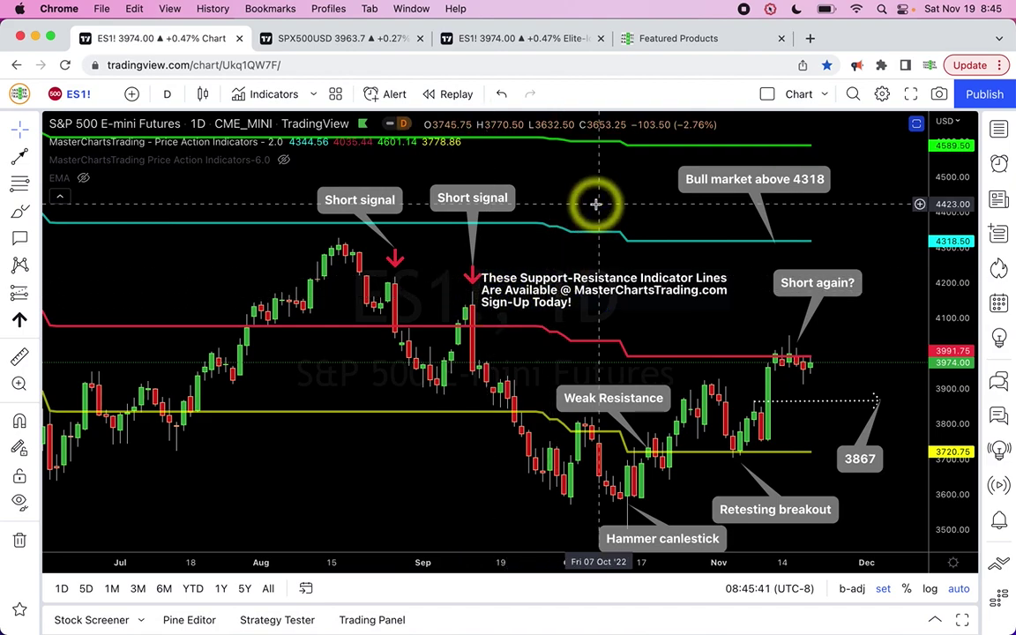
Step: Examine the short signals on the daily ES1! chart from the April 2022 bear market start through the October lows
{"action": "scroll", "coordinate": [333, 307], "scroll_direction": "left", "scroll_amount": 15}
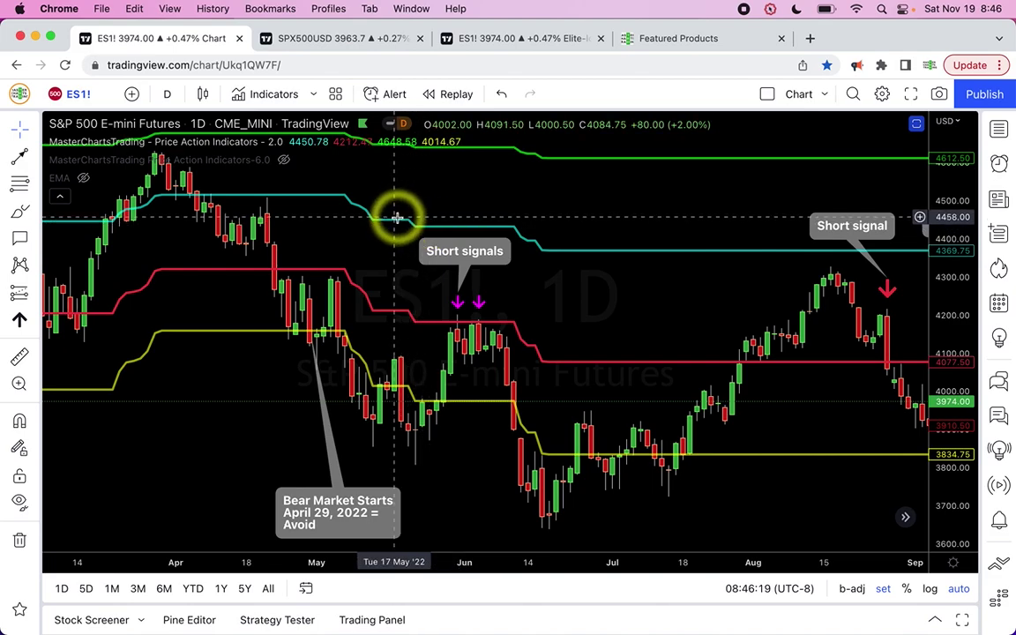
{"action": "mouse_move", "coordinate": [323, 142]}
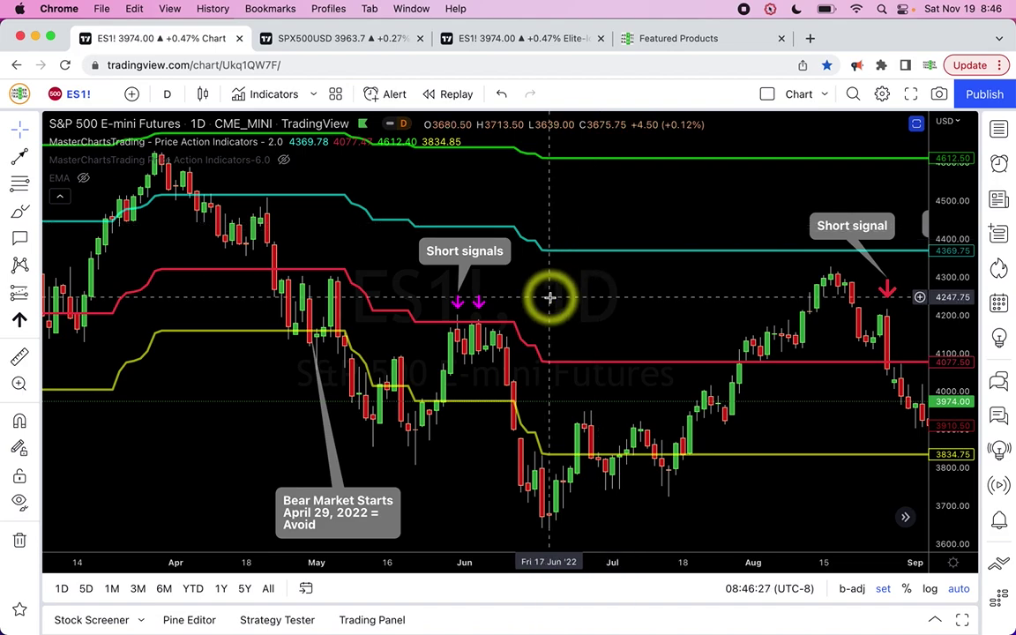
{"action": "scroll", "coordinate": [549, 298], "scroll_direction": "right", "scroll_amount": 2}
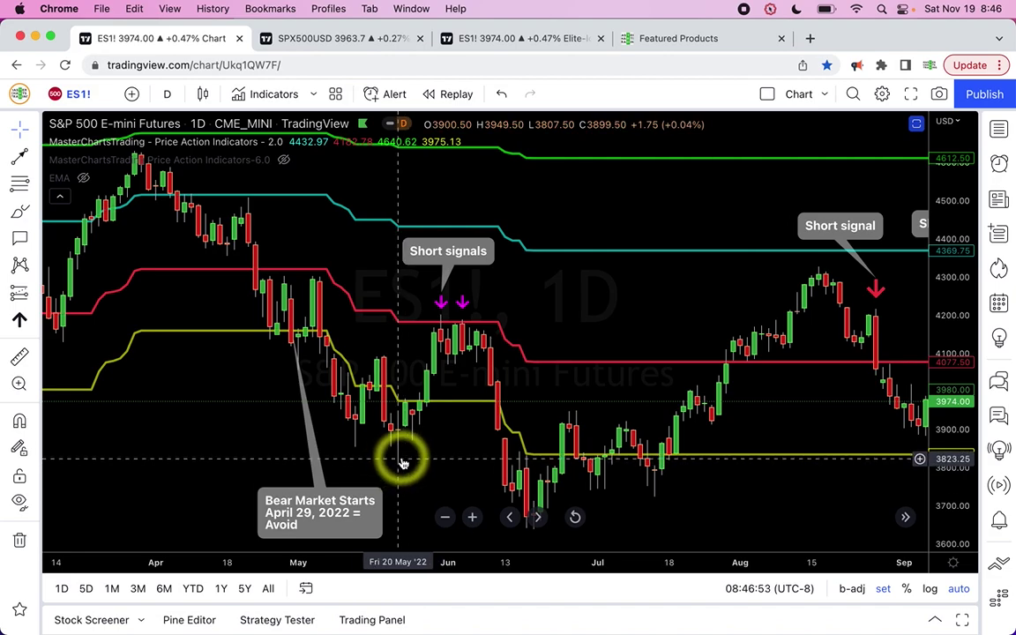
{"action": "left_click", "coordinate": [438, 307]}
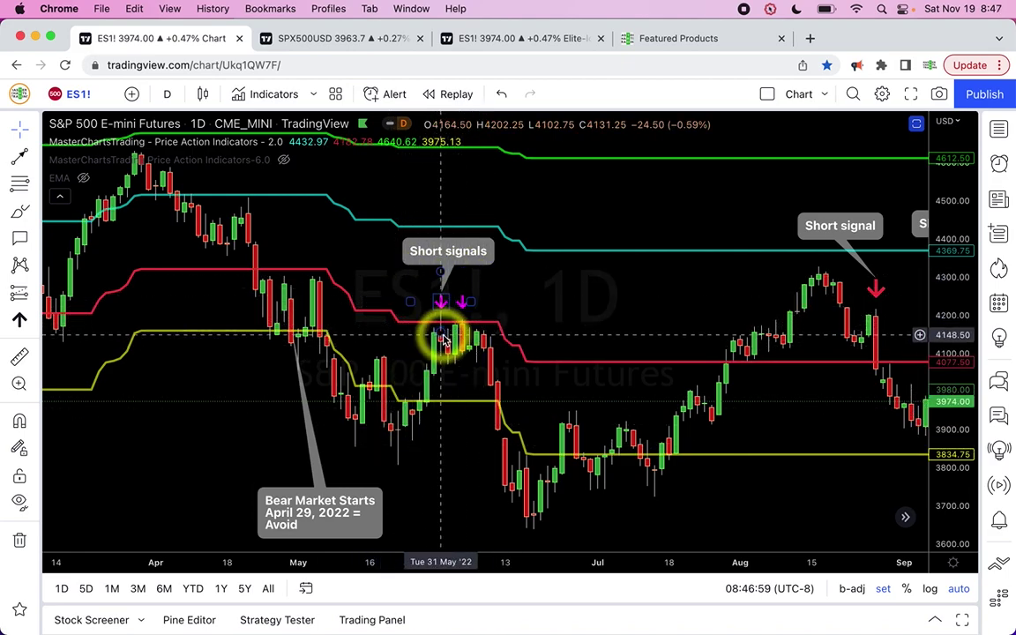
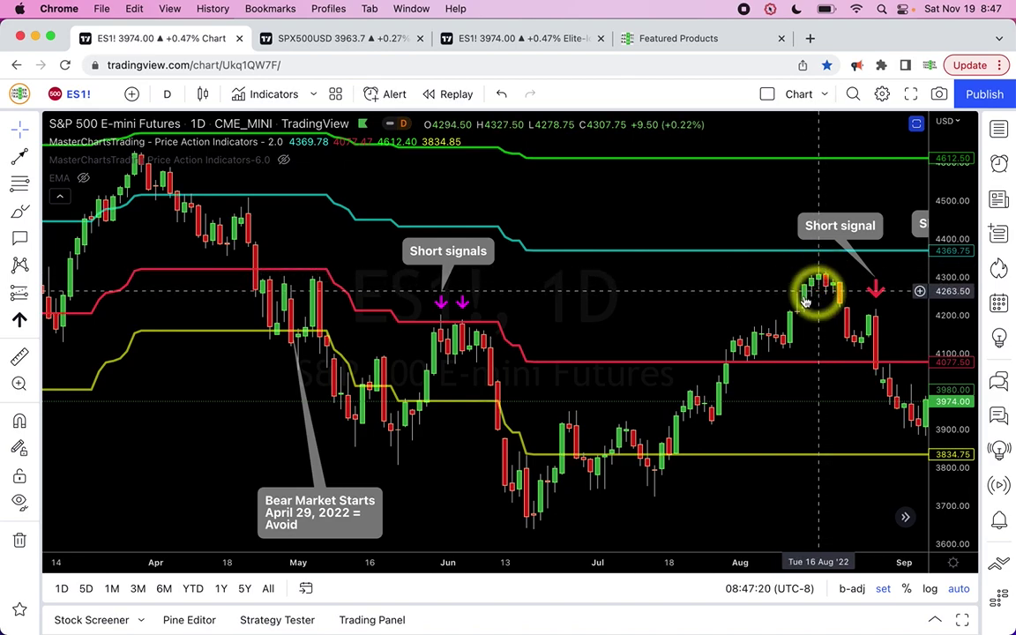
{"action": "scroll", "coordinate": [855, 381], "scroll_direction": "right", "scroll_amount": 2}
{"action": "scroll", "coordinate": [853, 375], "scroll_direction": "right", "scroll_amount": 2}
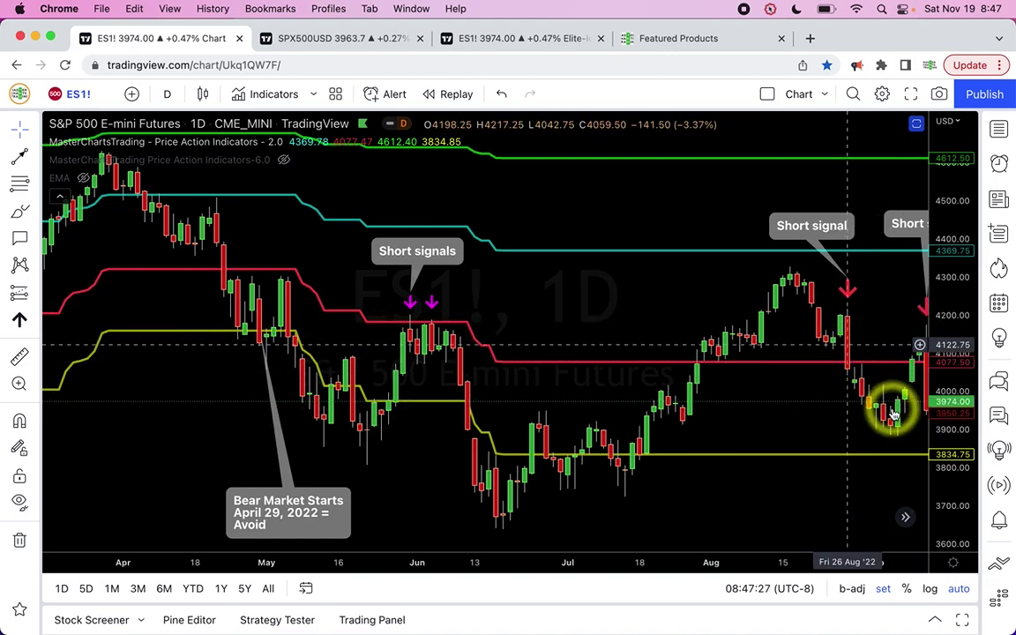
{"action": "scroll", "coordinate": [798, 385], "scroll_direction": "right", "scroll_amount": 3}
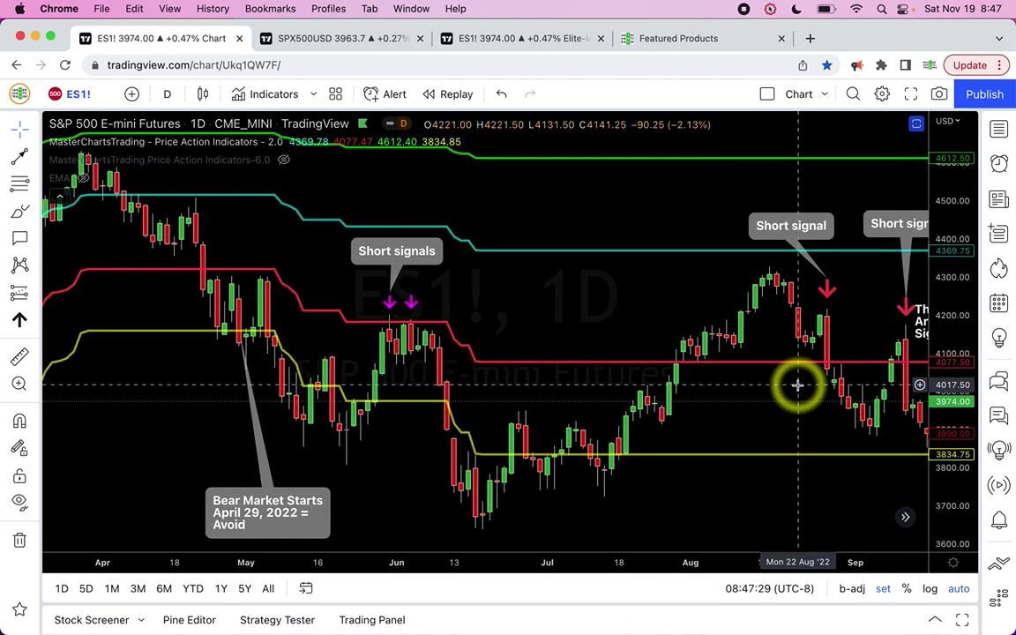
{"action": "scroll", "coordinate": [799, 386], "scroll_direction": "right", "scroll_amount": 3}
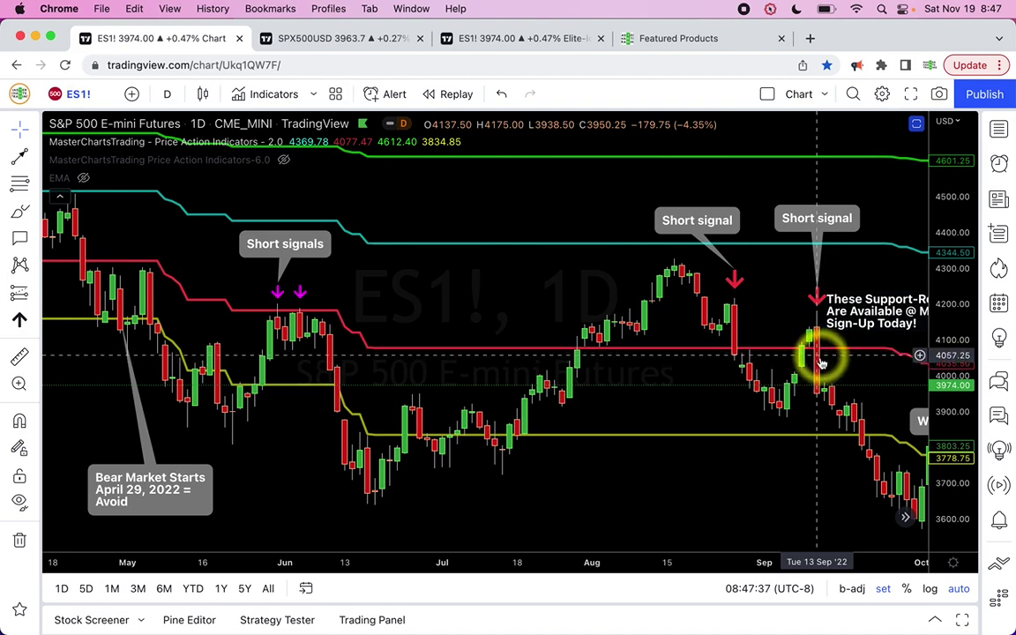
{"action": "scroll", "coordinate": [822, 359], "scroll_direction": "right", "scroll_amount": 1}
{"action": "scroll", "coordinate": [821, 359], "scroll_direction": "right", "scroll_amount": 8}
{"action": "scroll", "coordinate": [822, 362], "scroll_direction": "right", "scroll_amount": 4}
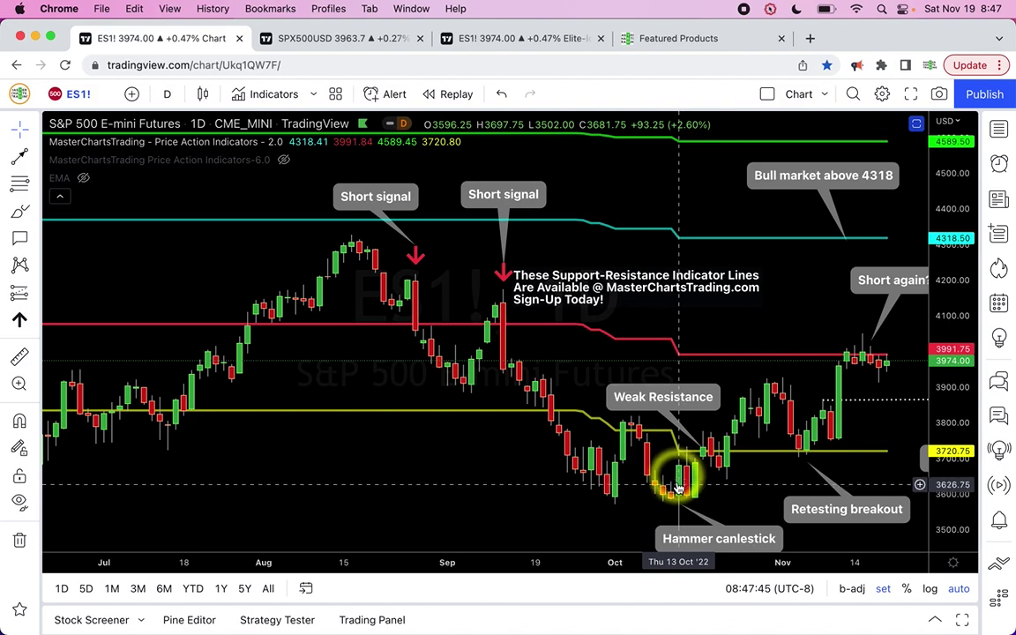
Step: Move the hammer candlestick callout slightly to the right of the October 13 candle, keeping its label fully in view
{"action": "mouse_move", "coordinate": [680, 504]}
{"action": "left_mouse_down"}
{"action": "mouse_move", "coordinate": [717, 543]}
{"action": "mouse_move", "coordinate": [746, 542]}
{"action": "mouse_move", "coordinate": [732, 507]}
{"action": "left_mouse_up"}
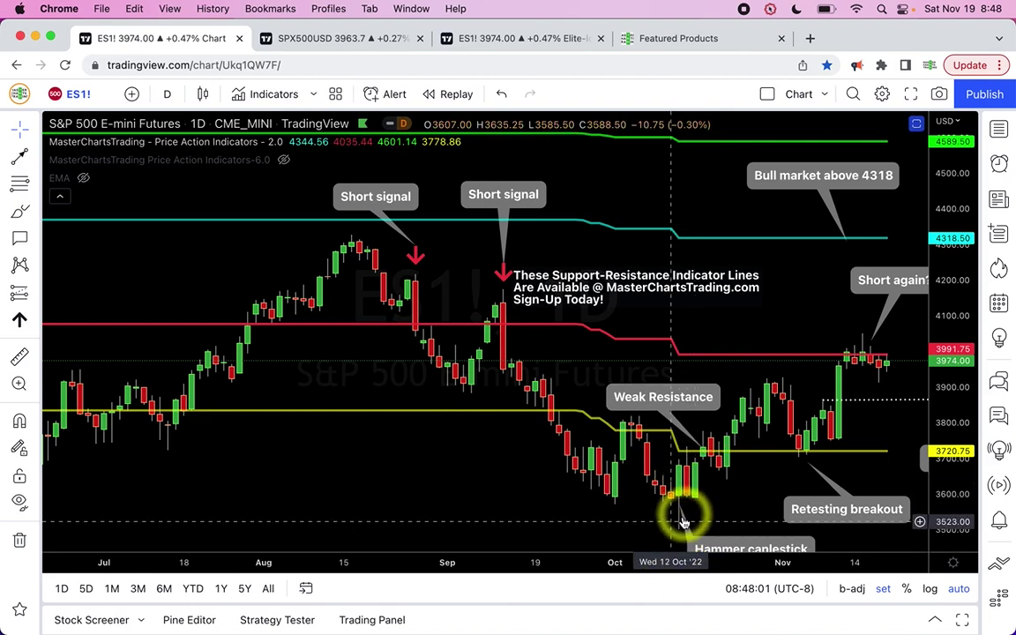
{"action": "left_click_drag", "start_coordinate": [717, 548], "coordinate": [717, 534]}
{"action": "left_click", "coordinate": [735, 501]}
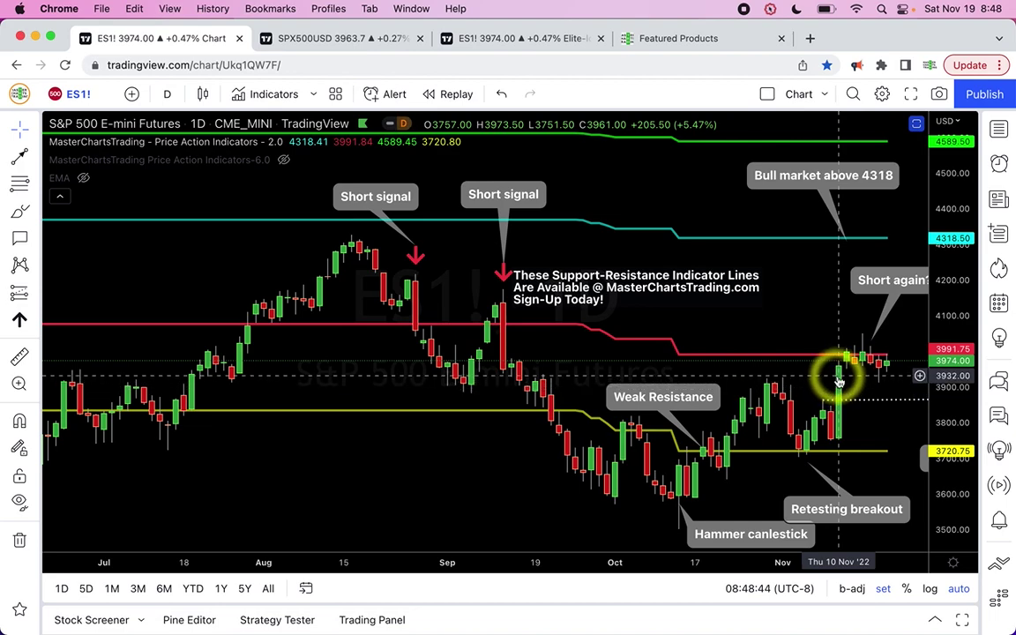
Step: Compare the earlier 2022 short signals with the November candles at the red resistance line on the daily chart
{"action": "scroll", "coordinate": [839, 382], "scroll_direction": "right", "scroll_amount": 5}
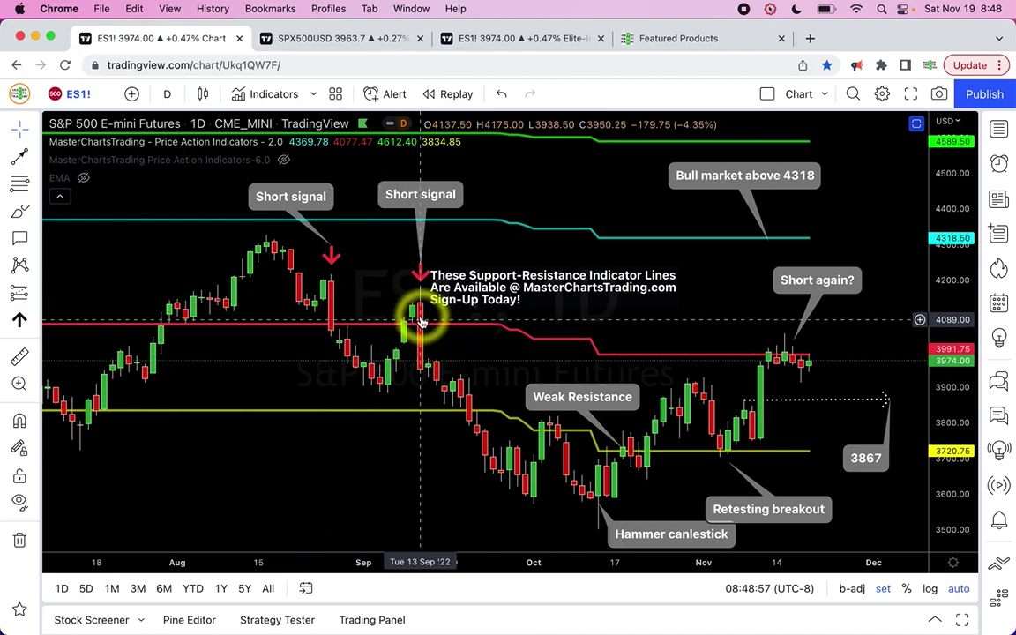
{"action": "scroll", "coordinate": [362, 365], "scroll_direction": "left", "scroll_amount": 10}
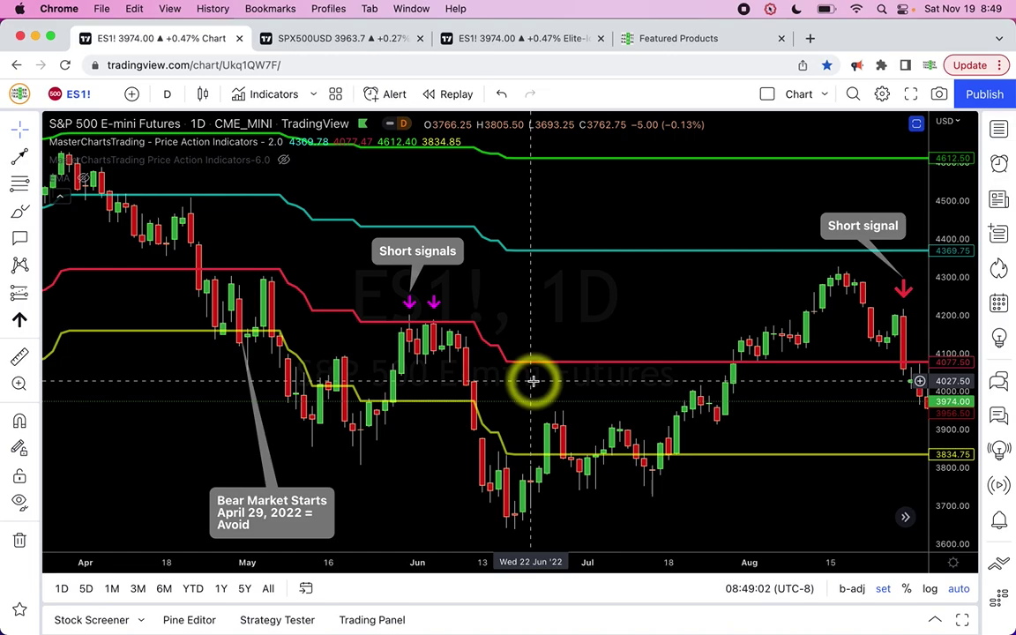
{"action": "scroll", "coordinate": [532, 381], "scroll_direction": "right", "scroll_amount": 10}
{"action": "scroll", "coordinate": [526, 353], "scroll_direction": "right", "scroll_amount": 10}
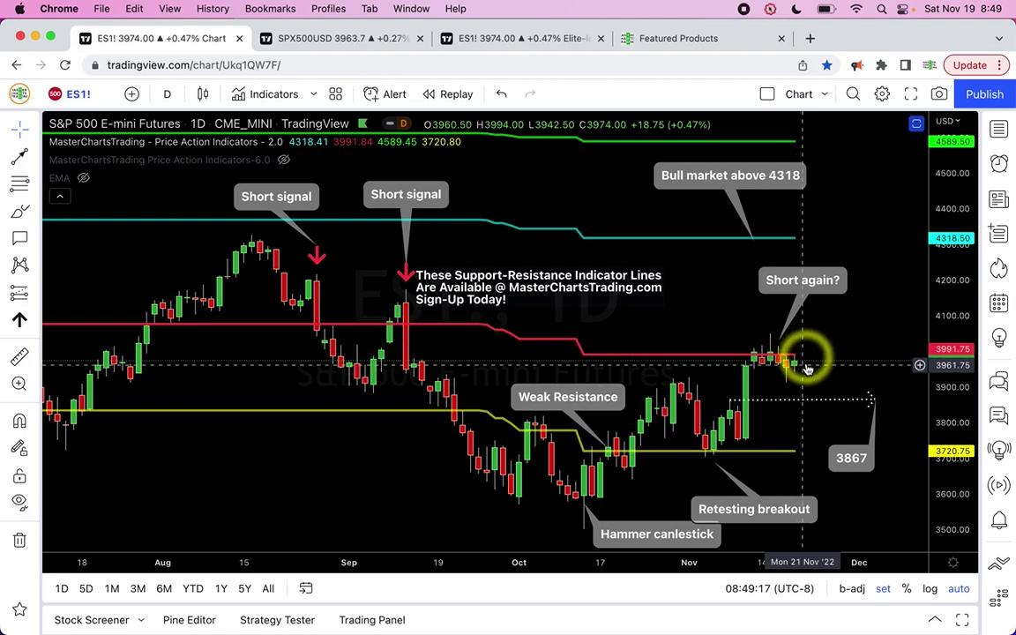
Step: View the hourly SPX500USD chart briefly, and check the Price Action Indicators 2.0 length setting on the weekly ES1! chart
{"action": "left_click", "coordinate": [340, 41]}
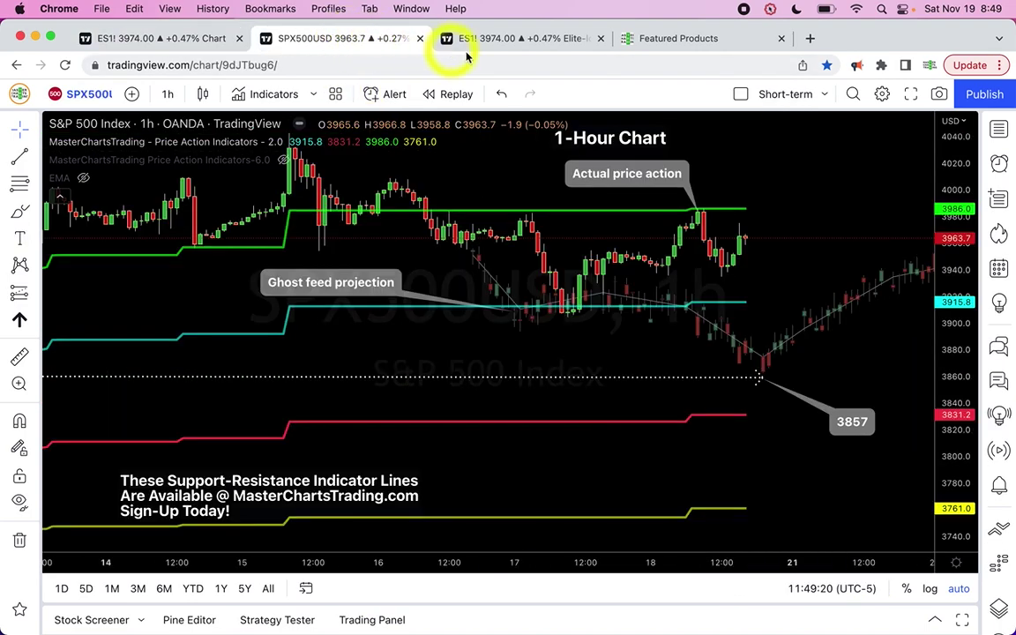
{"action": "left_click", "coordinate": [475, 43]}
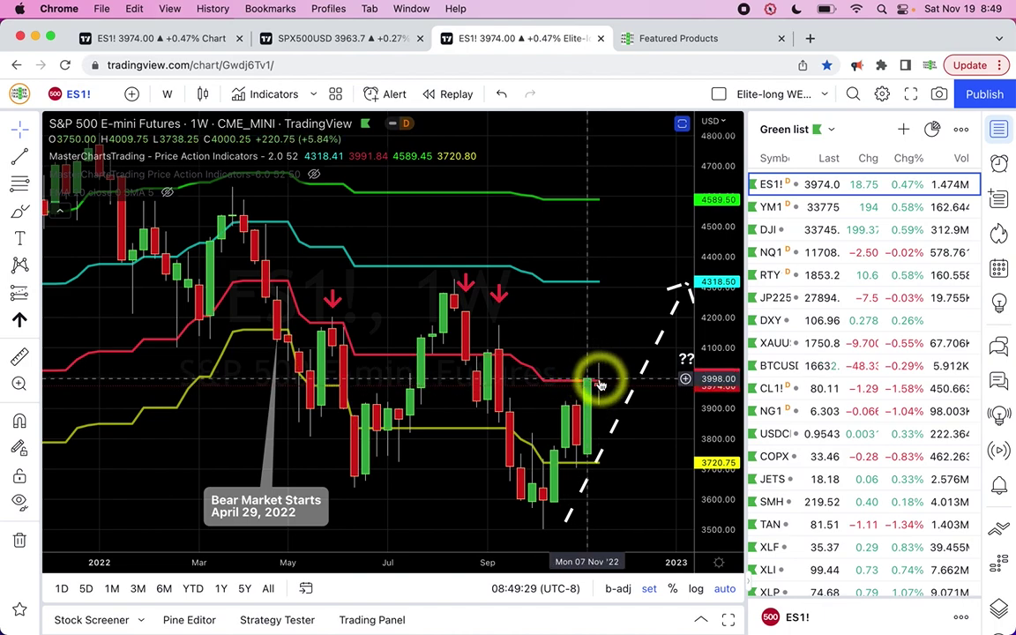
{"action": "mouse_move", "coordinate": [247, 174]}
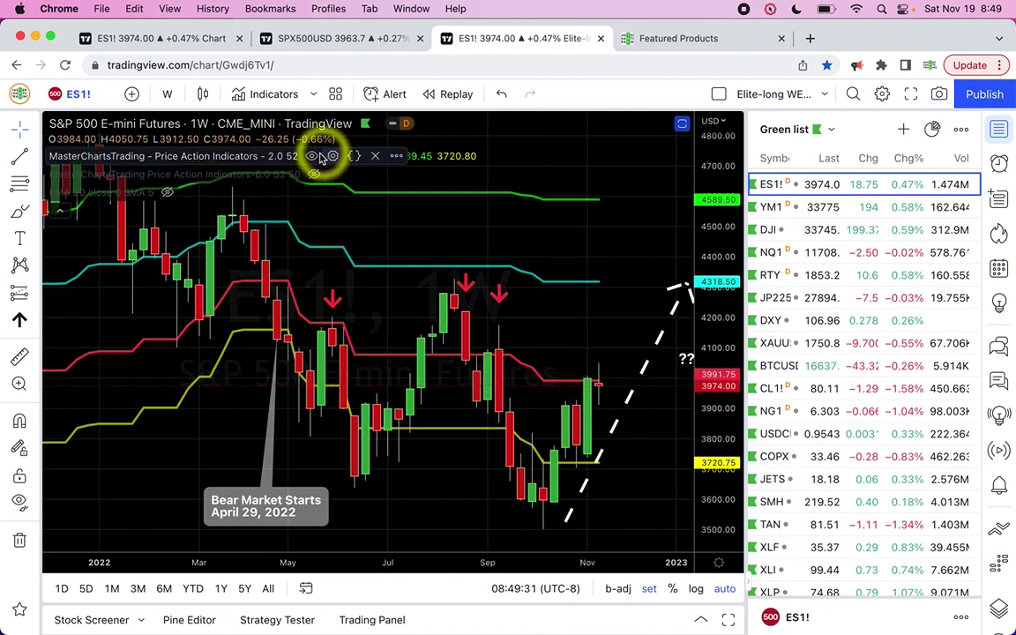
{"action": "left_click", "coordinate": [338, 228]}
{"action": "double_click", "coordinate": [338, 228]}
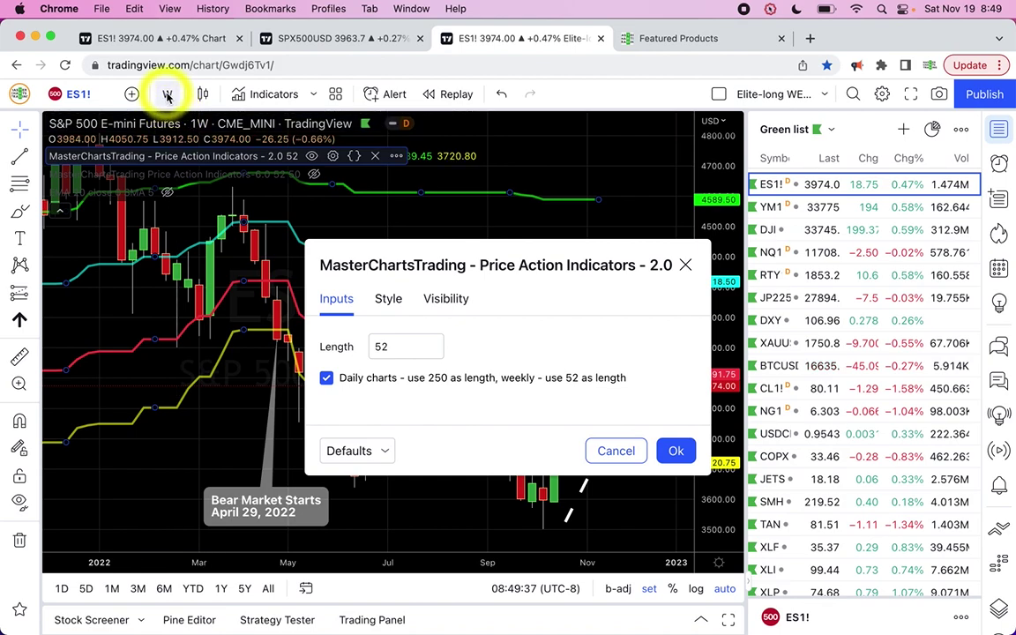
{"action": "left_click", "coordinate": [544, 212]}
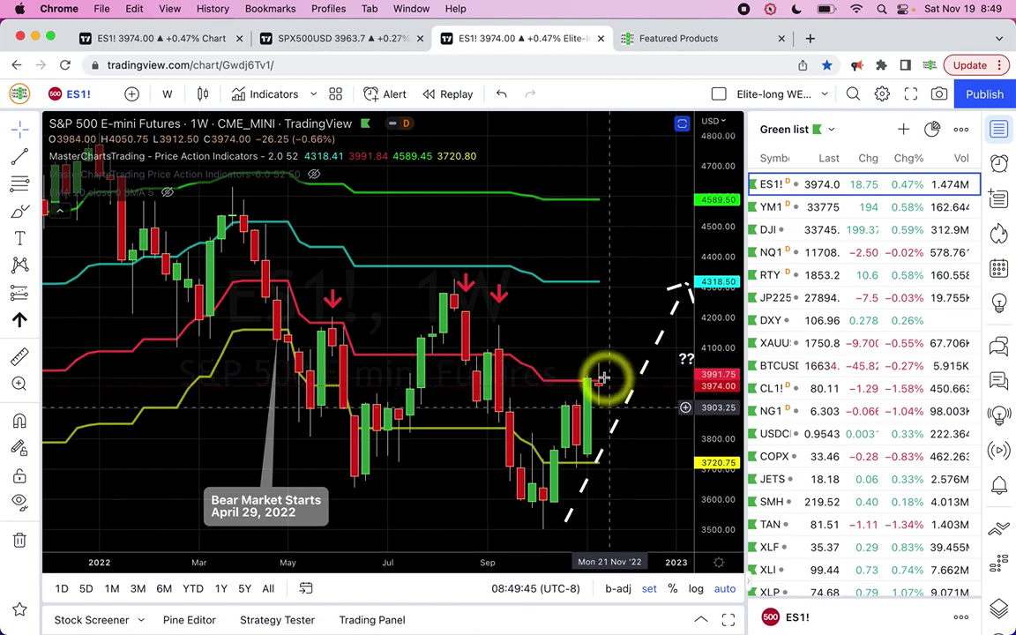
Step: Return to the daily ES1! chart and examine the latest candles around the Short again? callout
{"action": "left_click", "coordinate": [177, 38]}
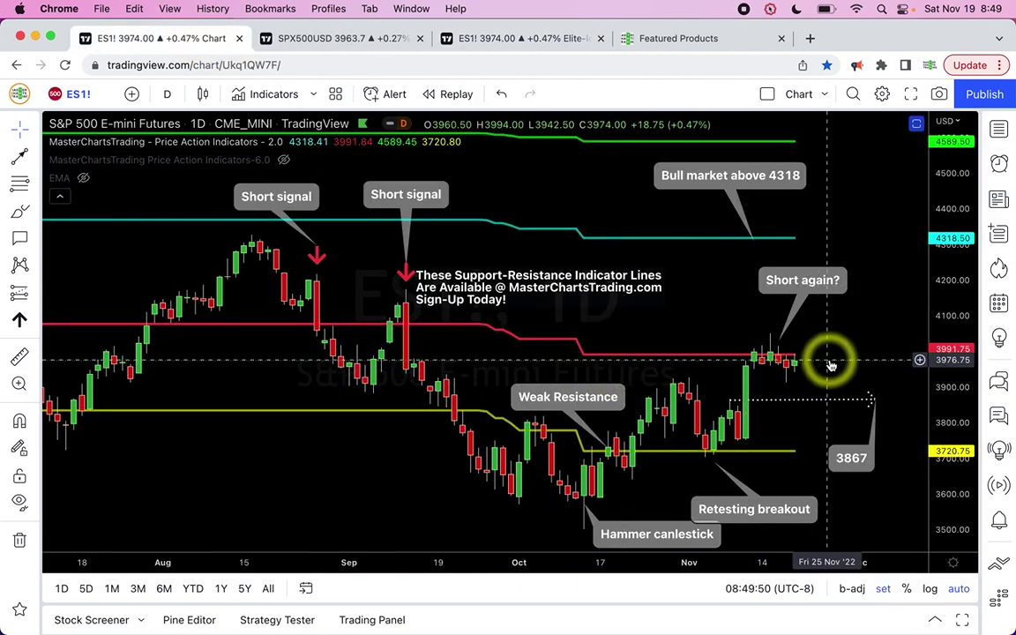
{"action": "left_click_drag", "start_coordinate": [810, 372], "coordinate": [806, 371]}
{"action": "scroll", "coordinate": [806, 371], "scroll_direction": "right", "scroll_amount": 5}
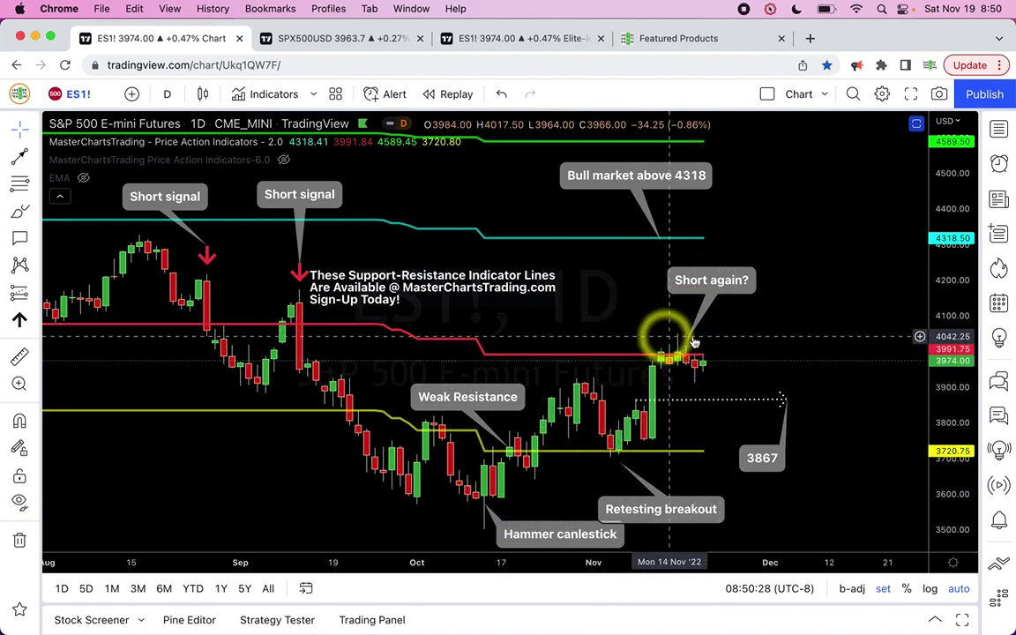
Step: Open the 1-hour SPX500USD chart and examine its ghost feed projection beyond November 21 at a wider time scale
{"action": "left_click", "coordinate": [342, 39]}
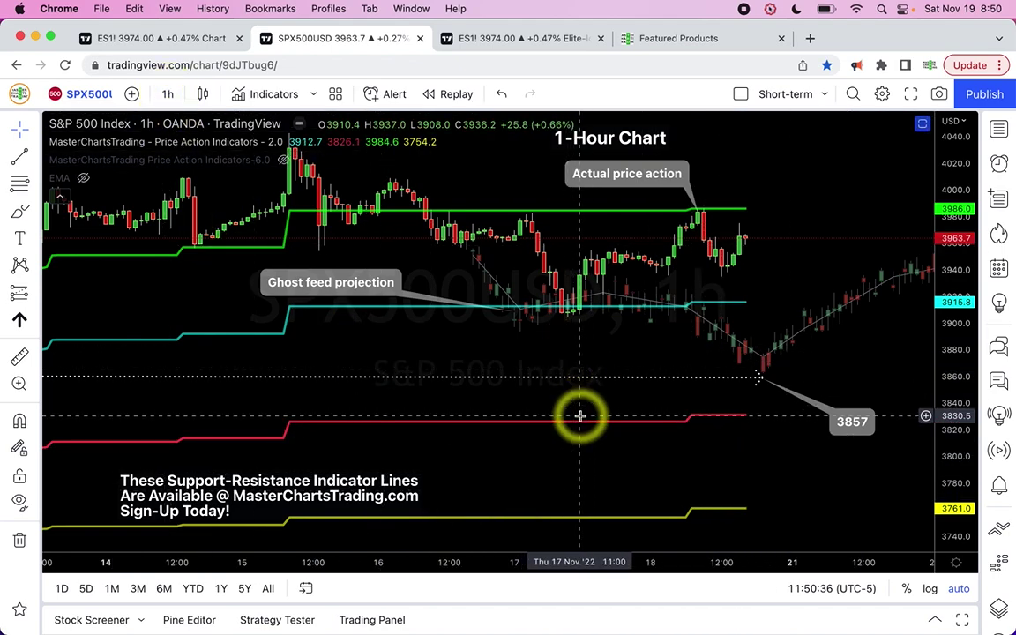
{"action": "scroll", "coordinate": [580, 415], "scroll_direction": "right", "scroll_amount": 5}
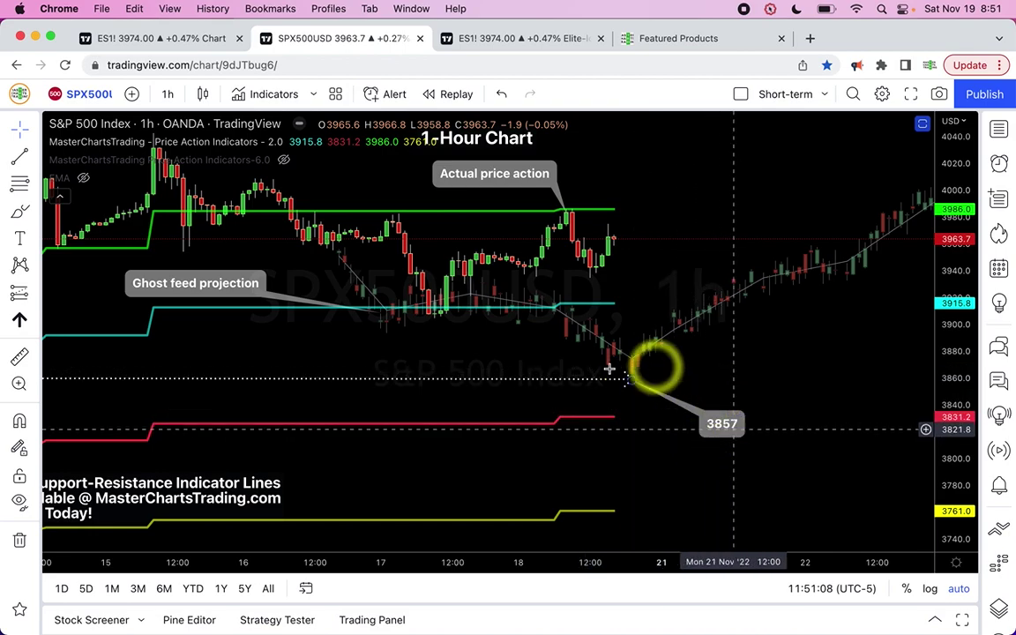
{"action": "left_click", "coordinate": [446, 520]}
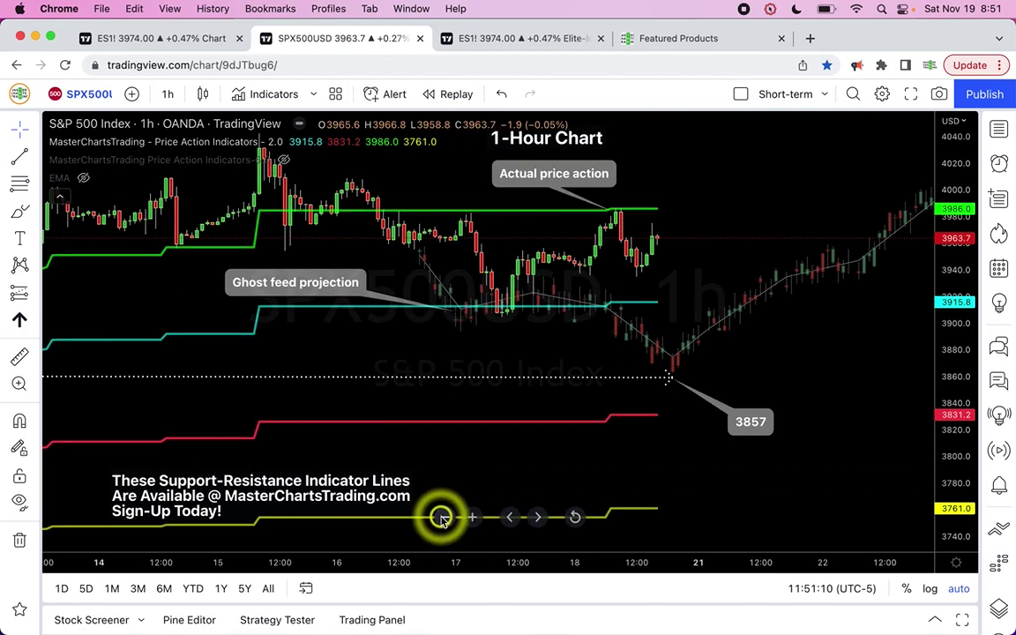
Step: Compare the dotted 3857 line from the Tuesday, November 8 high on the hourly chart with the 3867 line on the daily ES1! chart
{"action": "left_click", "coordinate": [444, 518]}
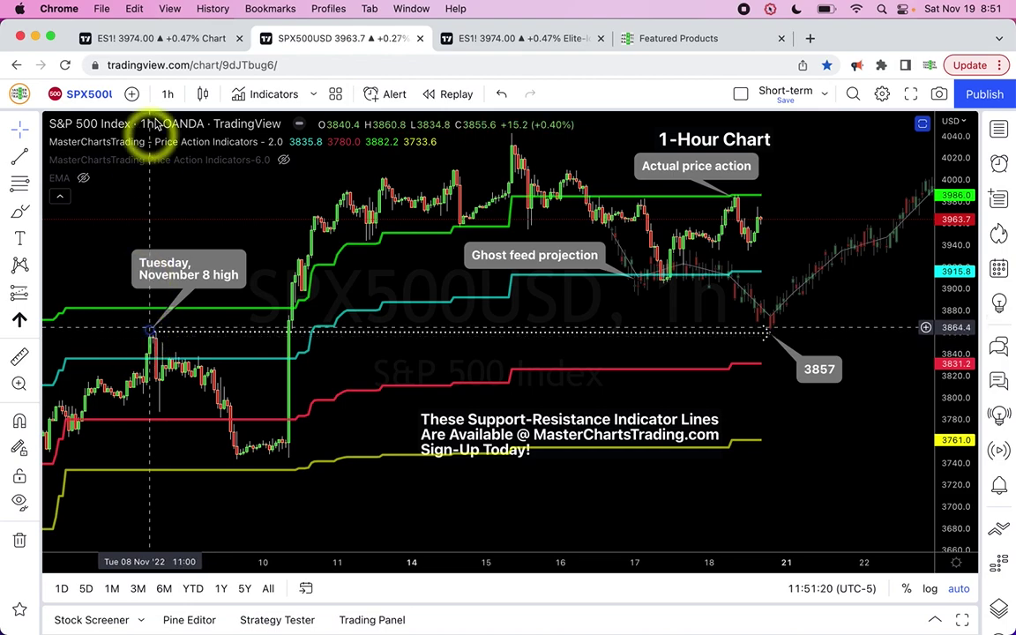
{"action": "left_click", "coordinate": [167, 44]}
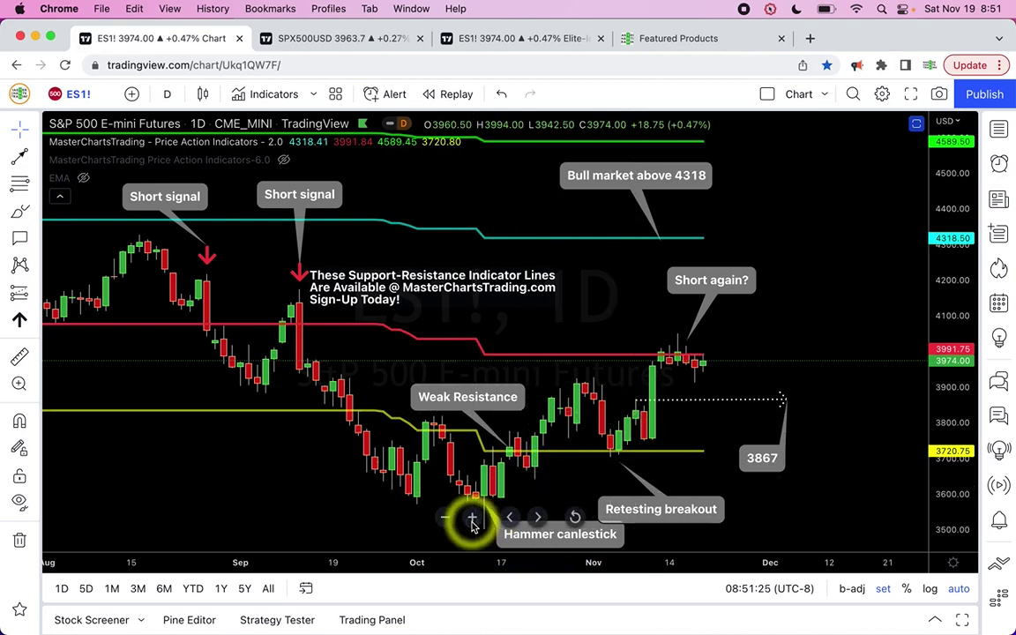
{"action": "left_click", "coordinate": [472, 518]}
{"action": "scroll", "coordinate": [472, 520], "scroll_direction": "right", "scroll_amount": 3}
{"action": "scroll", "coordinate": [499, 456], "scroll_direction": "left", "scroll_amount": 5}
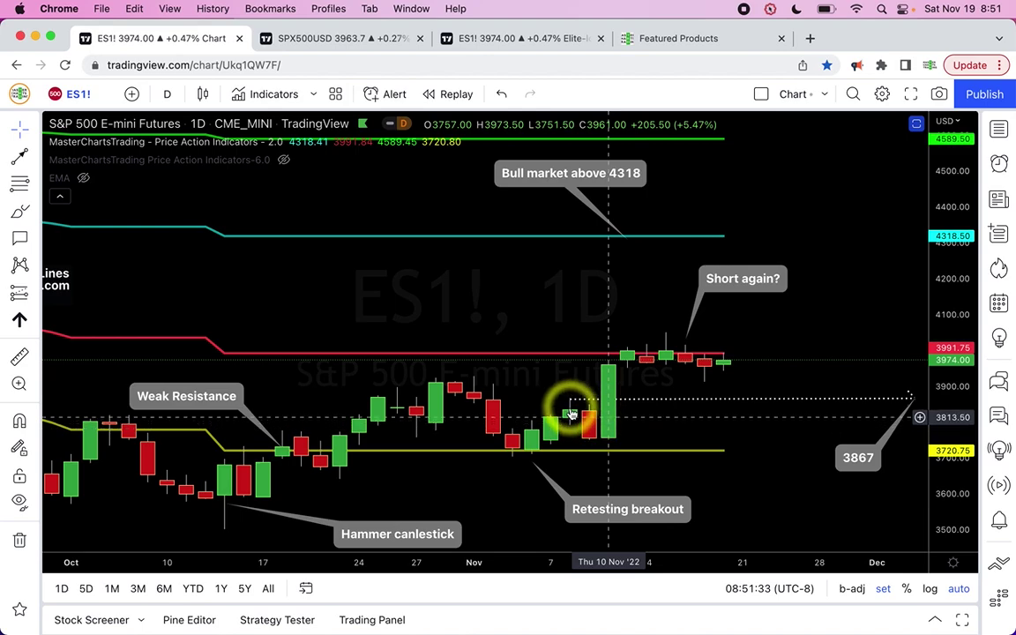
{"action": "left_click_drag", "start_coordinate": [572, 414], "coordinate": [574, 404]}
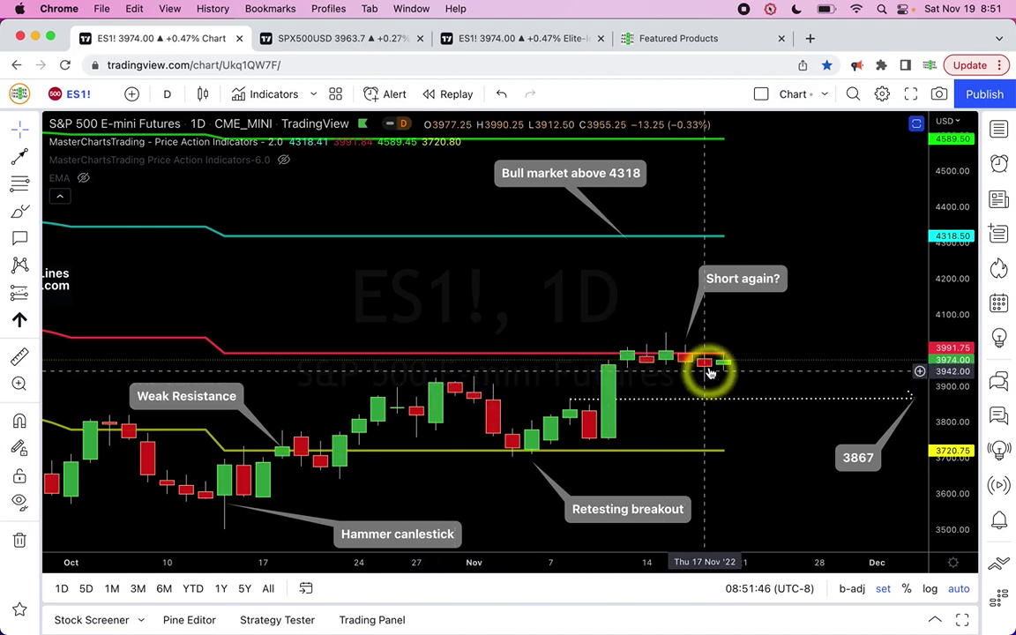
{"action": "left_click", "coordinate": [360, 36]}
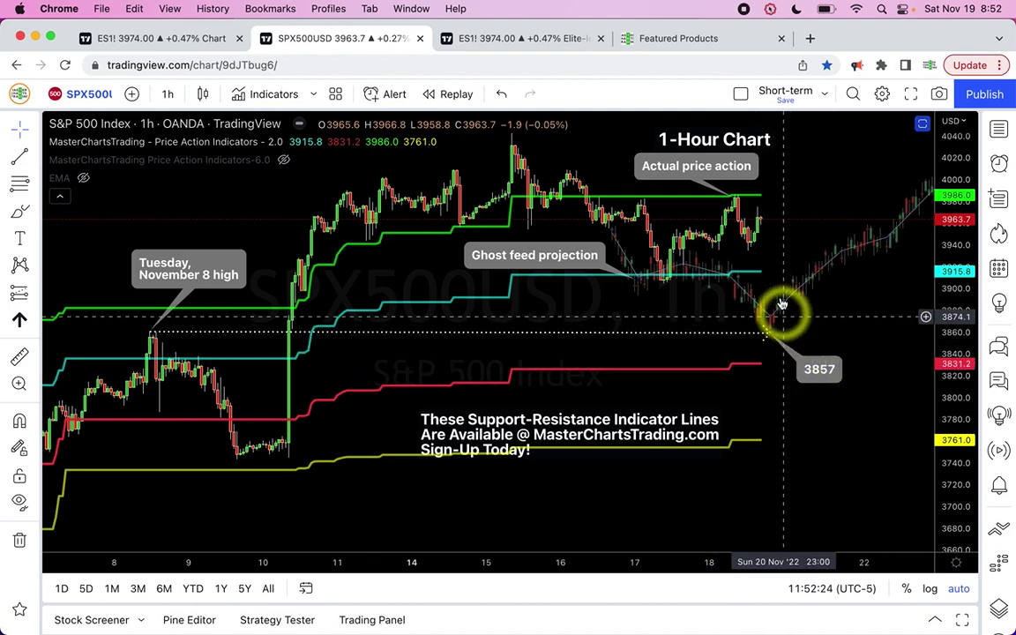
Step: Return to the daily ES1! chart and move the Short again? callout closer to the mid-November candles, just above the red line
{"action": "left_click", "coordinate": [167, 39]}
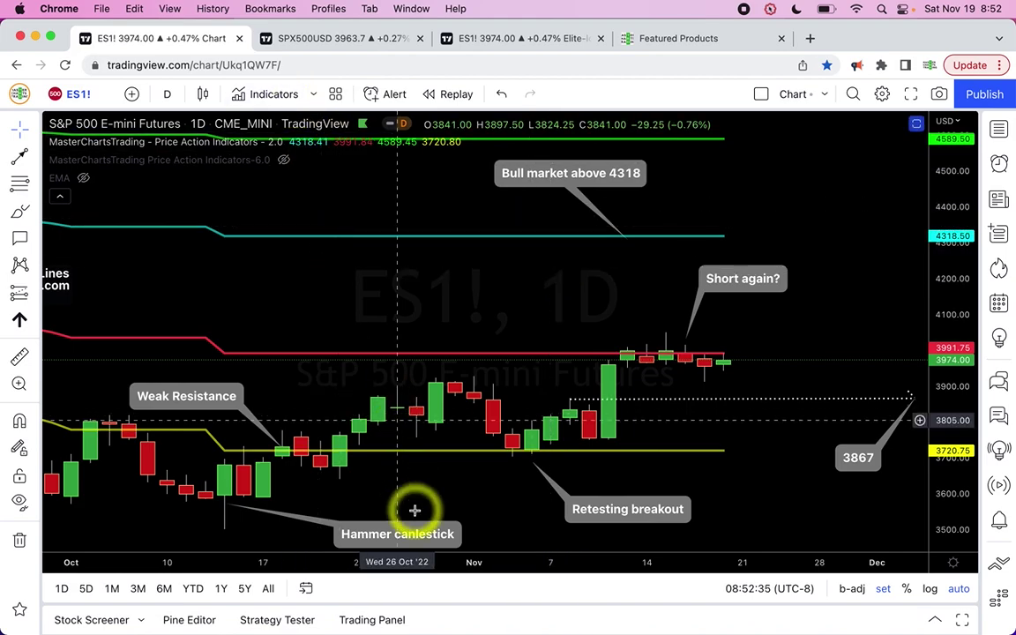
{"action": "left_click", "coordinate": [445, 520]}
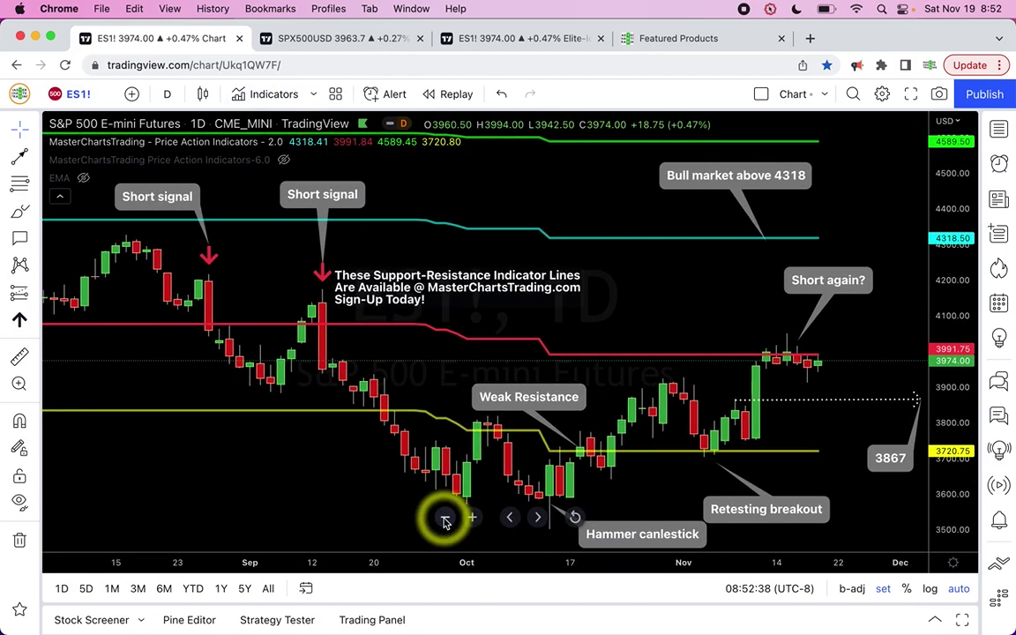
{"action": "left_click", "coordinate": [445, 519]}
{"action": "scroll", "coordinate": [418, 396], "scroll_direction": "right", "scroll_amount": 3}
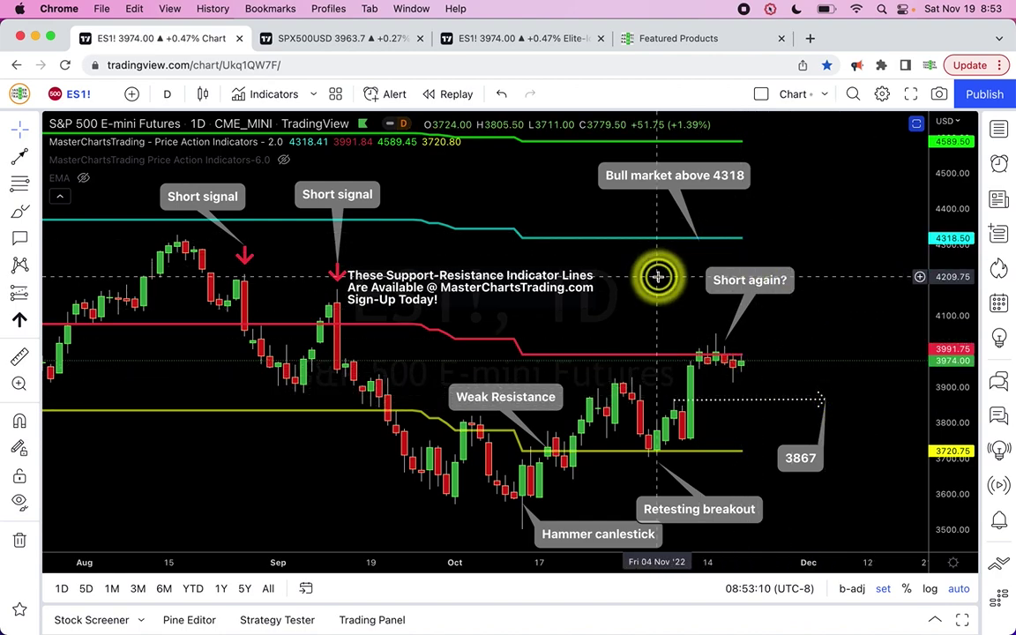
{"action": "left_click_drag", "start_coordinate": [749, 279], "coordinate": [665, 322]}
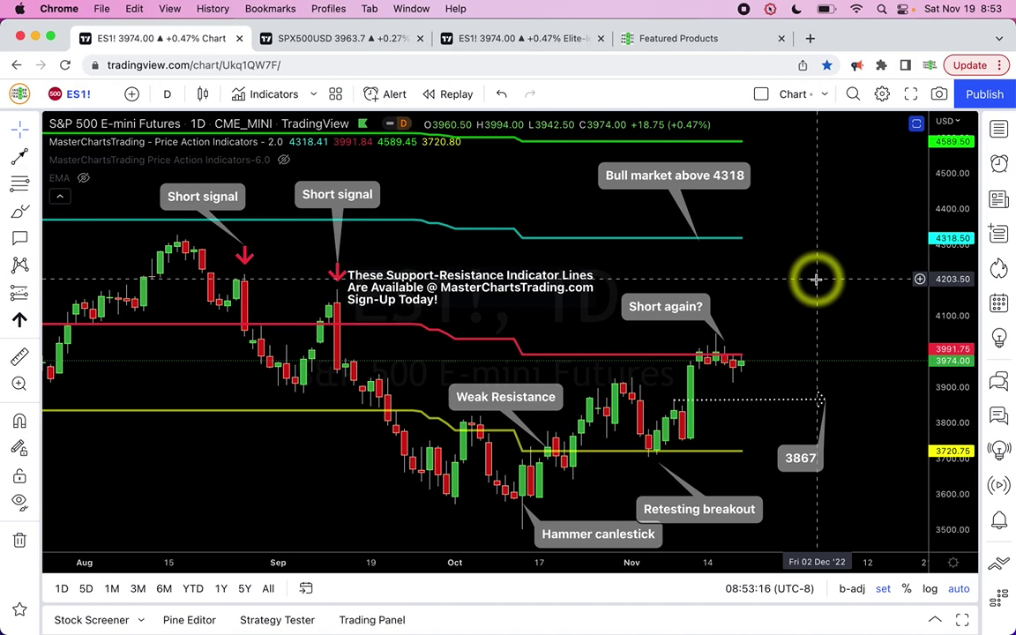
Step: Open the daily YM1! Dow Jones futures chart from the Green list watchlist and compare it with the DJI index chart
{"action": "left_click", "coordinate": [1000, 129]}
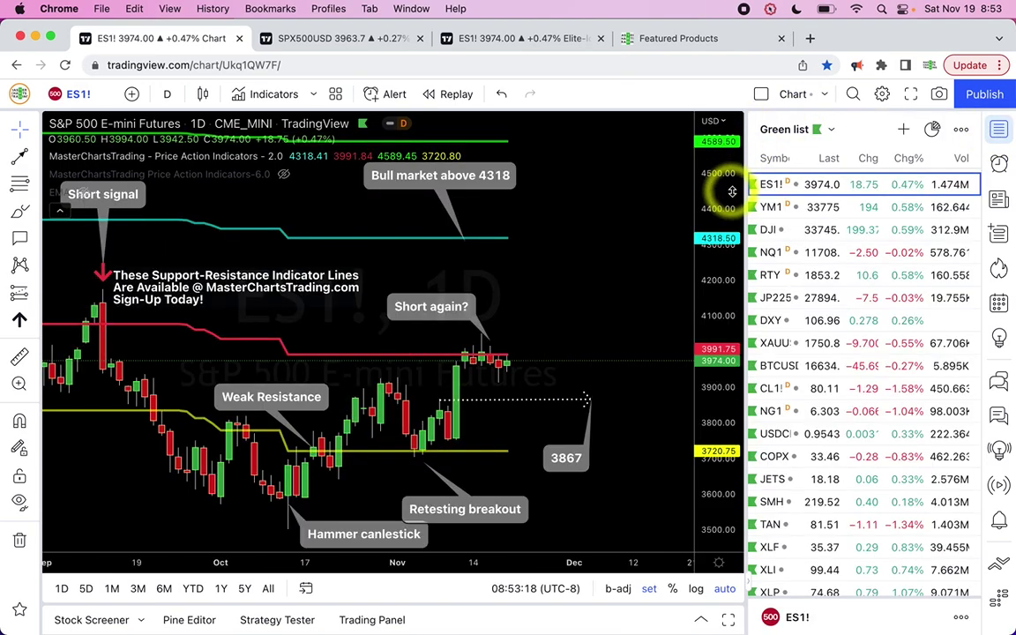
{"action": "left_click", "coordinate": [792, 208]}
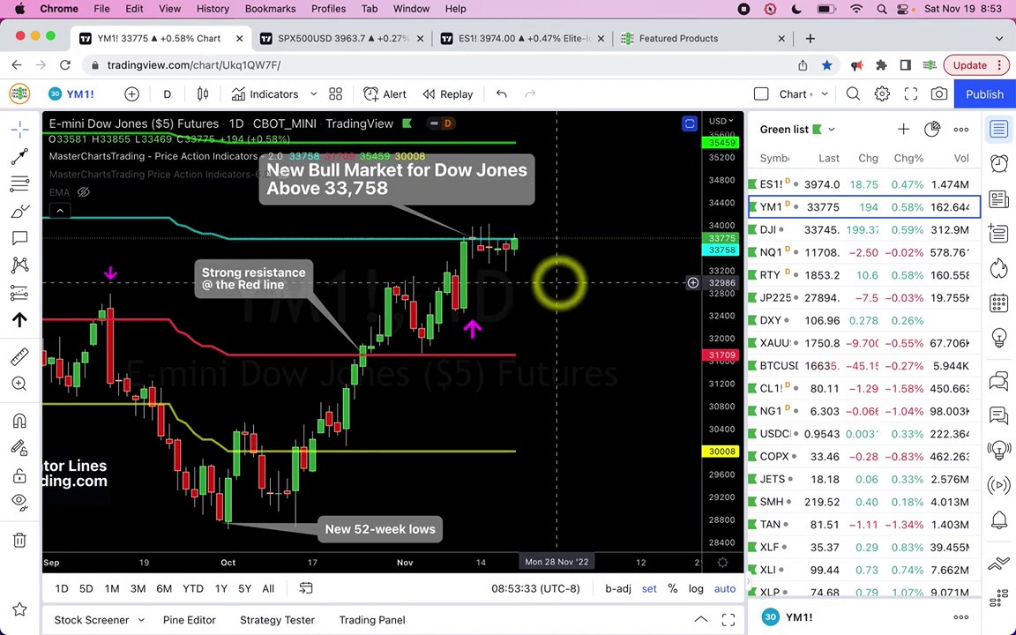
{"action": "type", "text": "DJI"}
{"action": "key", "text": "Return"}
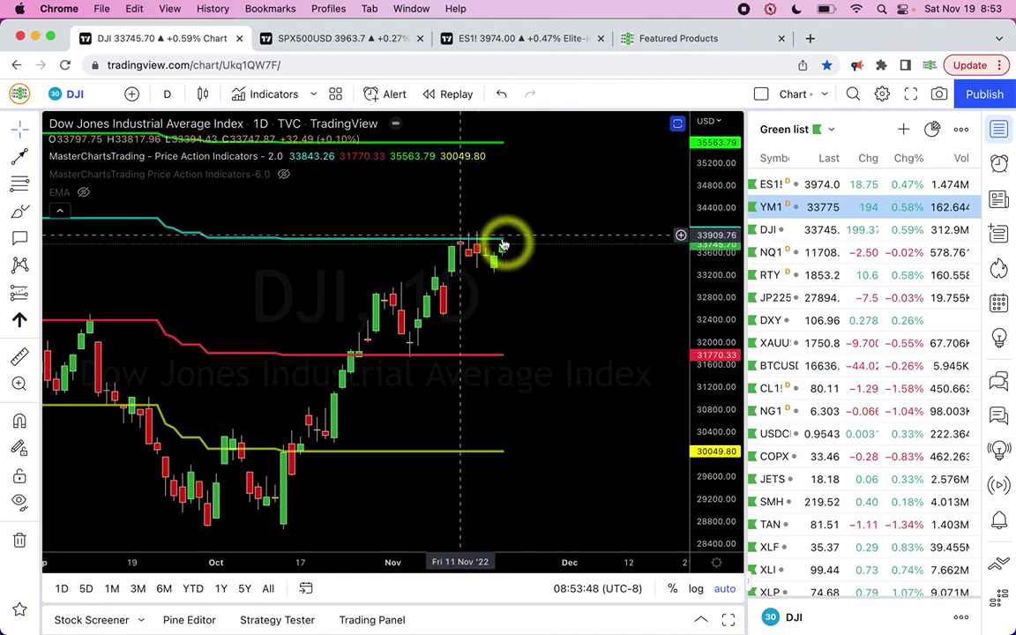
{"action": "left_click", "coordinate": [771, 207]}
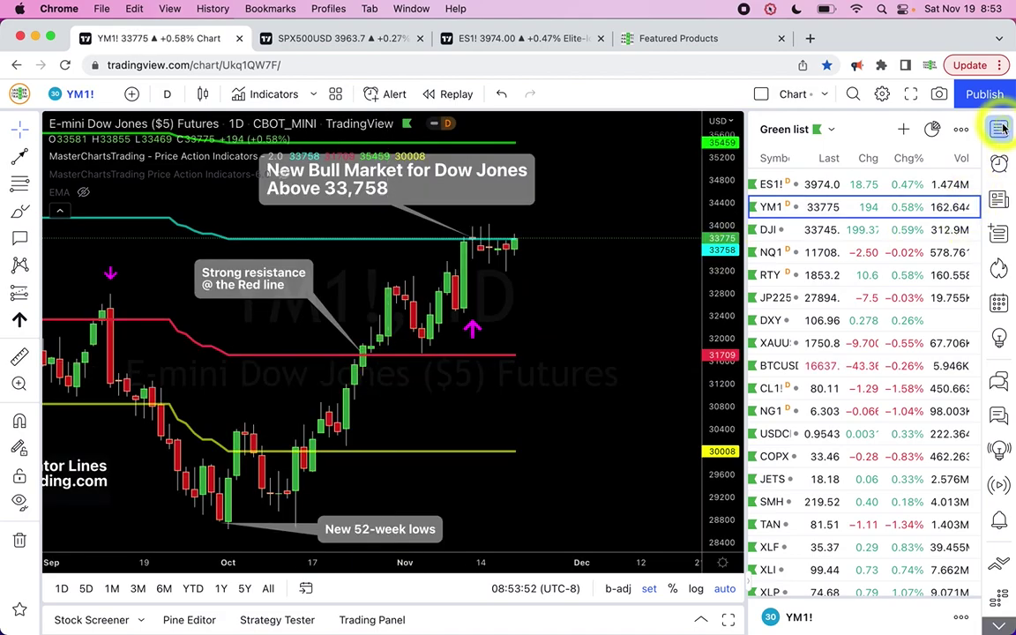
{"action": "left_click", "coordinate": [1000, 128]}
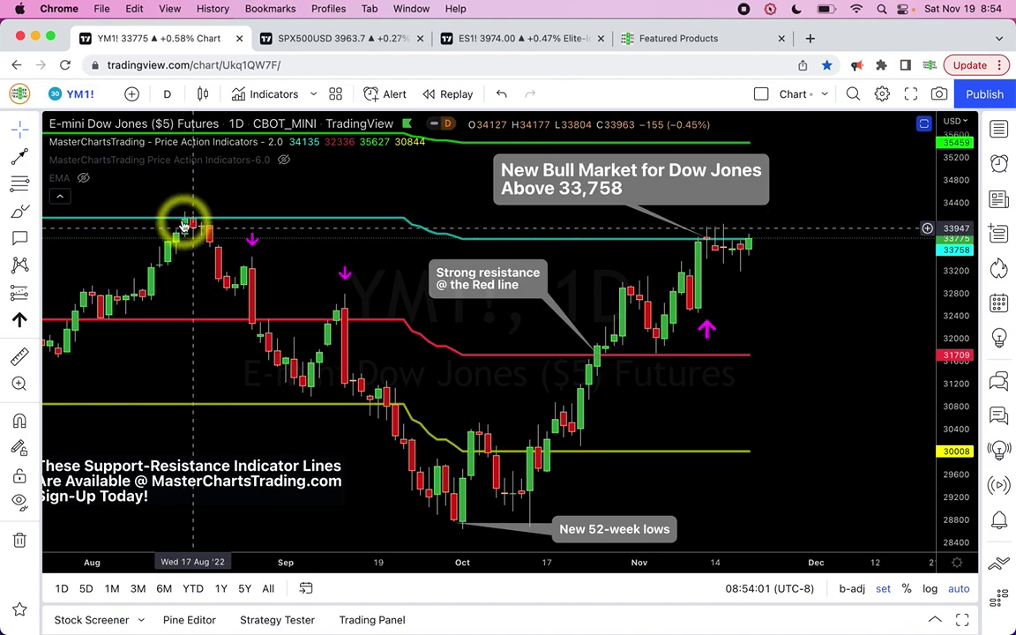
Step: Examine the mid-August candles at the teal line on the YM1! chart and compare them with the latest November candles
{"action": "left_click_drag", "start_coordinate": [192, 228], "coordinate": [371, 512]}
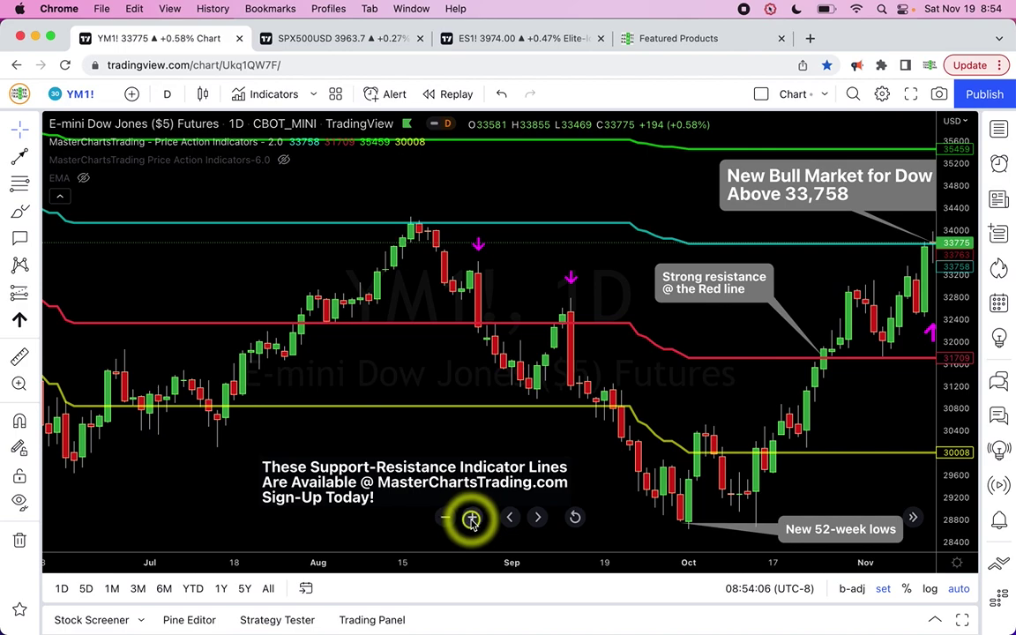
{"action": "left_click", "coordinate": [472, 520]}
{"action": "scroll", "coordinate": [363, 380], "scroll_direction": "left", "scroll_amount": 5}
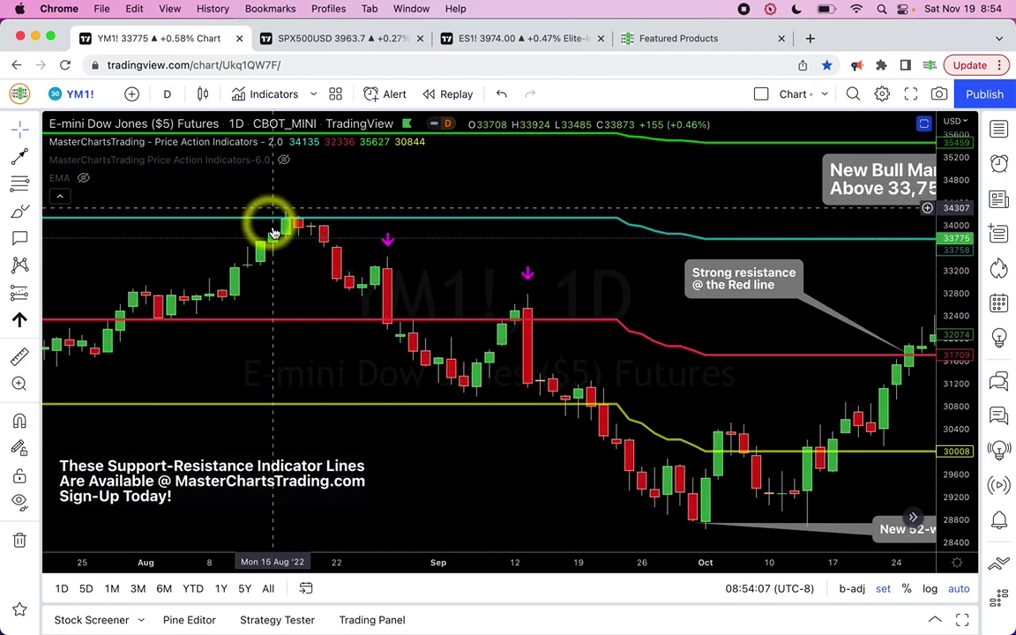
{"action": "left_click", "coordinate": [284, 227]}
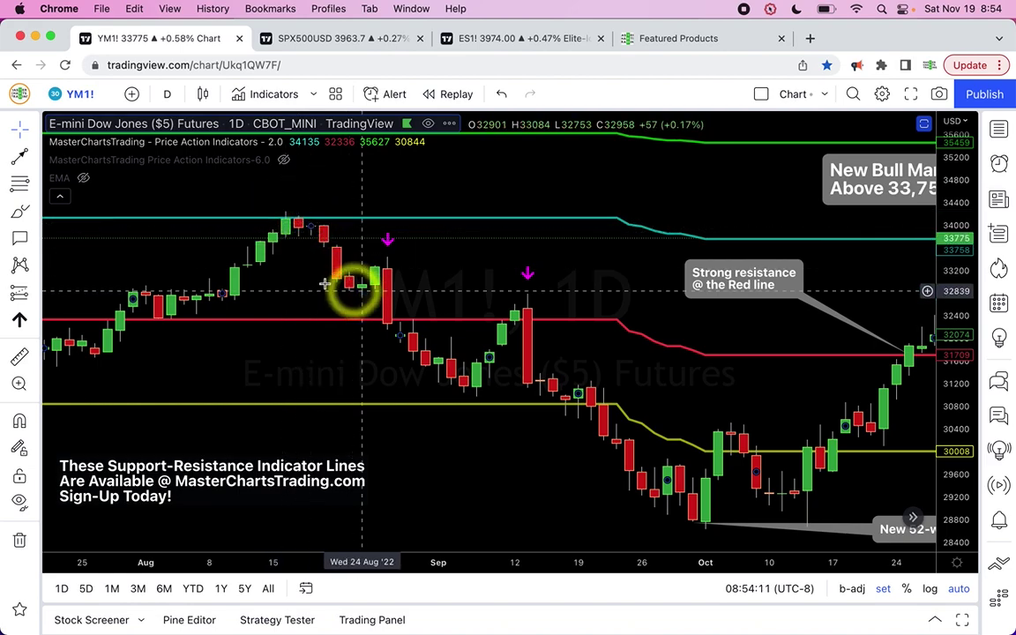
{"action": "scroll", "coordinate": [626, 403], "scroll_direction": "right", "scroll_amount": 5}
{"action": "scroll", "coordinate": [626, 402], "scroll_direction": "right", "scroll_amount": 3}
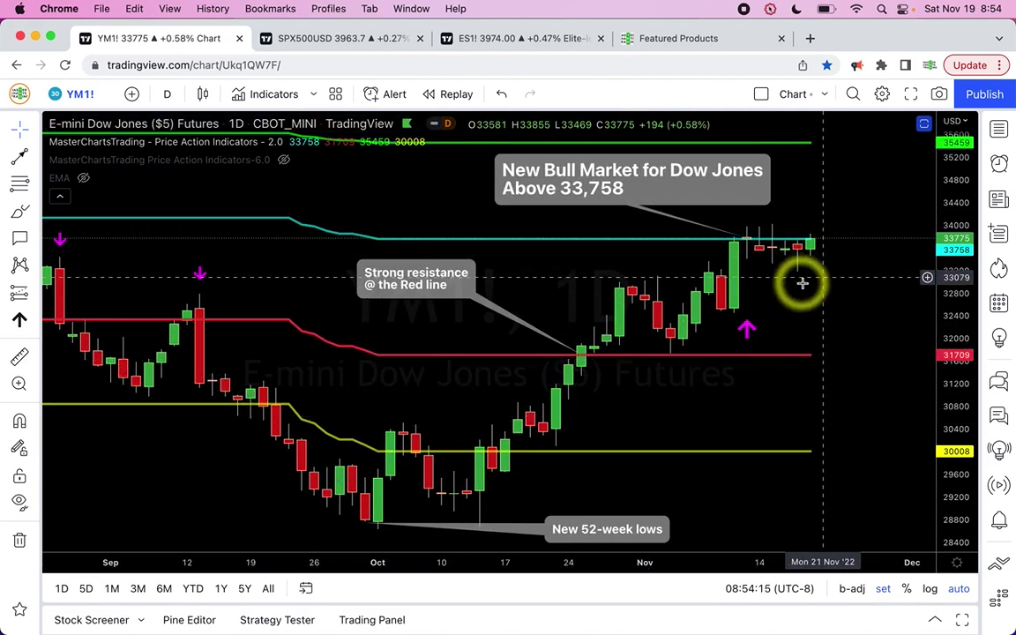
Step: Load the daily DJI chart and compare its latest candles at the teal line with the 1-hour SPX500USD projection
{"action": "type", "text": "DJI"}
{"action": "key", "text": "Return"}
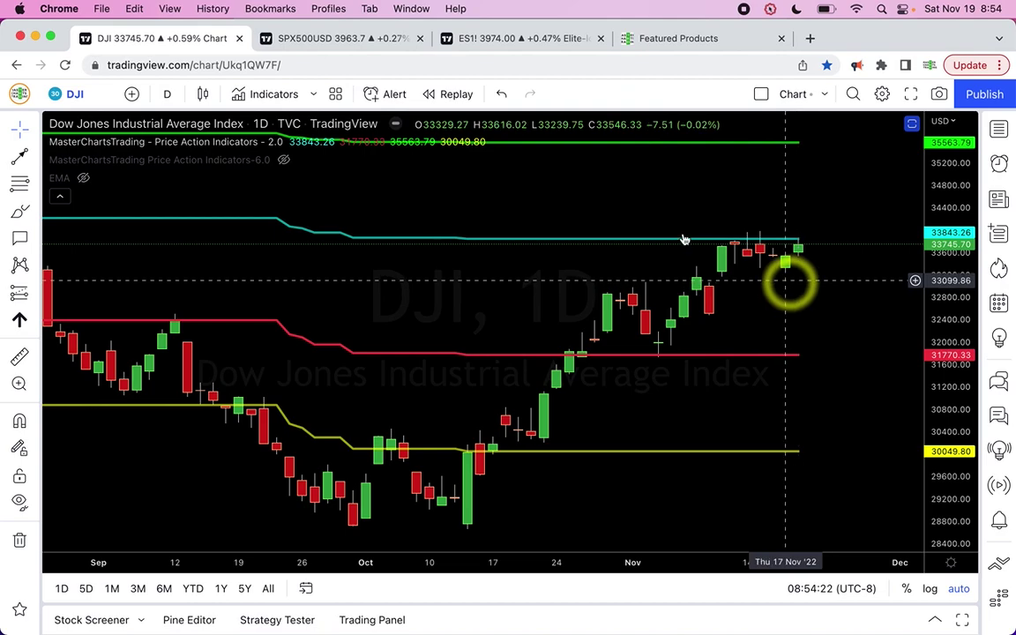
{"action": "left_click", "coordinate": [334, 44]}
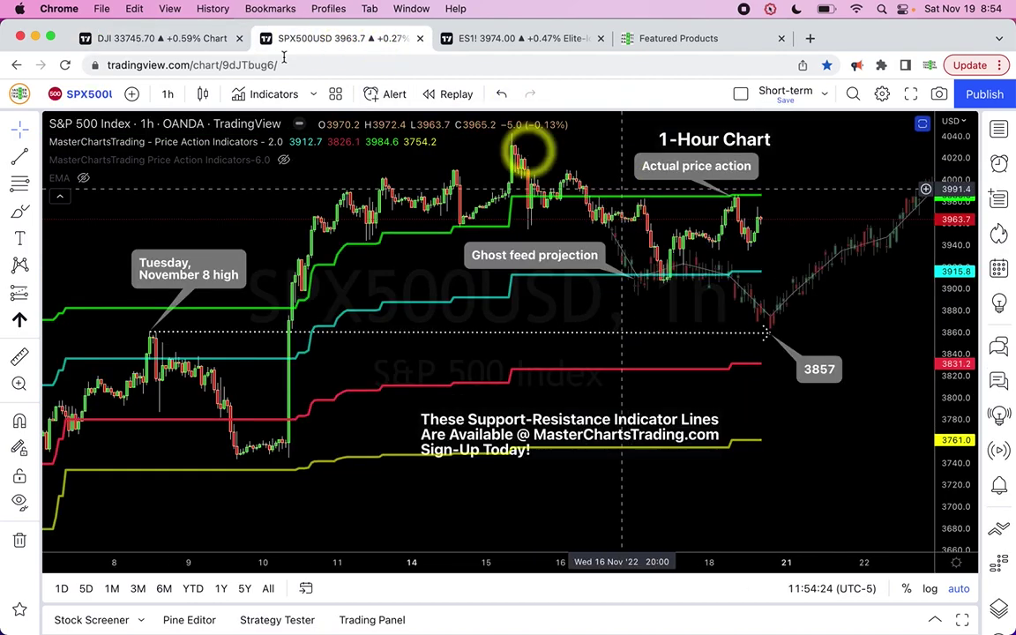
{"action": "left_click", "coordinate": [183, 38]}
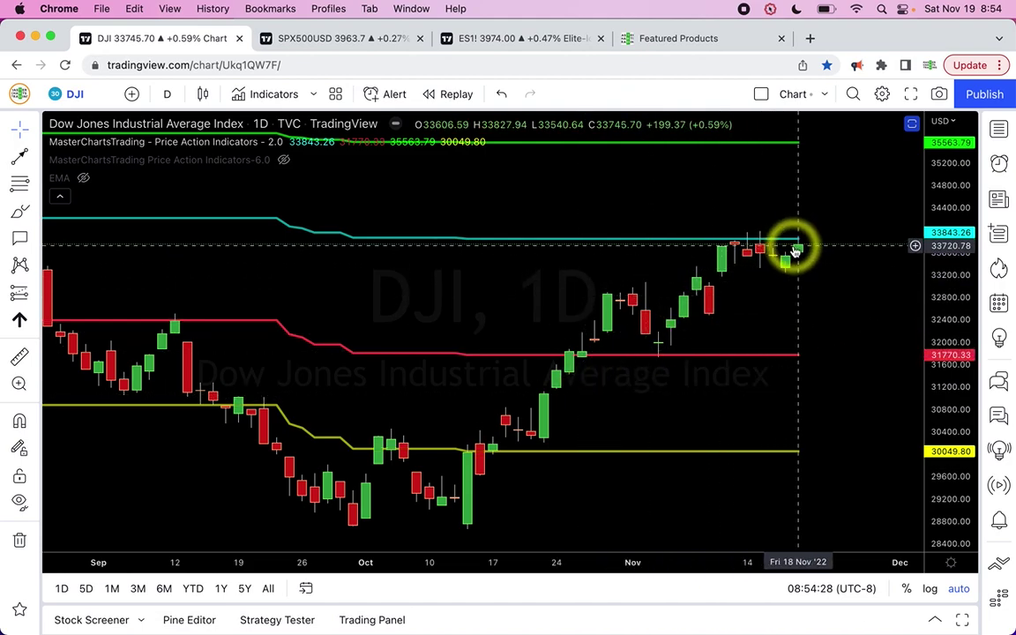
{"action": "left_click", "coordinate": [340, 37]}
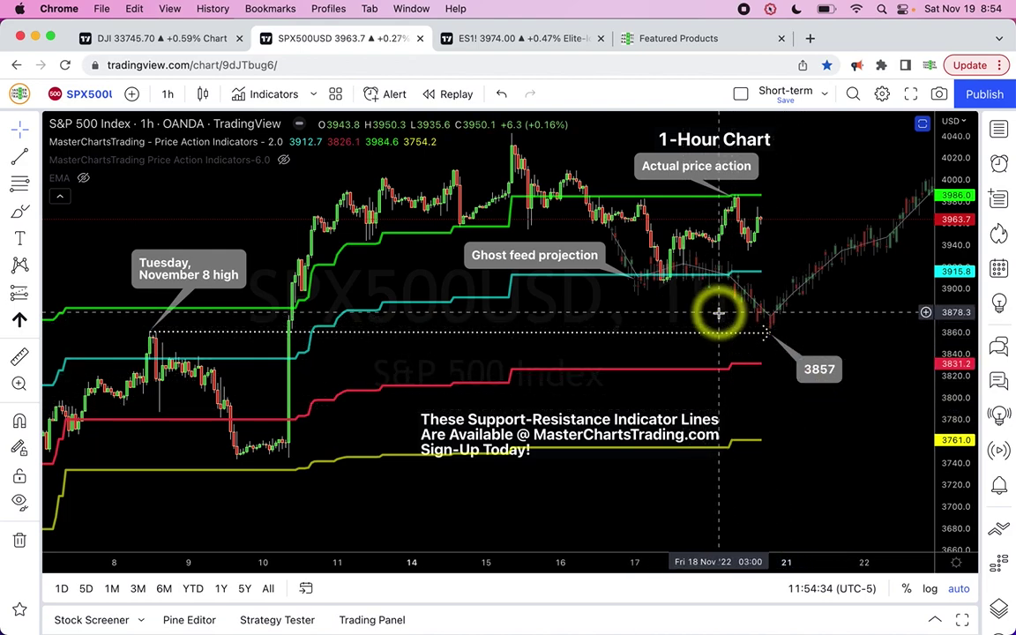
{"action": "left_click", "coordinate": [152, 36]}
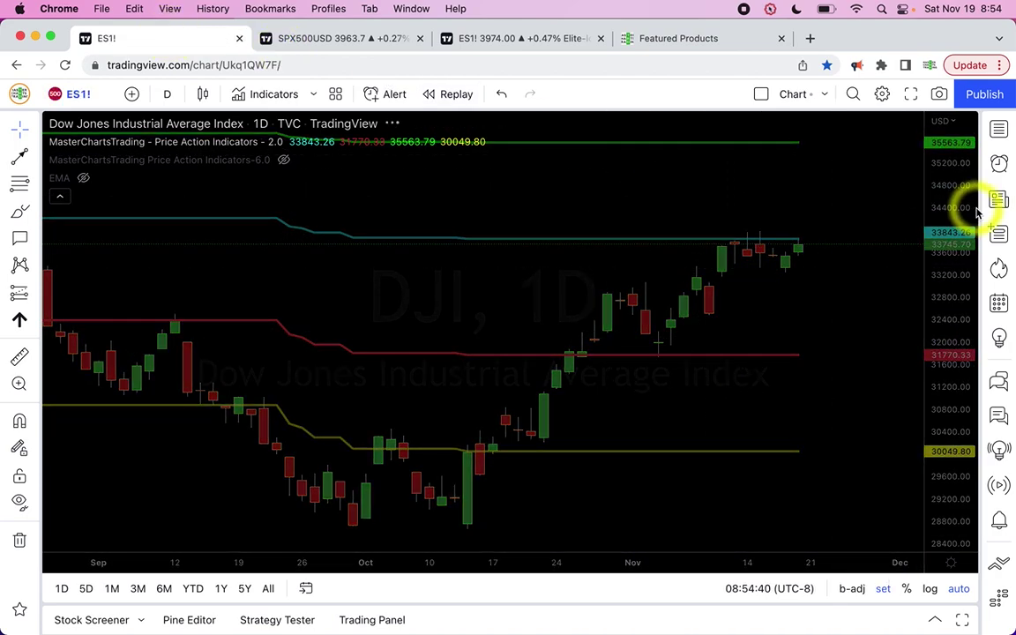
Step: Bring back the daily YM1! chart and examine the candles around the New Bull Market callout
{"action": "key", "text": "space"}
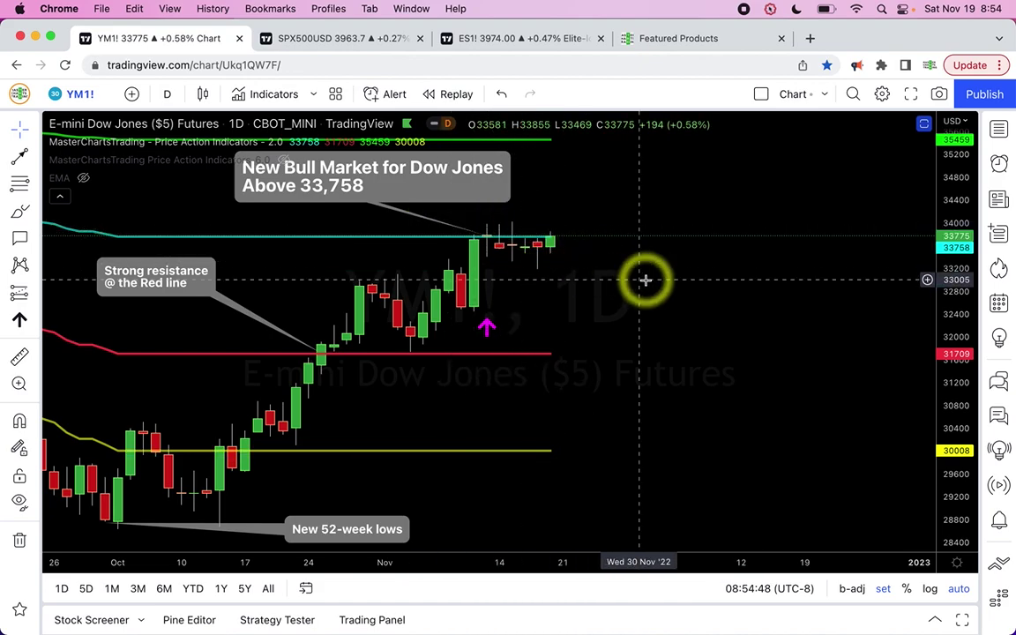
{"action": "scroll", "coordinate": [646, 280], "scroll_direction": "left", "scroll_amount": 5}
{"action": "scroll", "coordinate": [646, 280], "scroll_direction": "left", "scroll_amount": 2}
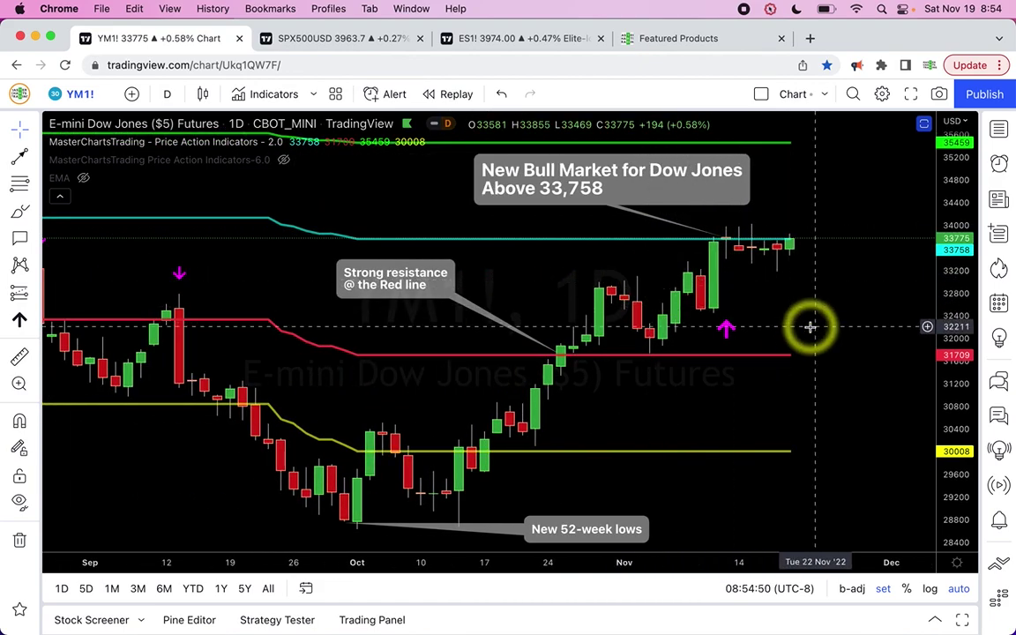
{"action": "scroll", "coordinate": [811, 328], "scroll_direction": "right", "scroll_amount": 1}
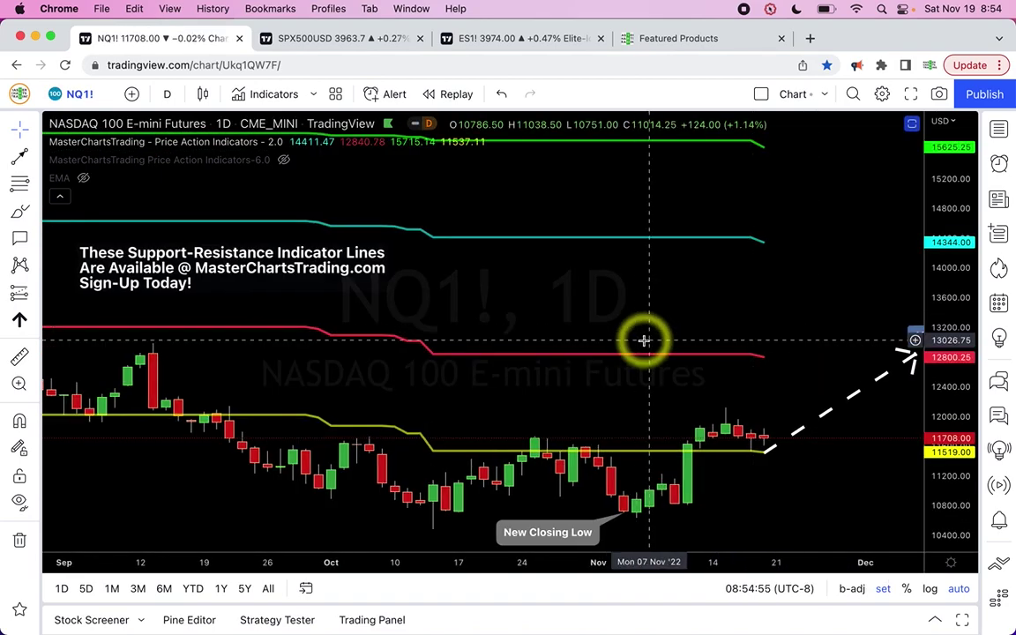
Step: Examine the daily NQ1! chart at a wider time scale, including the short signals and the dashed projection to the red line
{"action": "scroll", "coordinate": [644, 341], "scroll_direction": "right", "scroll_amount": 5}
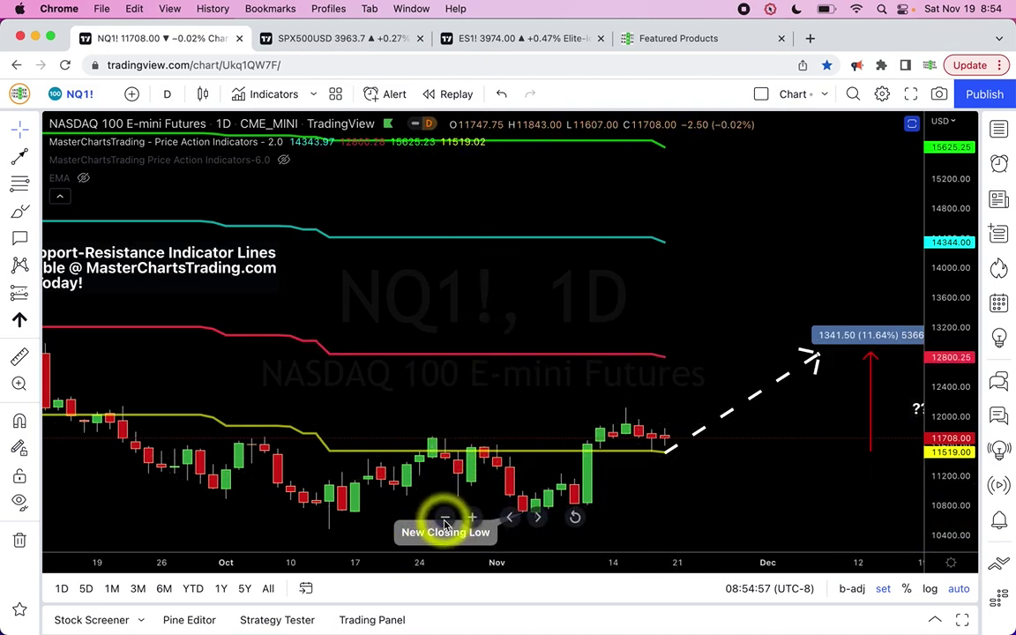
{"action": "left_click", "coordinate": [445, 520]}
{"action": "left_click", "coordinate": [446, 521]}
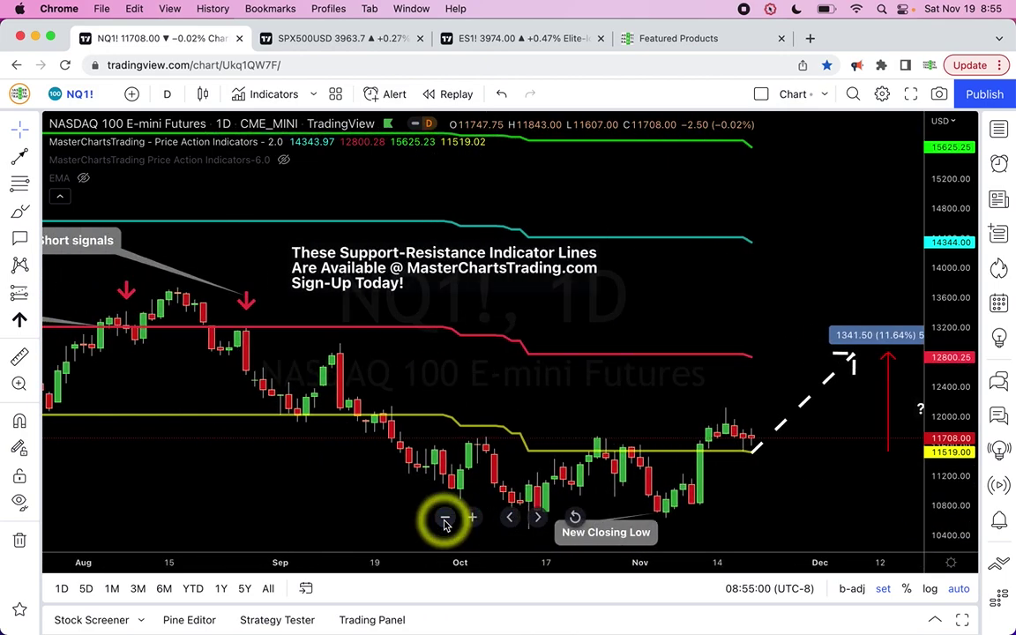
{"action": "left_click", "coordinate": [446, 522]}
{"action": "scroll", "coordinate": [578, 371], "scroll_direction": "up", "scroll_amount": 5}
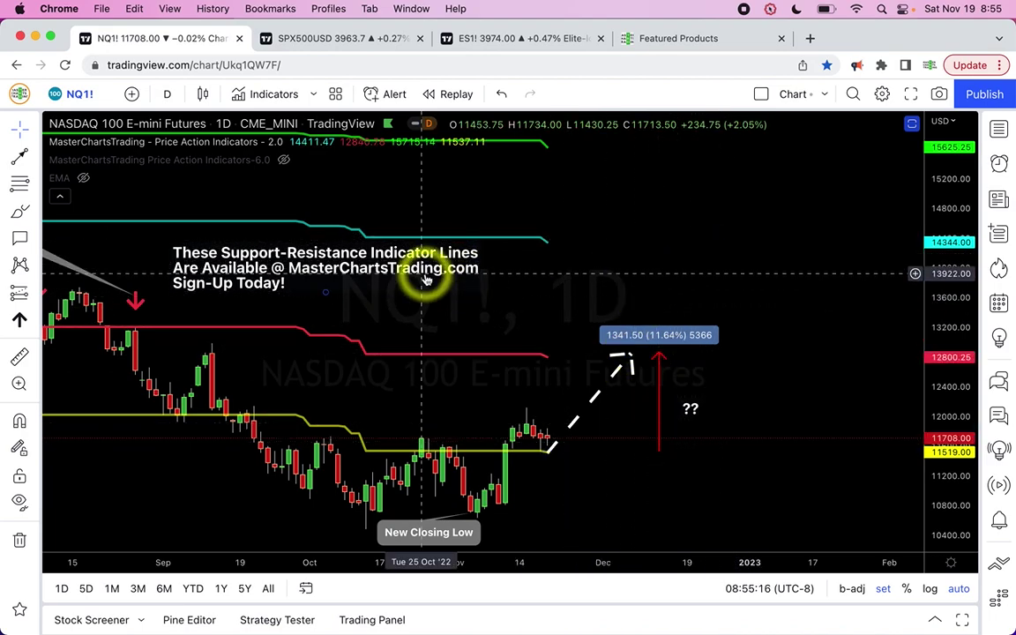
{"action": "scroll", "coordinate": [428, 279], "scroll_direction": "left", "scroll_amount": 3}
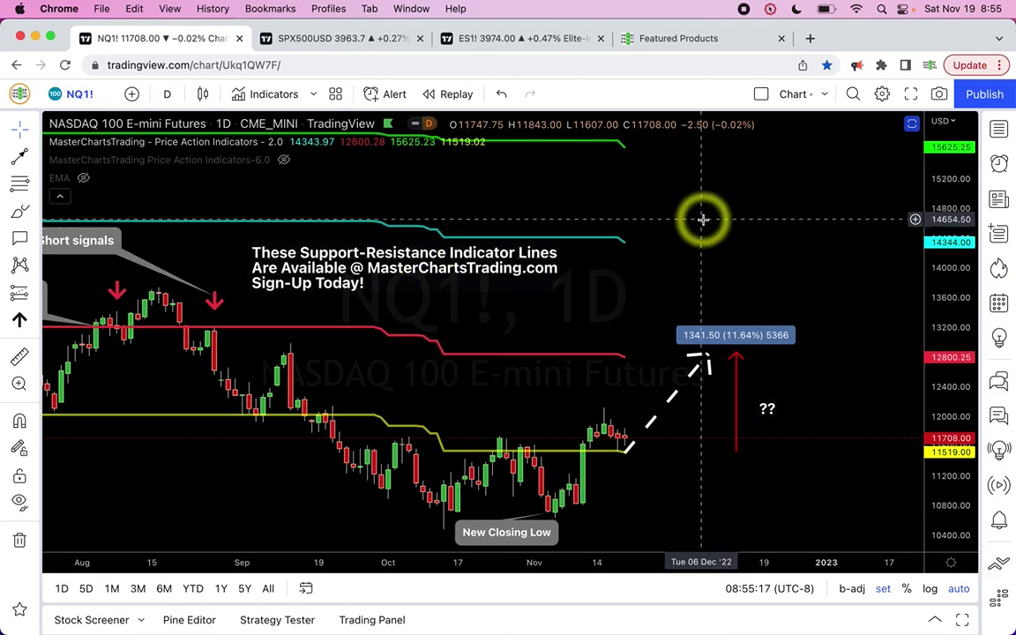
Step: Go back through the watchlist symbols to the daily ES1! chart
{"action": "key", "text": "space"}
{"action": "key", "text": "space"}
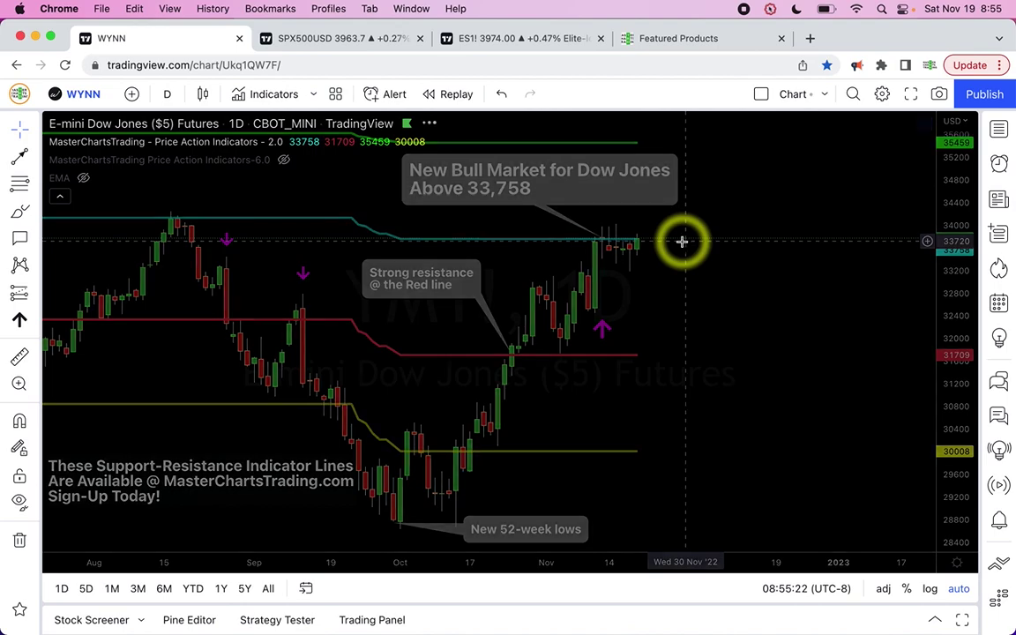
{"action": "key", "text": "space"}
{"action": "key", "text": "space"}
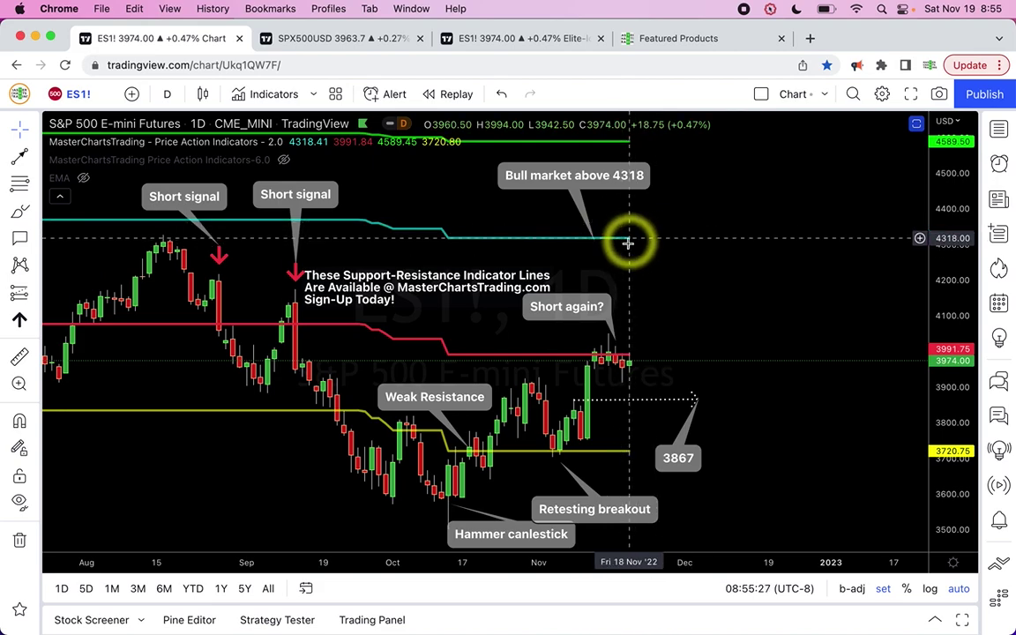
Step: Step through YM1! to the daily NQ1! chart and view its short signals together with the dashed upward projection
{"action": "key", "text": "space"}
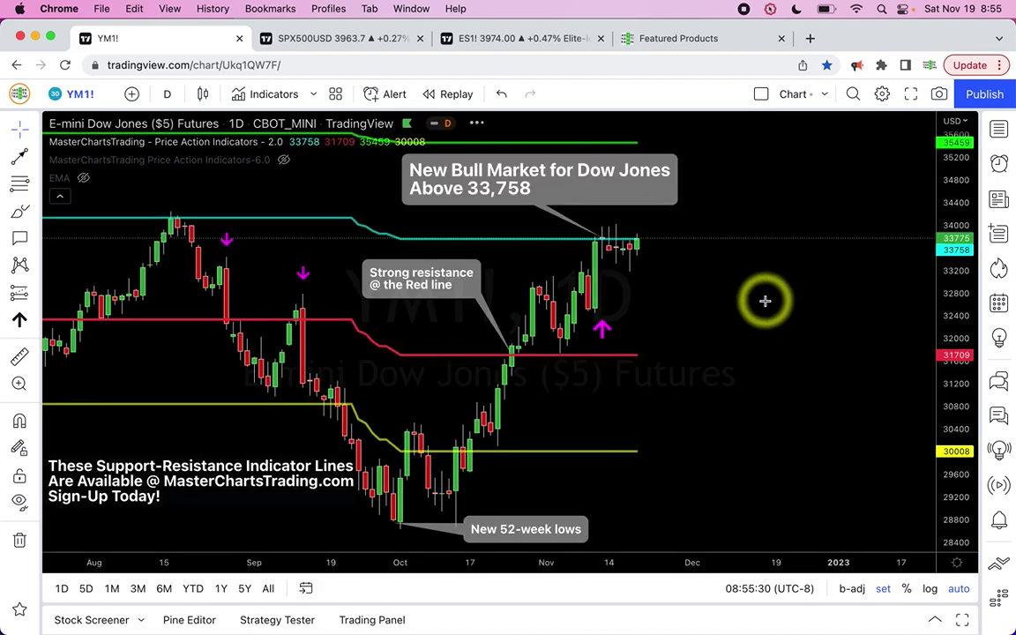
{"action": "key", "text": "space"}
{"action": "key", "text": "space"}
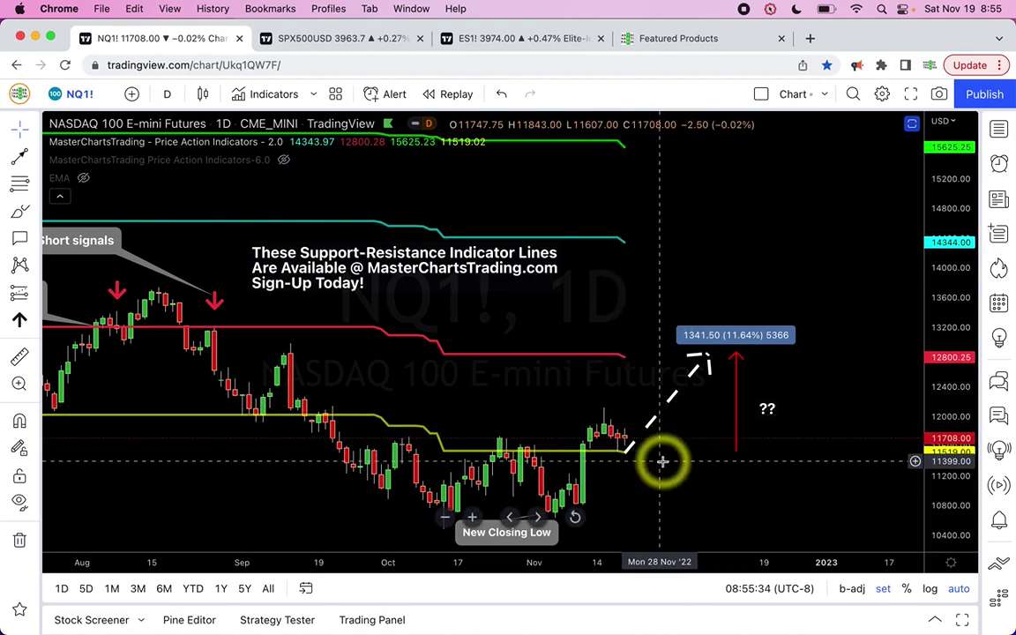
{"action": "scroll", "coordinate": [637, 488], "scroll_direction": "left", "scroll_amount": 5}
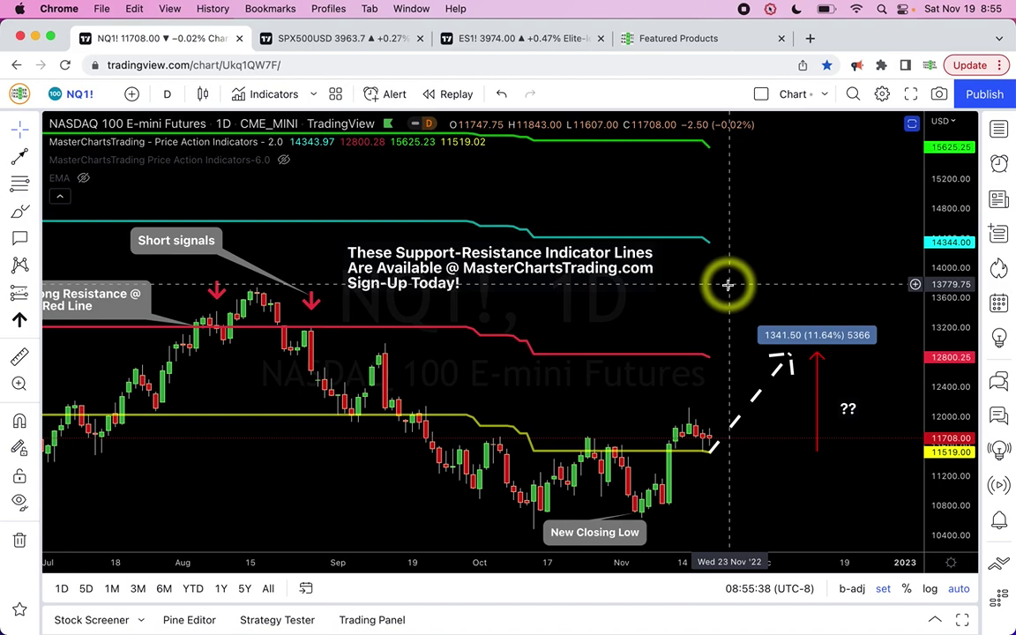
Step: Open the daily RTY1! chart and show the MasterChartsTrading Price Action Indicators-6.0 lines projected into early 2023
{"action": "key", "text": "Down"}
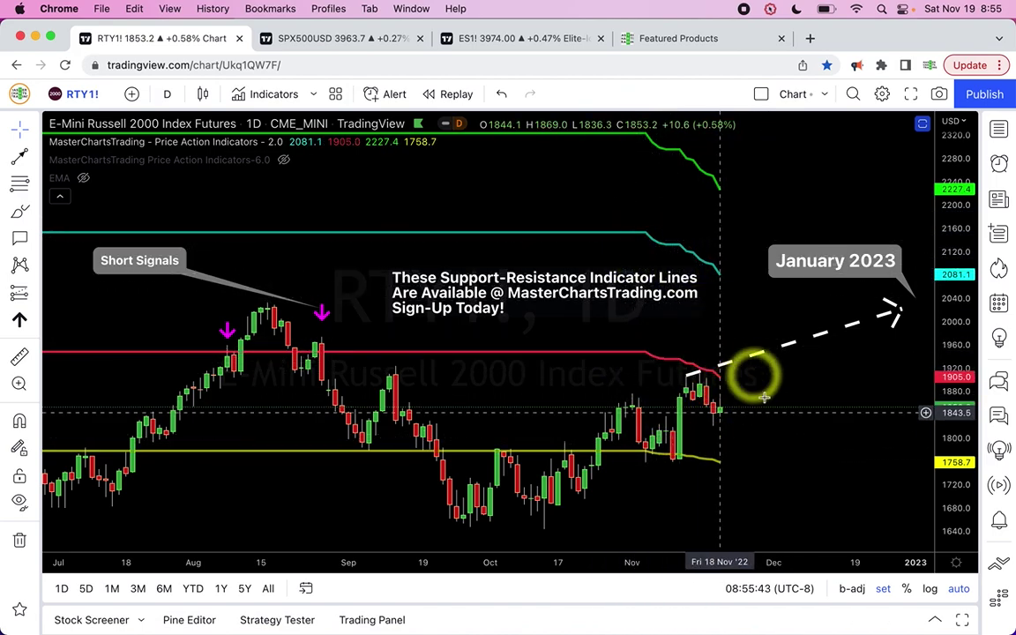
{"action": "scroll", "coordinate": [758, 429], "scroll_direction": "right", "scroll_amount": 5}
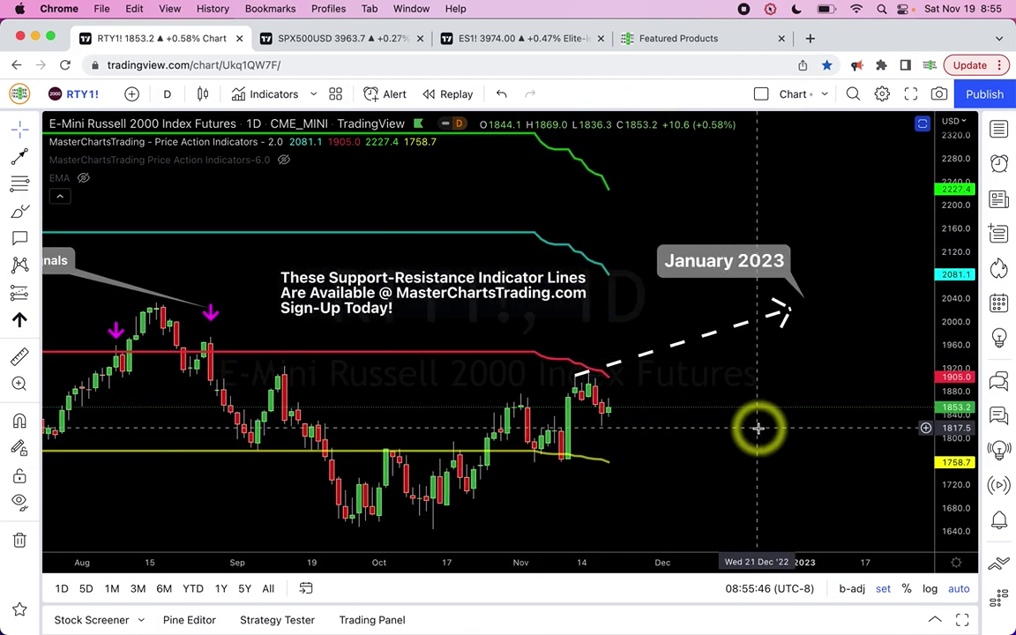
{"action": "left_click", "coordinate": [283, 160]}
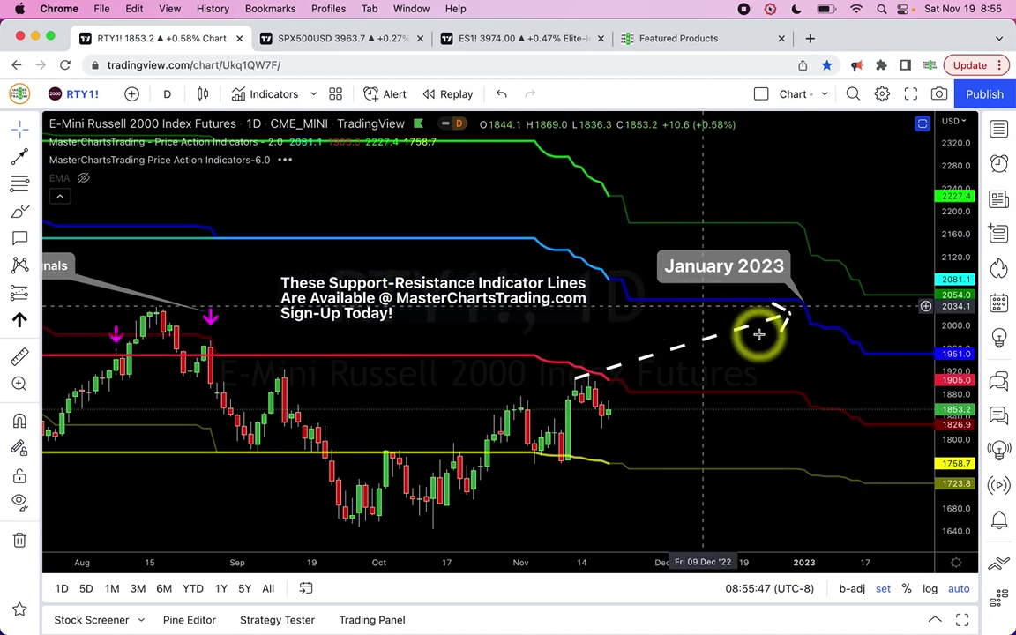
{"action": "scroll", "coordinate": [705, 390], "scroll_direction": "right", "scroll_amount": 5}
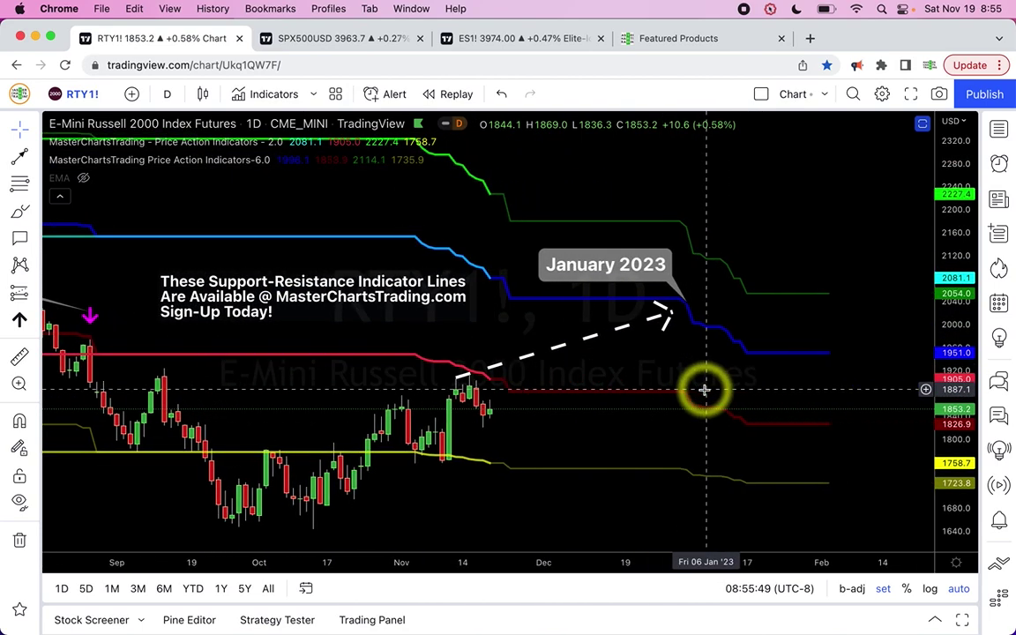
{"action": "scroll", "coordinate": [705, 389], "scroll_direction": "right", "scroll_amount": 1}
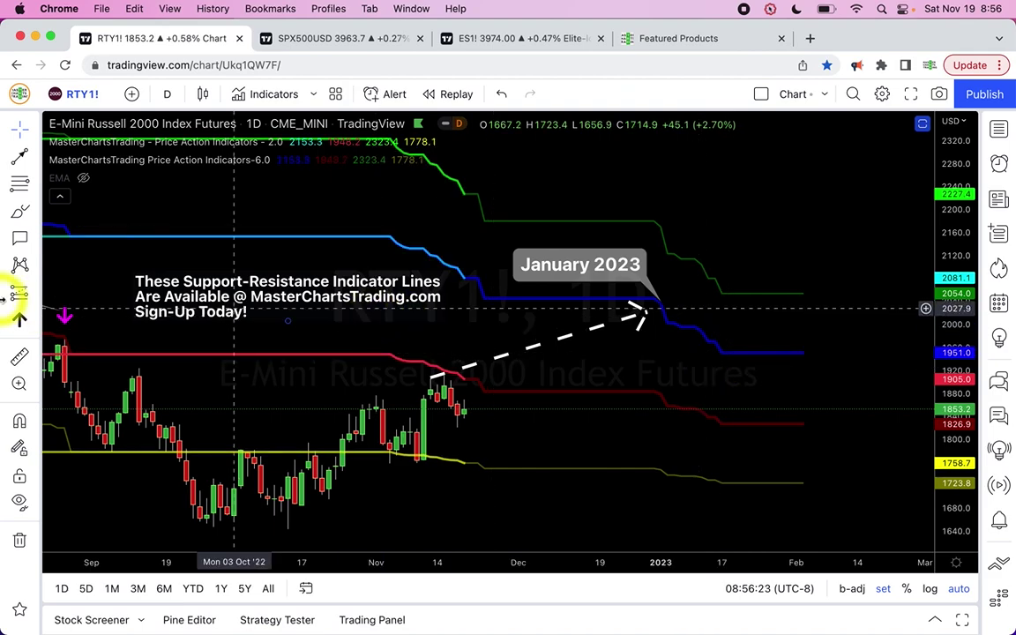
Step: Draw a price range of about 101.3 points from the last RTY1! price up to the blue line in late January 2023
{"action": "left_click", "coordinate": [22, 300]}
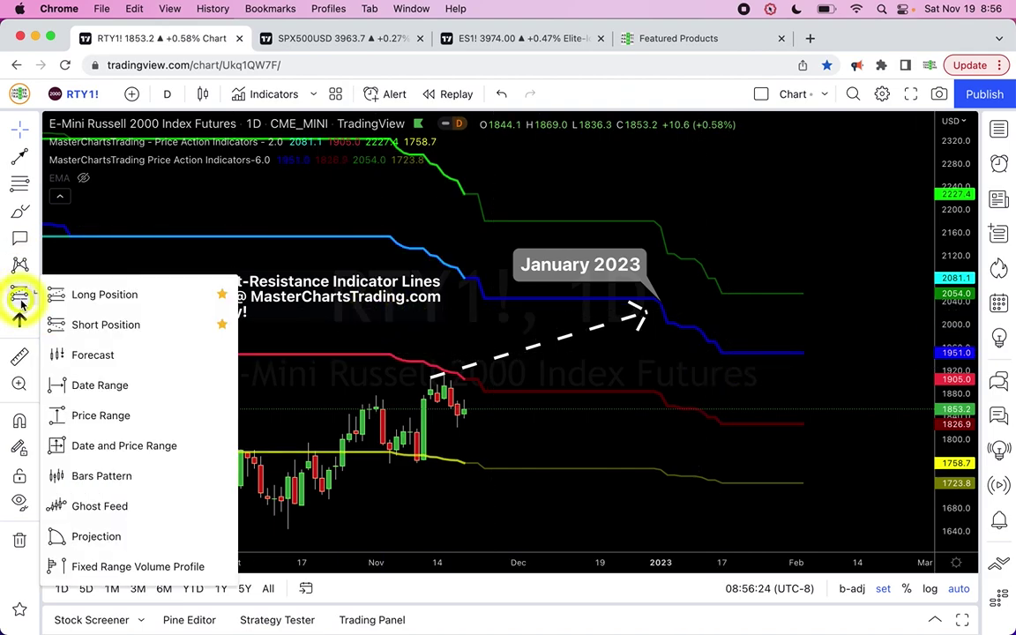
{"action": "left_click", "coordinate": [84, 413]}
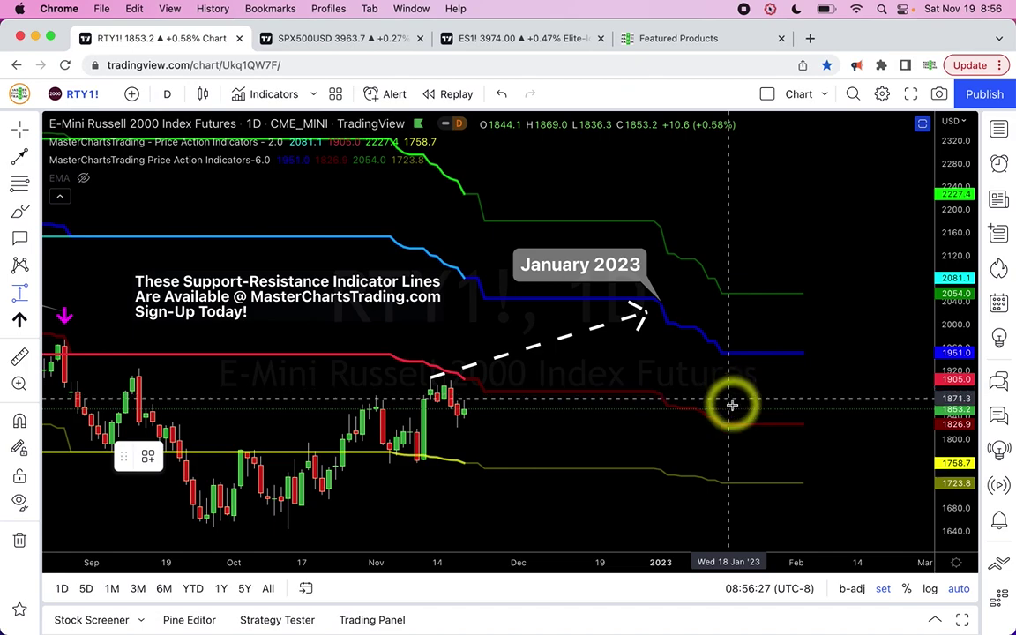
{"action": "mouse_move", "coordinate": [731, 388]}
{"action": "left_mouse_down"}
{"action": "mouse_move", "coordinate": [760, 363]}
{"action": "mouse_move", "coordinate": [806, 353]}
{"action": "left_mouse_up"}
{"action": "left_click", "coordinate": [728, 350]}
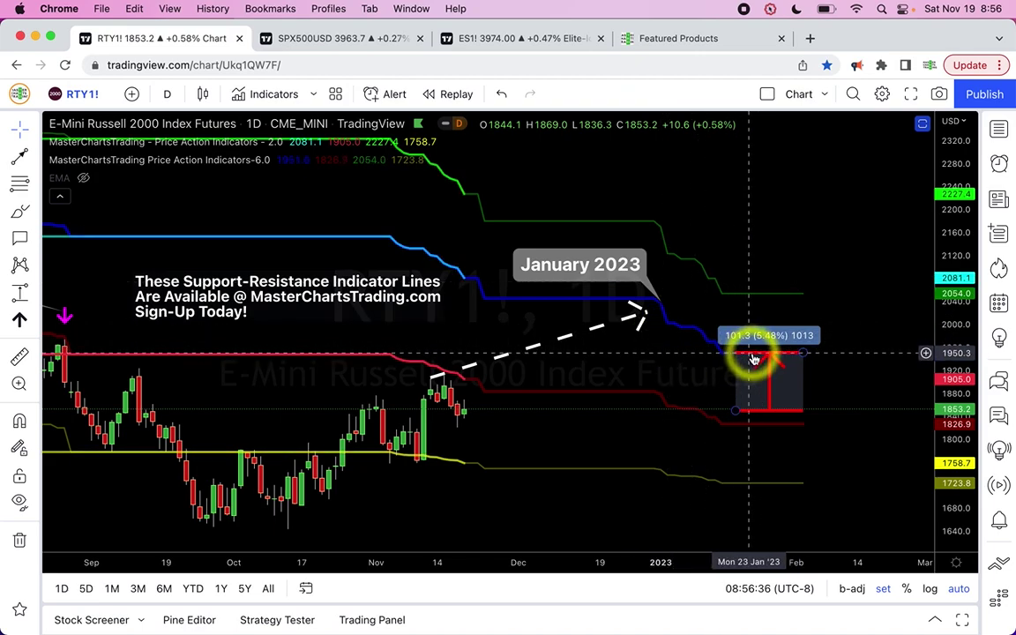
Step: Add a second price range of about 198.3 points from the last price up to the blue line, spanning late November to early December 2022
{"action": "mouse_move", "coordinate": [771, 385]}
{"action": "left_mouse_down"}
{"action": "mouse_move", "coordinate": [529, 357]}
{"action": "mouse_move", "coordinate": [692, 391]}
{"action": "mouse_move", "coordinate": [414, 382]}
{"action": "mouse_move", "coordinate": [466, 353]}
{"action": "mouse_move", "coordinate": [468, 273]}
{"action": "mouse_move", "coordinate": [476, 290]}
{"action": "left_mouse_up"}
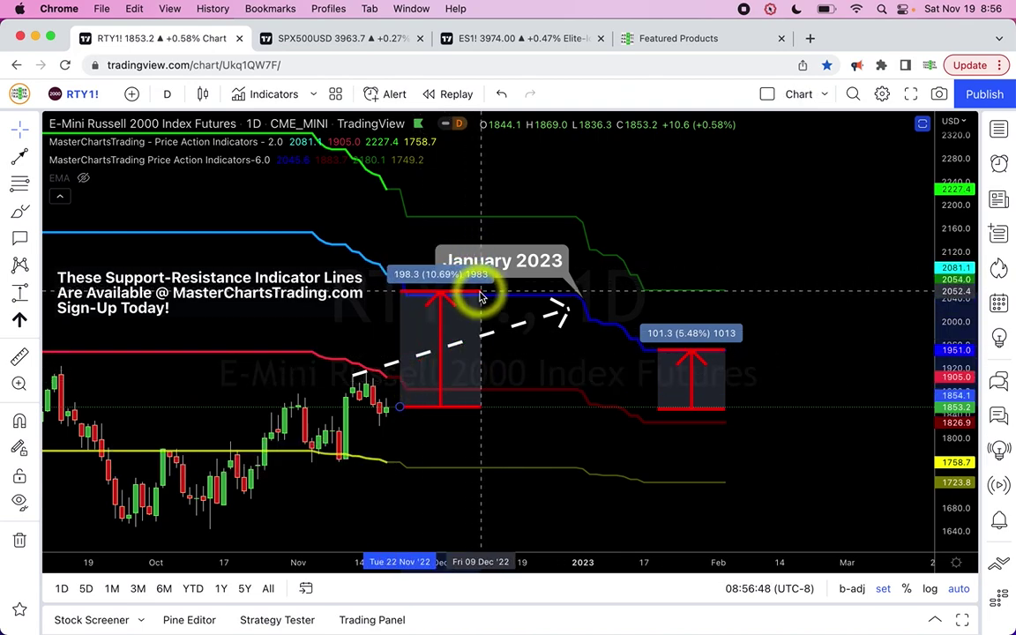
{"action": "left_click", "coordinate": [675, 381]}
{"action": "left_click", "coordinate": [698, 354]}
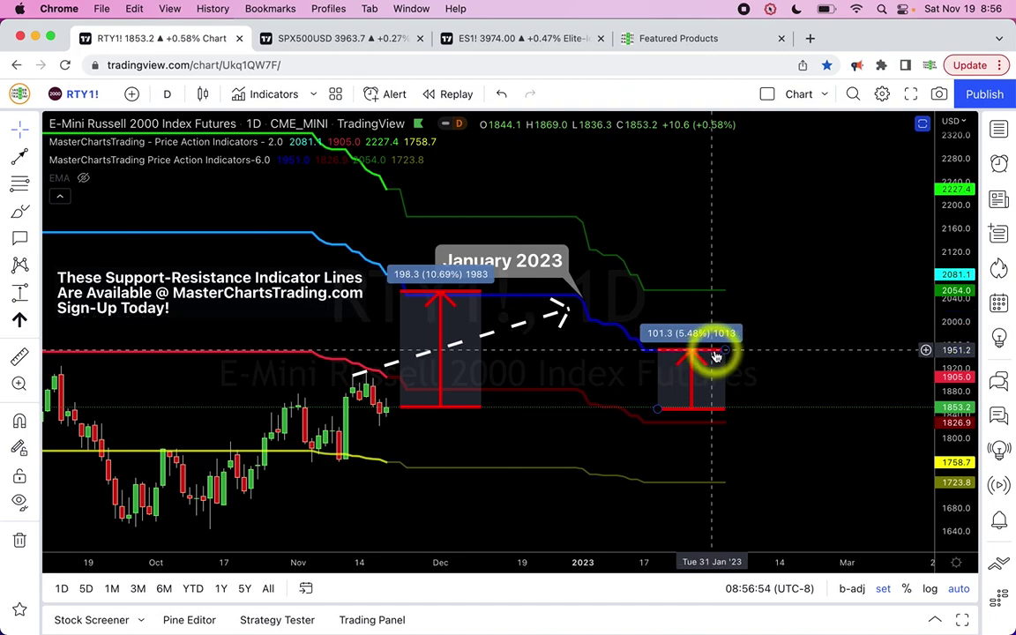
{"action": "left_click", "coordinate": [735, 299]}
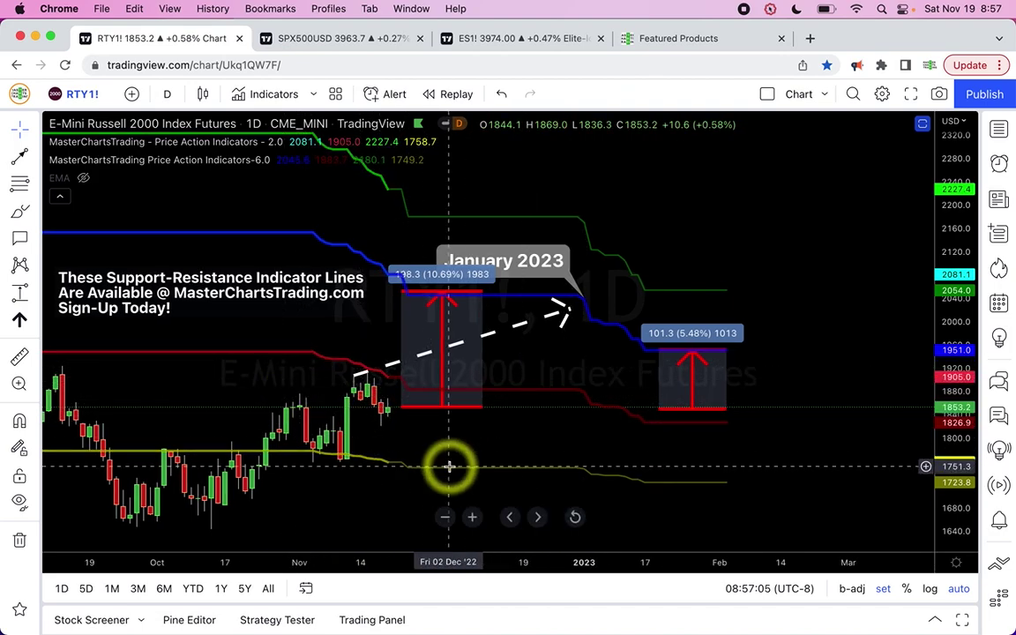
Step: Hide the Price Action Indicators-6.0 lines and move the January 2023 callout clear of the taller price range's label
{"action": "scroll", "coordinate": [449, 467], "scroll_direction": "left", "scroll_amount": 5}
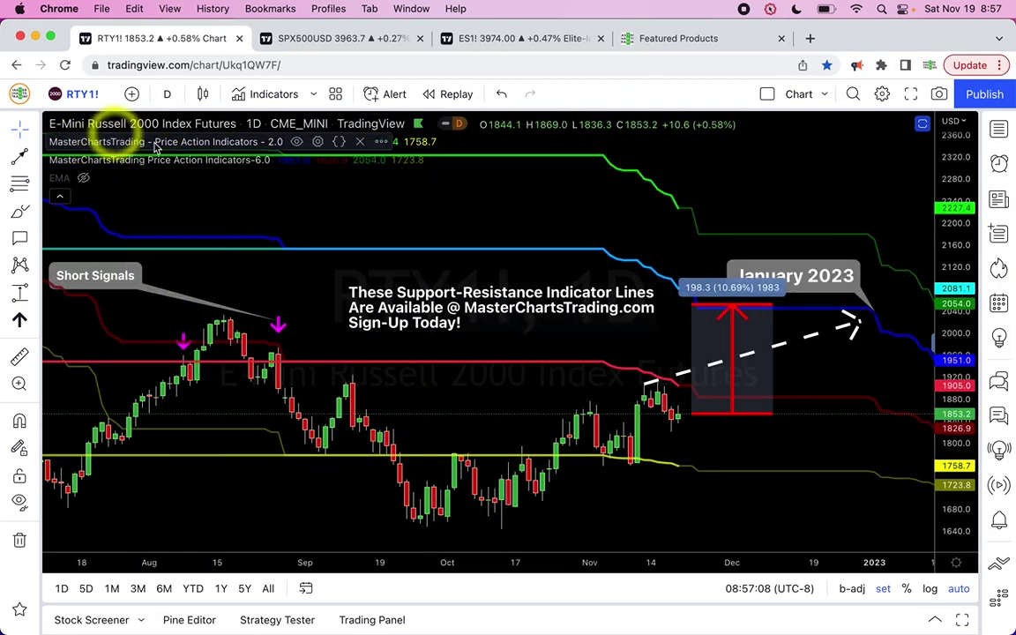
{"action": "scroll", "coordinate": [722, 371], "scroll_direction": "right", "scroll_amount": 3}
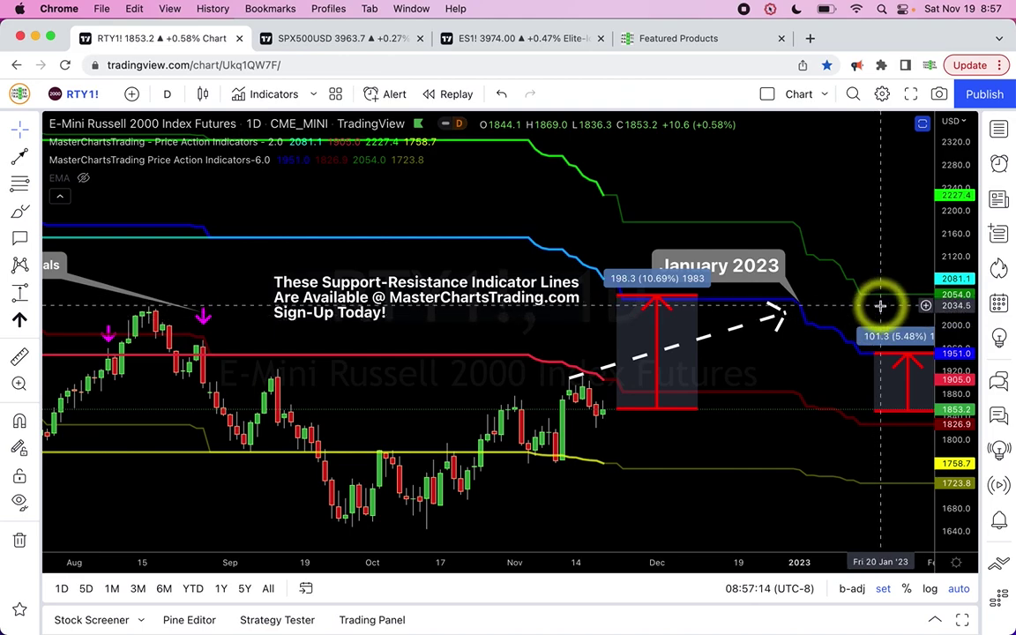
{"action": "scroll", "coordinate": [880, 306], "scroll_direction": "right", "scroll_amount": 2}
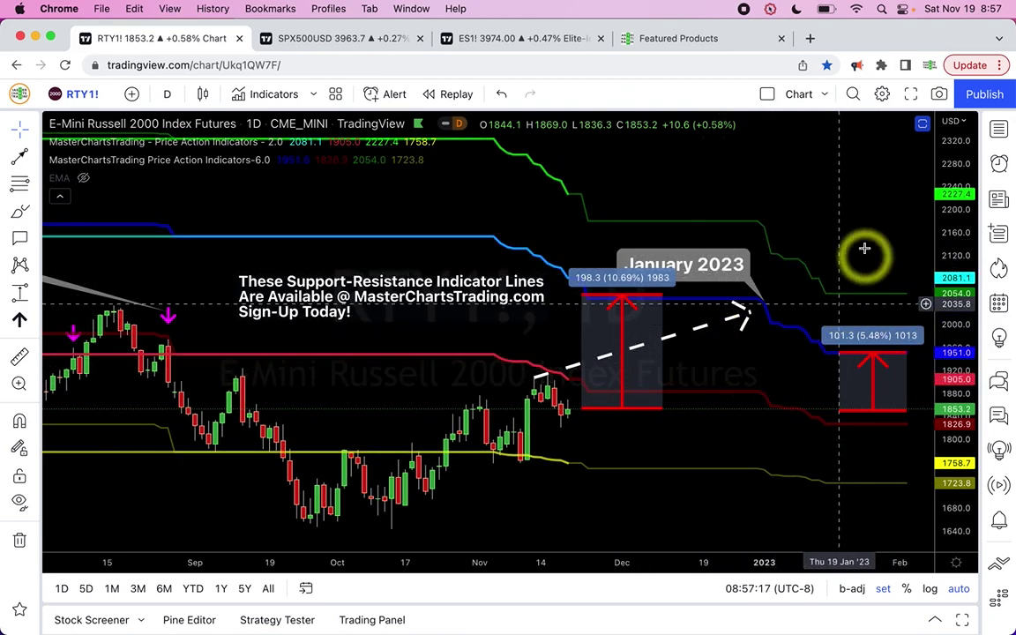
{"action": "left_click", "coordinate": [827, 334]}
{"action": "left_click", "coordinate": [858, 222]}
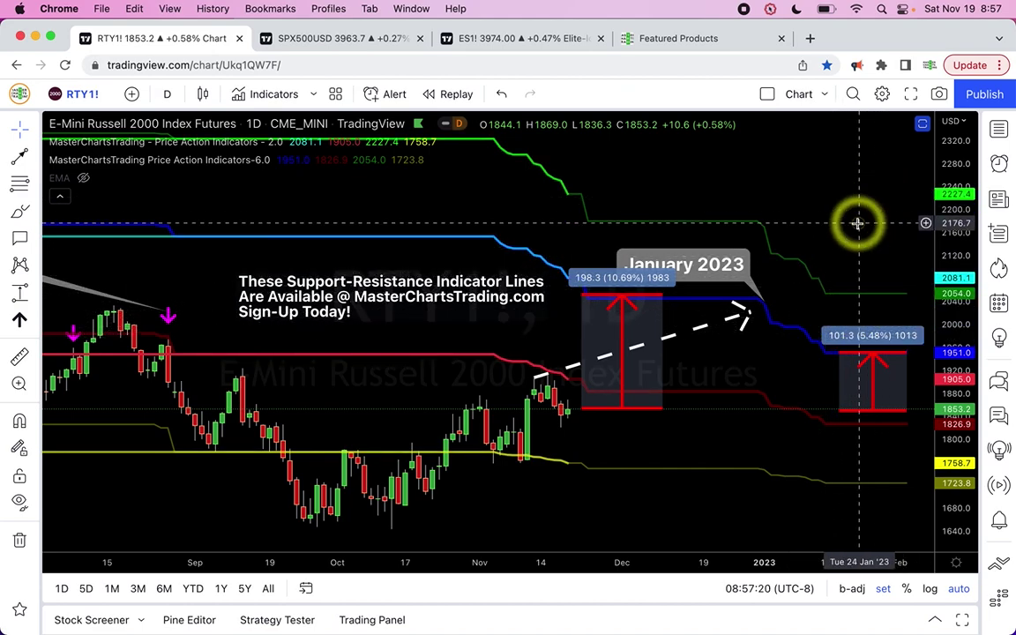
{"action": "left_click", "coordinate": [283, 160]}
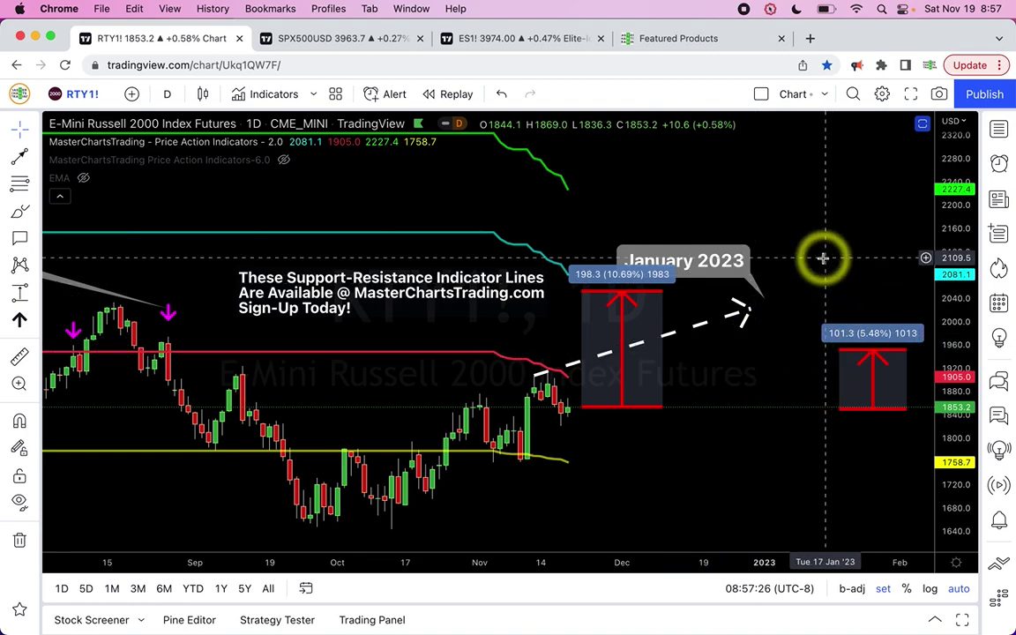
{"action": "left_click_drag", "start_coordinate": [716, 256], "coordinate": [716, 233]}
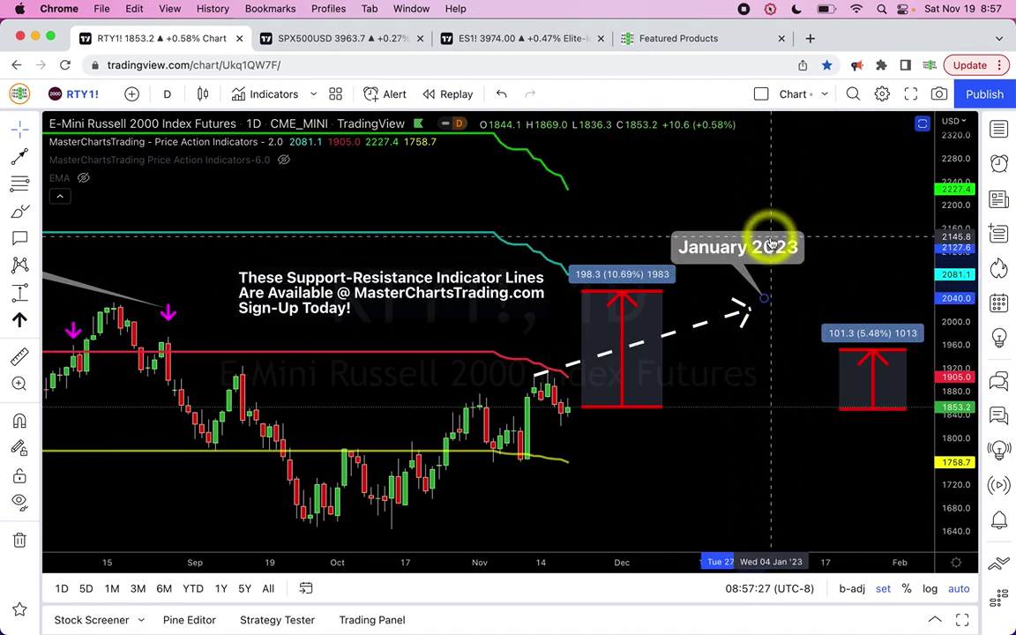
{"action": "left_click", "coordinate": [745, 179]}
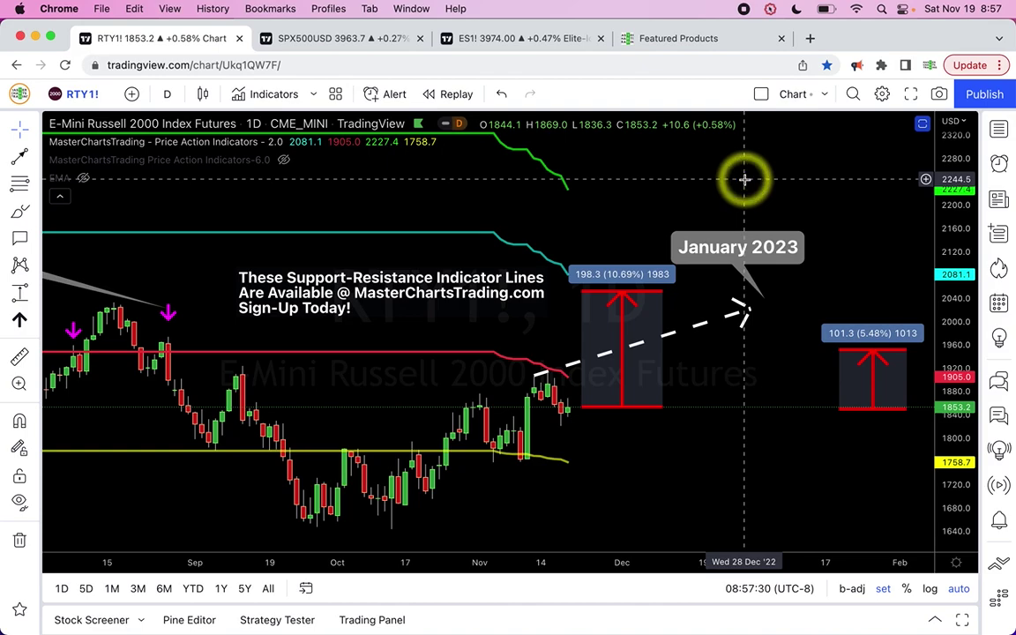
Step: Switch to the daily JP225USD chart and move the support-resistance sign-up note into full view above the June and July candles
{"action": "key", "text": "space"}
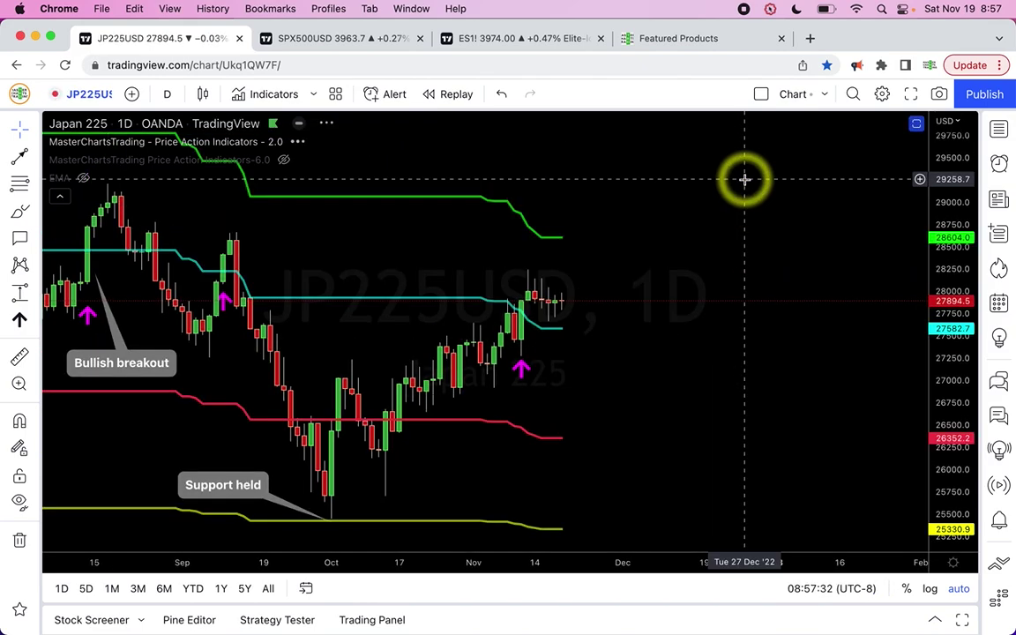
{"action": "scroll", "coordinate": [445, 357], "scroll_direction": "left", "scroll_amount": 10}
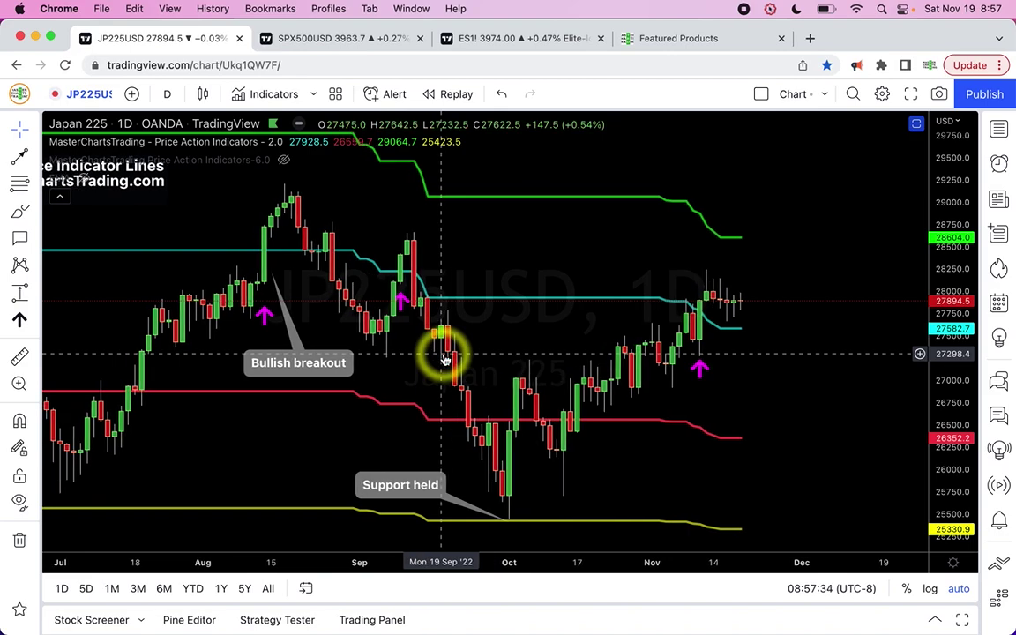
{"action": "scroll", "coordinate": [444, 355], "scroll_direction": "left", "scroll_amount": 5}
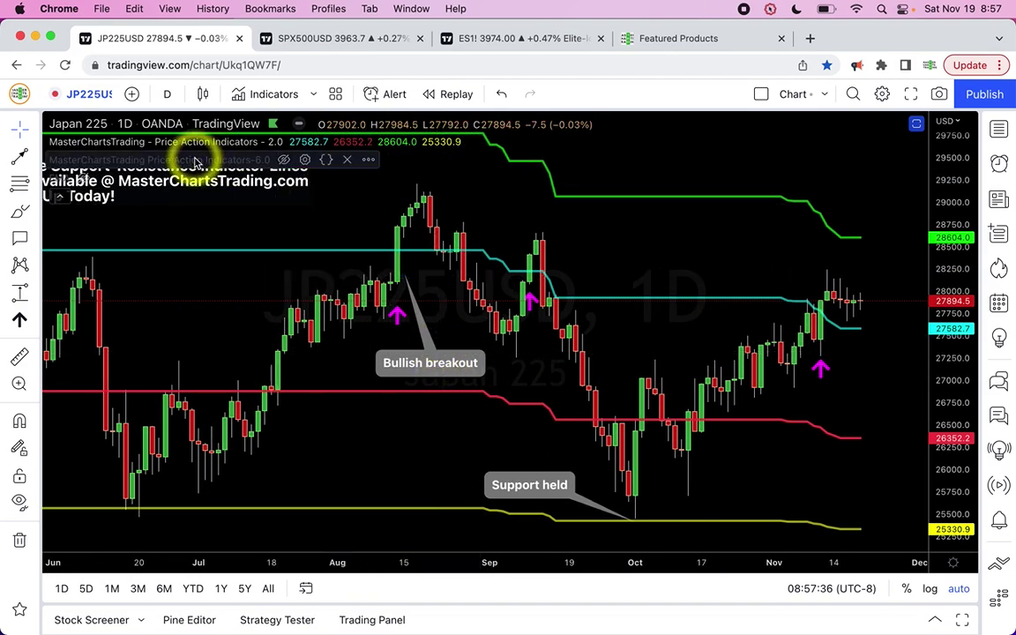
{"action": "left_click_drag", "start_coordinate": [218, 185], "coordinate": [295, 197]}
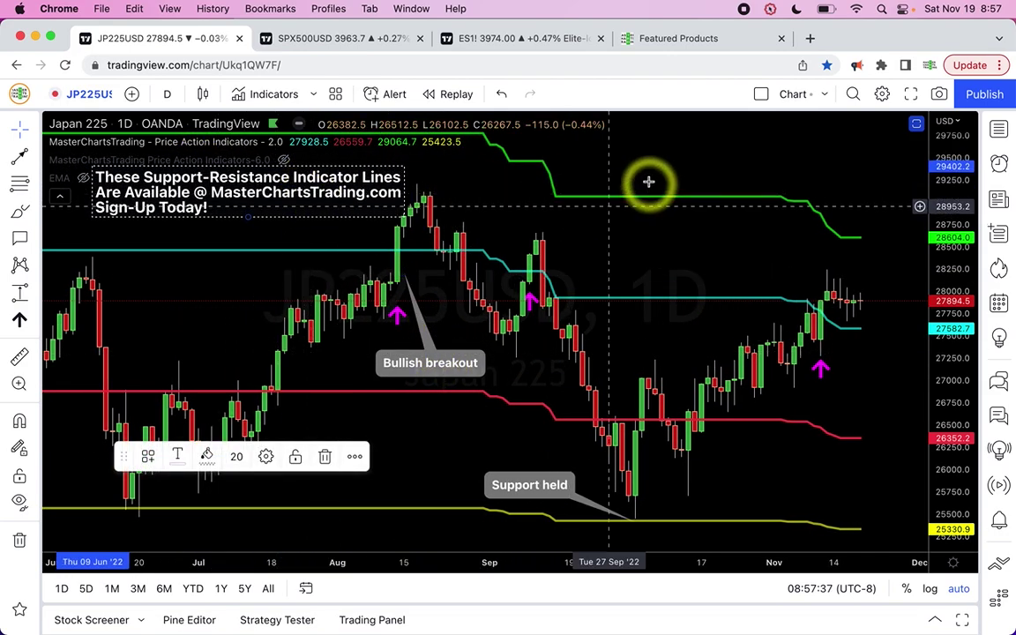
{"action": "left_click", "coordinate": [96, 97]}
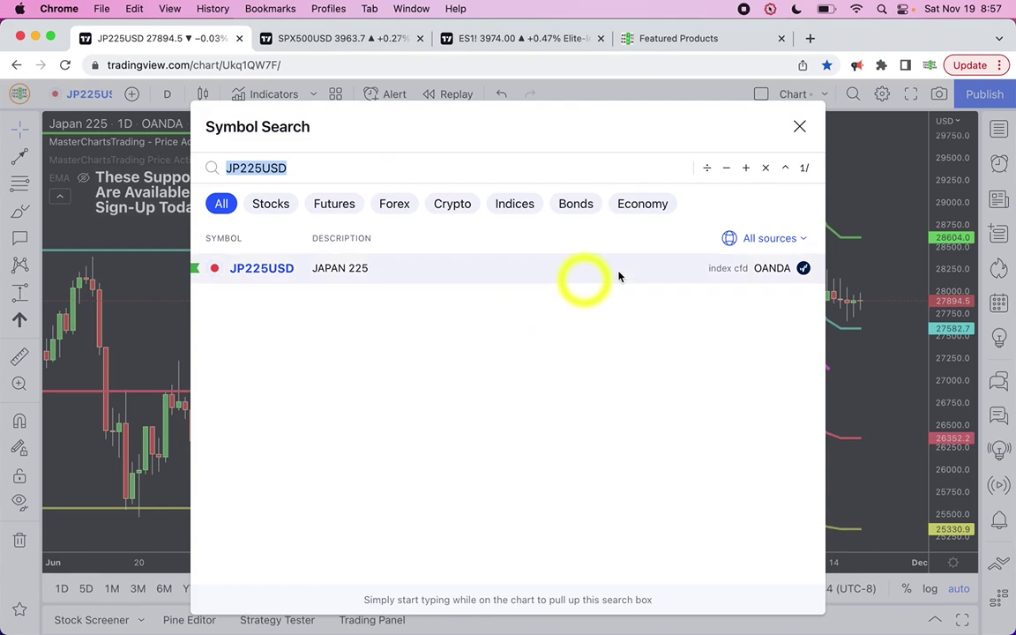
{"action": "left_click", "coordinate": [136, 352]}
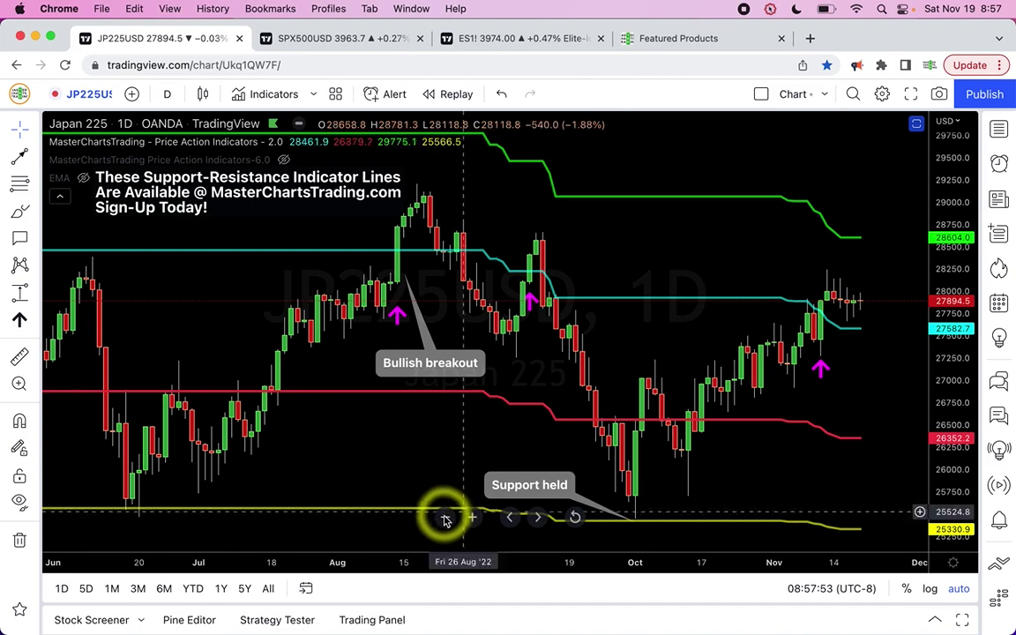
Step: Add a magenta up arrow below the late March 2022 breakout candles on the JP225USD chart
{"action": "scroll", "coordinate": [444, 520], "scroll_direction": "down", "scroll_amount": 3}
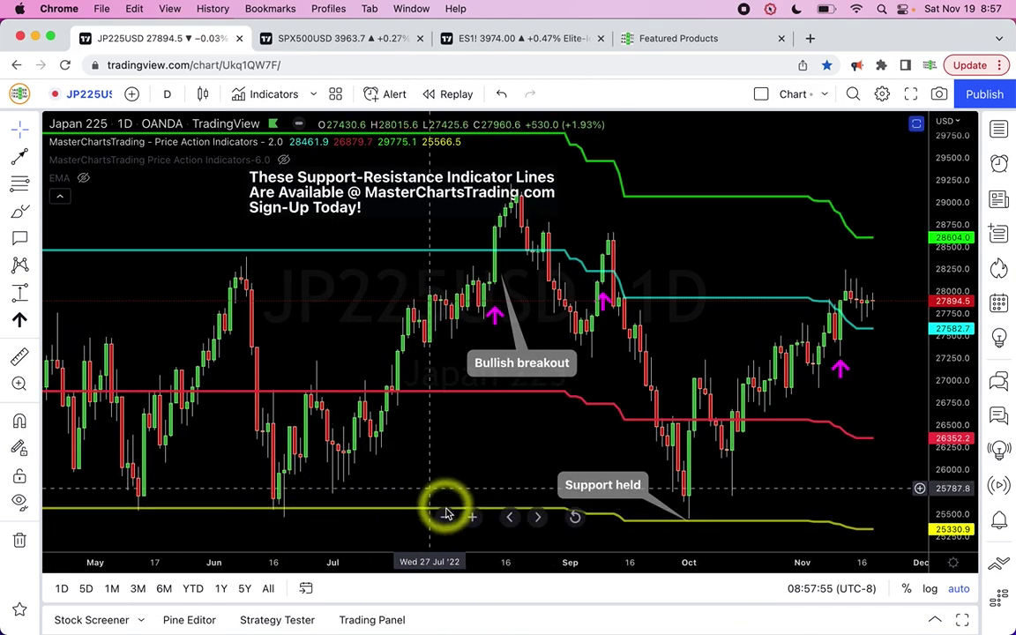
{"action": "left_click", "coordinate": [446, 519]}
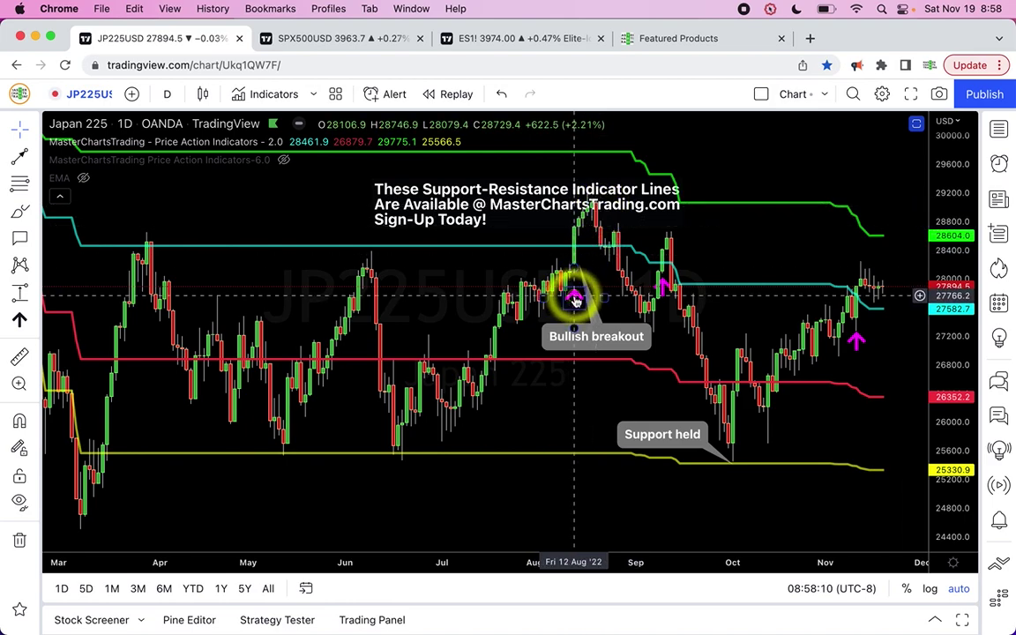
{"action": "left_click", "coordinate": [181, 258]}
{"action": "left_click_drag", "start_coordinate": [129, 289], "coordinate": [143, 300]}
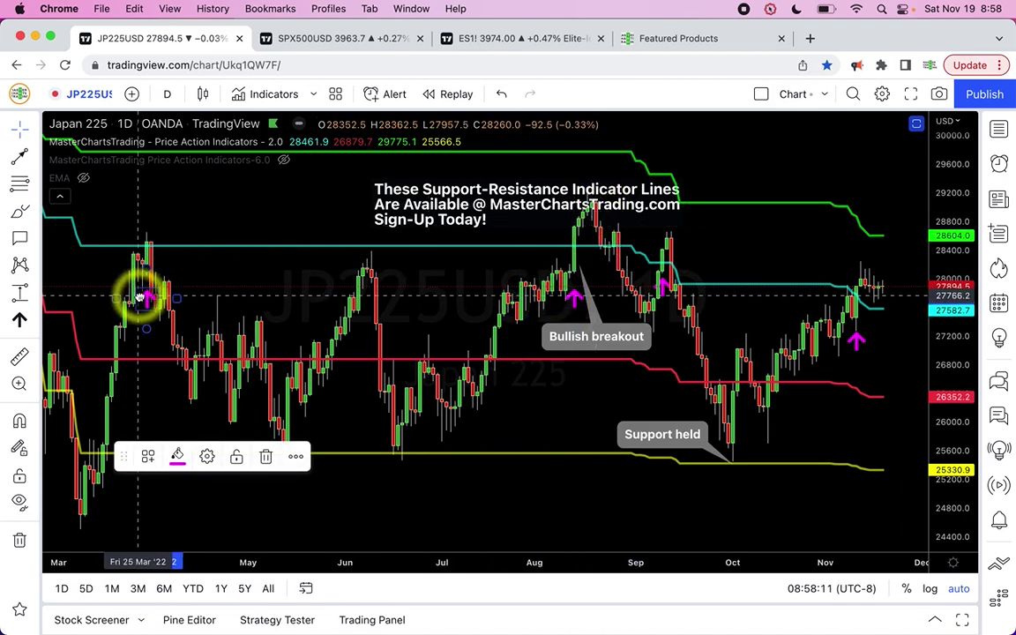
{"action": "left_click", "coordinate": [142, 291]}
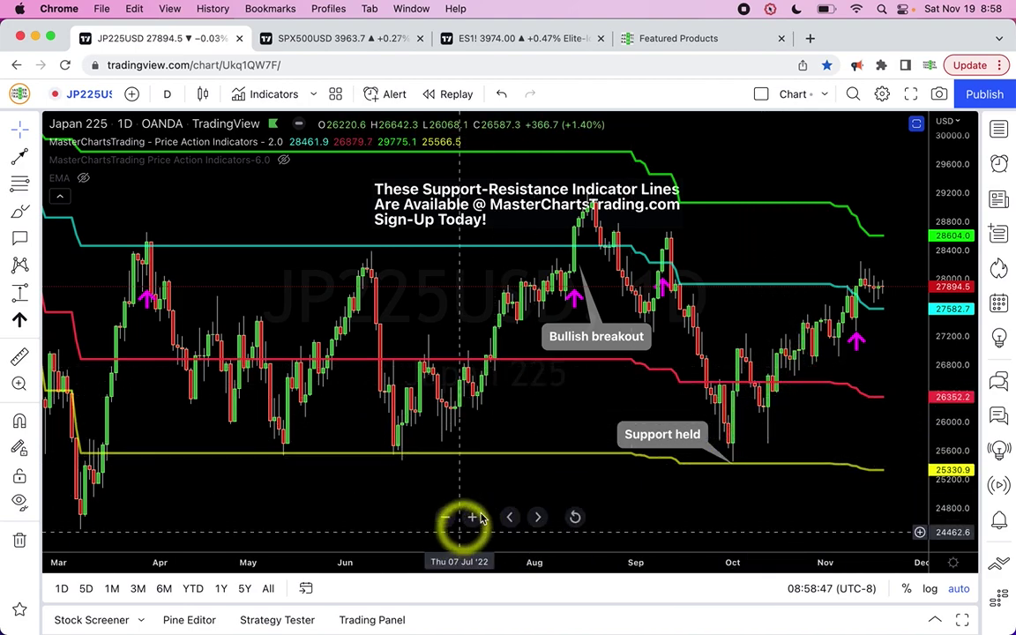
Step: Examine the JP225USD candles around the November up arrow up close and against the August breakout at a wider scale
{"action": "left_click", "coordinate": [472, 517]}
{"action": "left_click", "coordinate": [472, 518]}
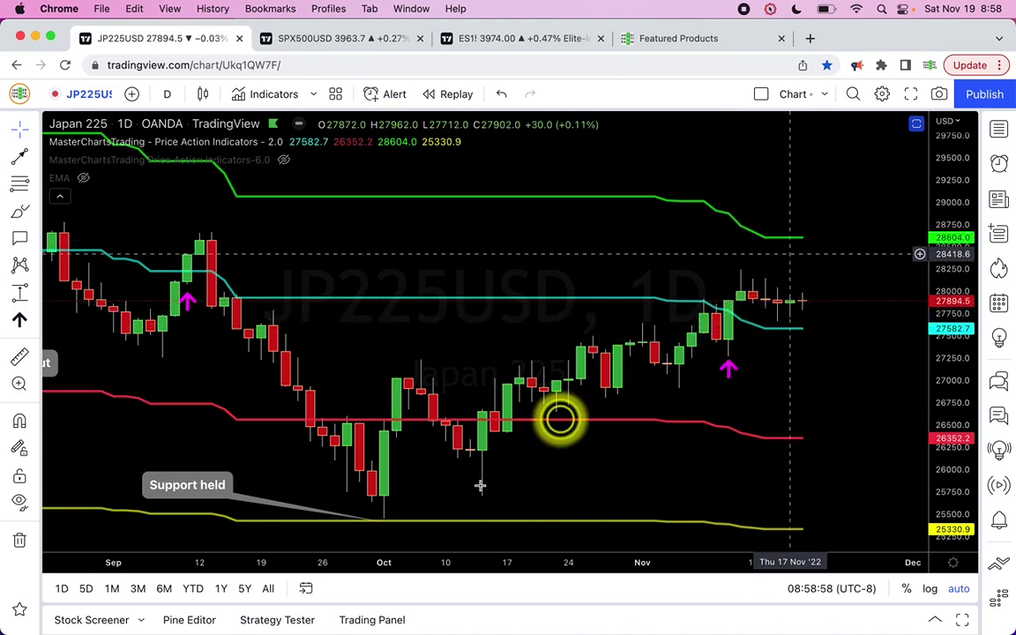
{"action": "left_click", "coordinate": [442, 518]}
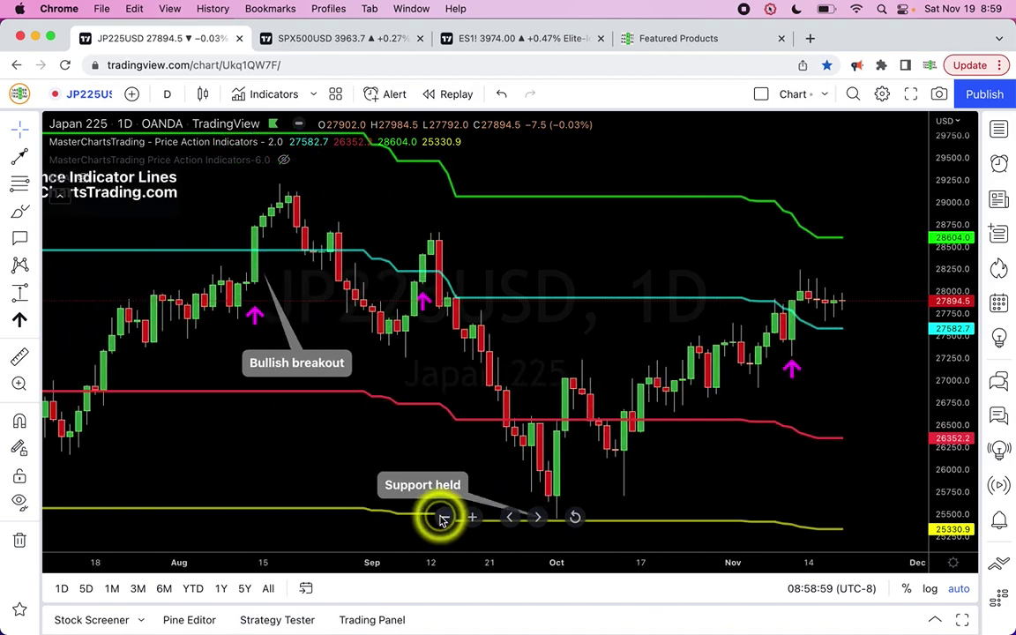
{"action": "left_click", "coordinate": [442, 518]}
{"action": "left_click", "coordinate": [443, 519]}
{"action": "left_click", "coordinate": [442, 518]}
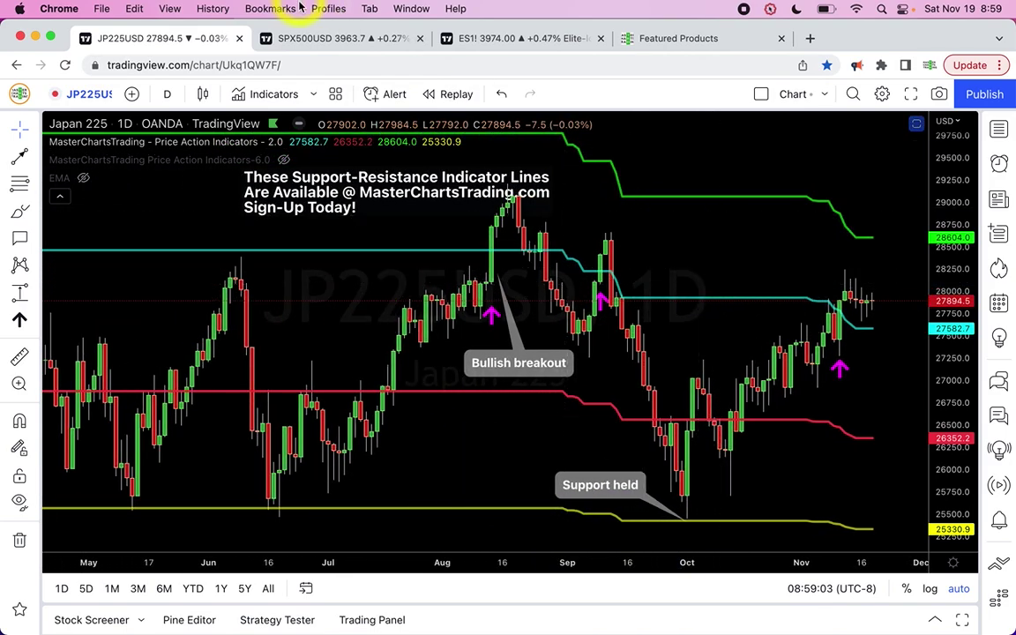
Step: Bring up JP225USD in the weekly Elite-long layout with the watchlist hidden, and view its price history back to 2020
{"action": "left_click", "coordinate": [326, 38]}
{"action": "left_click", "coordinate": [524, 39]}
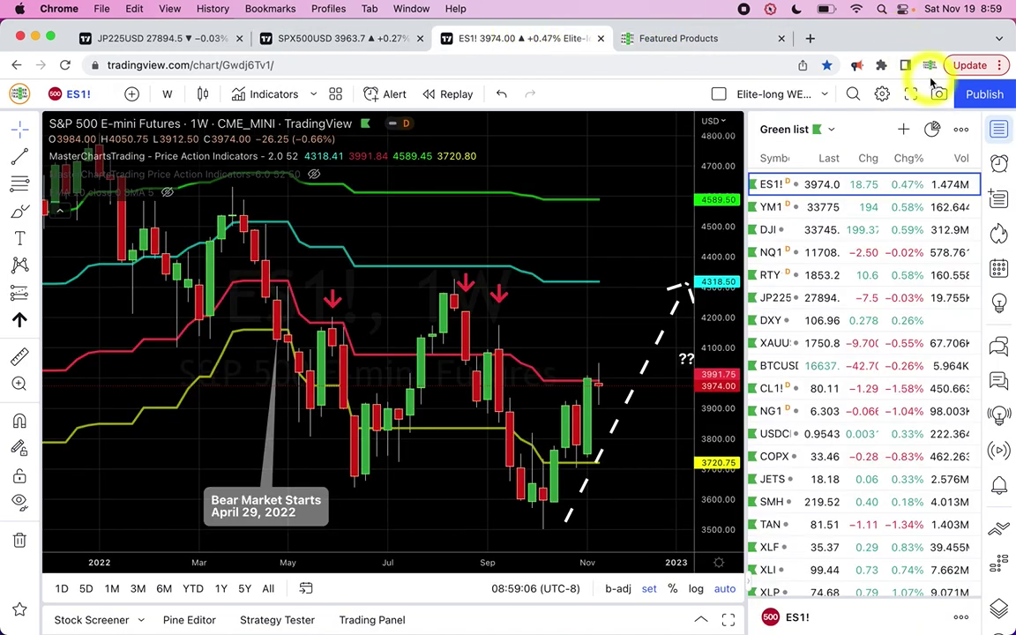
{"action": "left_click", "coordinate": [817, 297]}
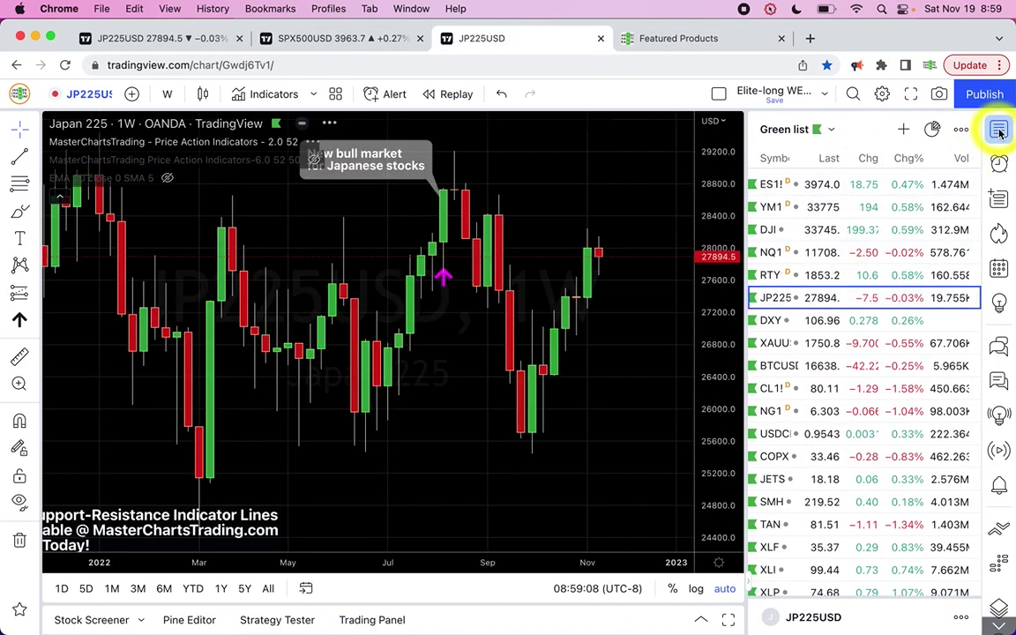
{"action": "left_click", "coordinate": [999, 130]}
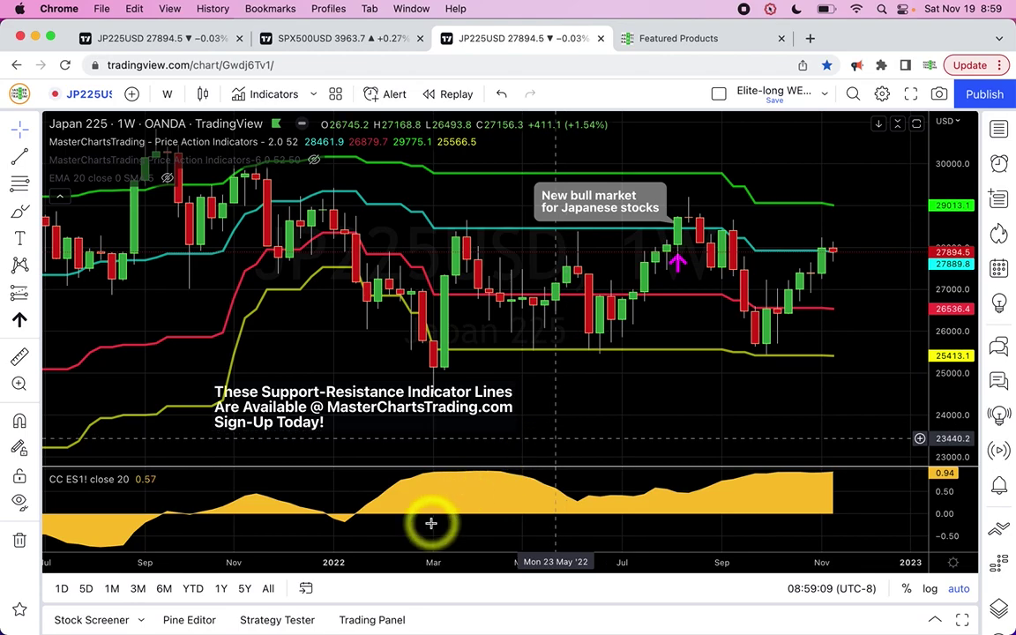
{"action": "left_click", "coordinate": [444, 537]}
{"action": "left_click", "coordinate": [444, 537]}
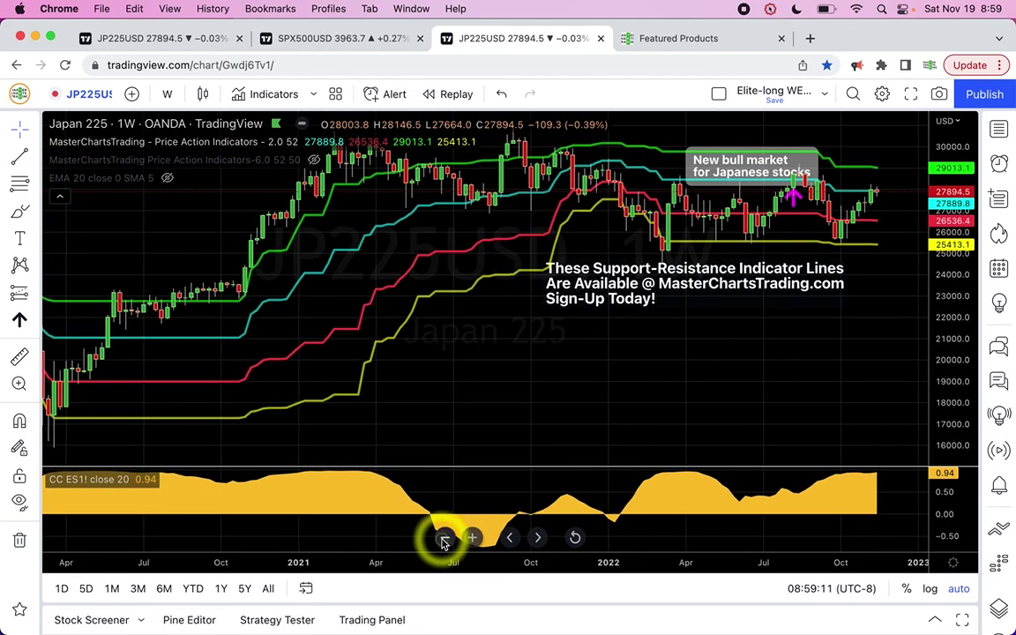
Step: View the weekly JP225USD price history with its support-resistance lines back to 2011
{"action": "left_click", "coordinate": [444, 538]}
{"action": "left_click", "coordinate": [444, 537]}
{"action": "left_click", "coordinate": [444, 538]}
{"action": "left_click", "coordinate": [444, 537]}
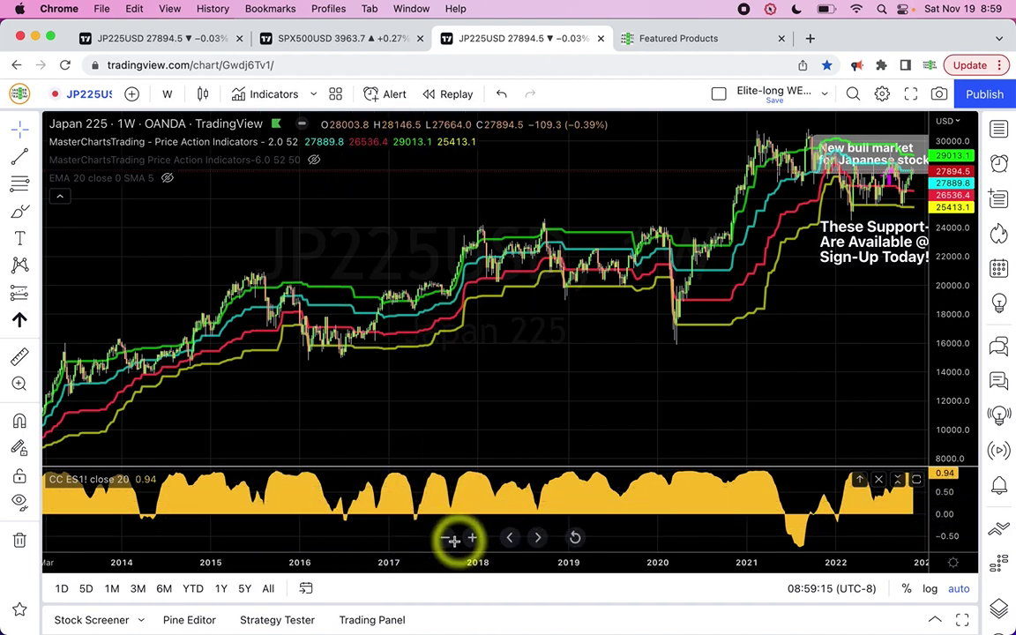
{"action": "left_click", "coordinate": [447, 538]}
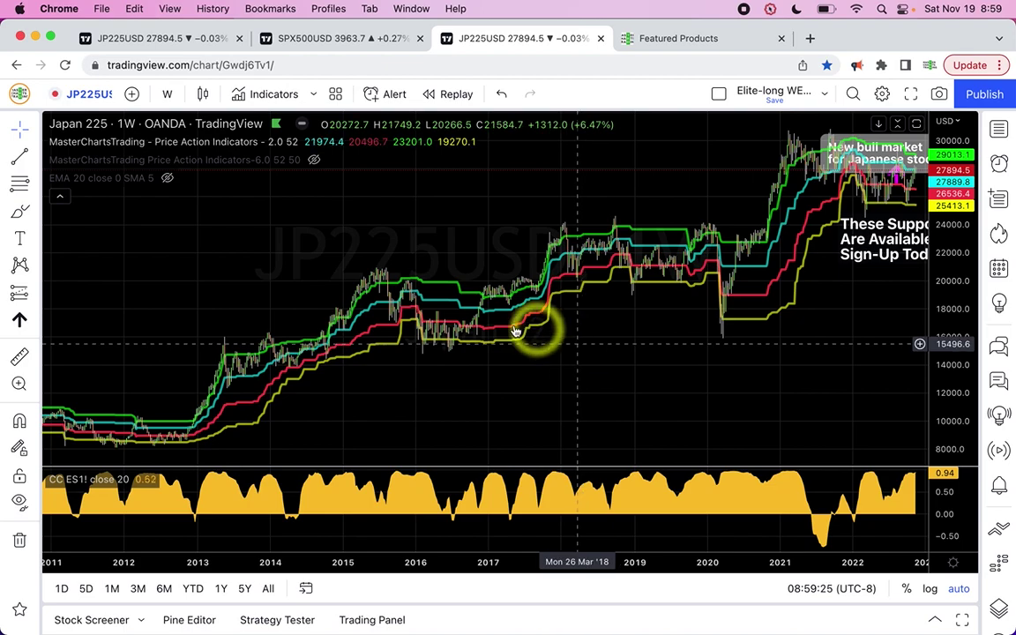
Step: Return to the daily JP225USD chart, view its recent candles, and bring up the daily U.S. Dollar Currency Index (DXY) chart
{"action": "left_click", "coordinate": [163, 38]}
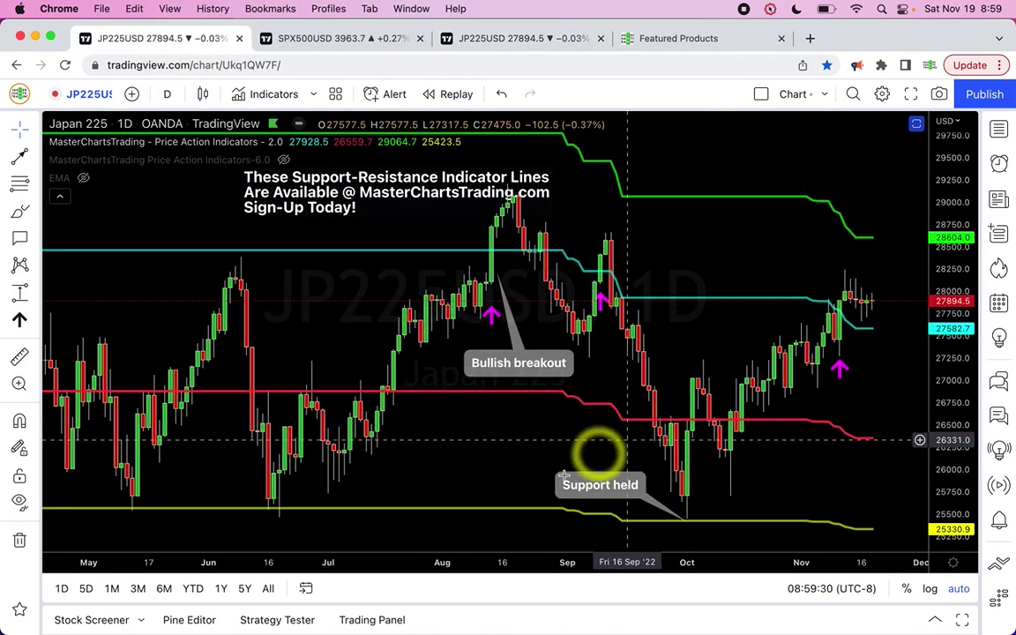
{"action": "left_click", "coordinate": [471, 517]}
{"action": "left_click", "coordinate": [471, 517]}
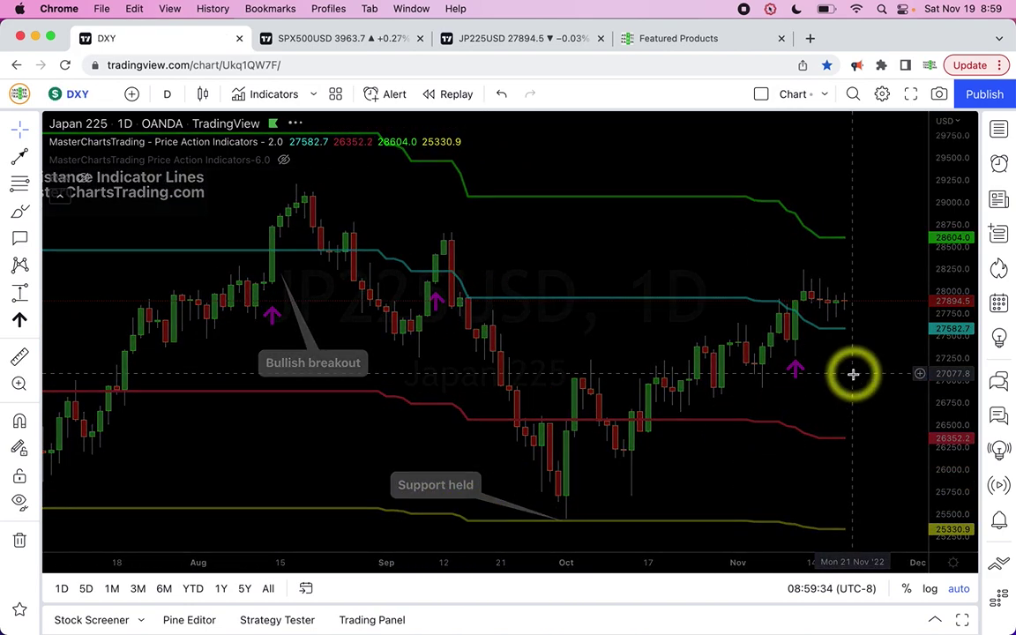
{"action": "scroll", "coordinate": [717, 474], "scroll_direction": "right", "scroll_amount": 3}
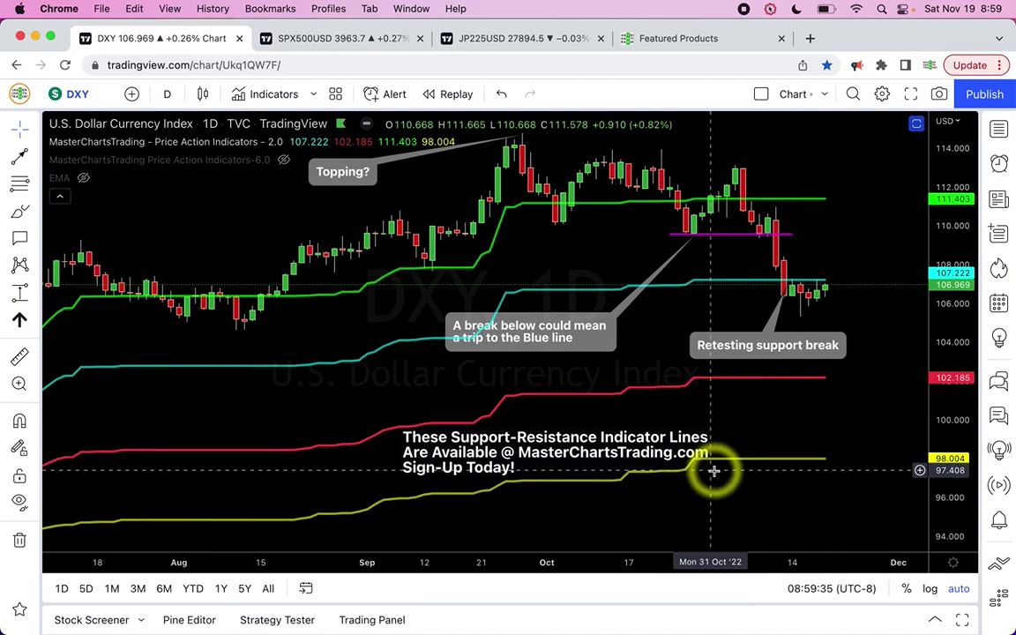
{"action": "left_click", "coordinate": [436, 335]}
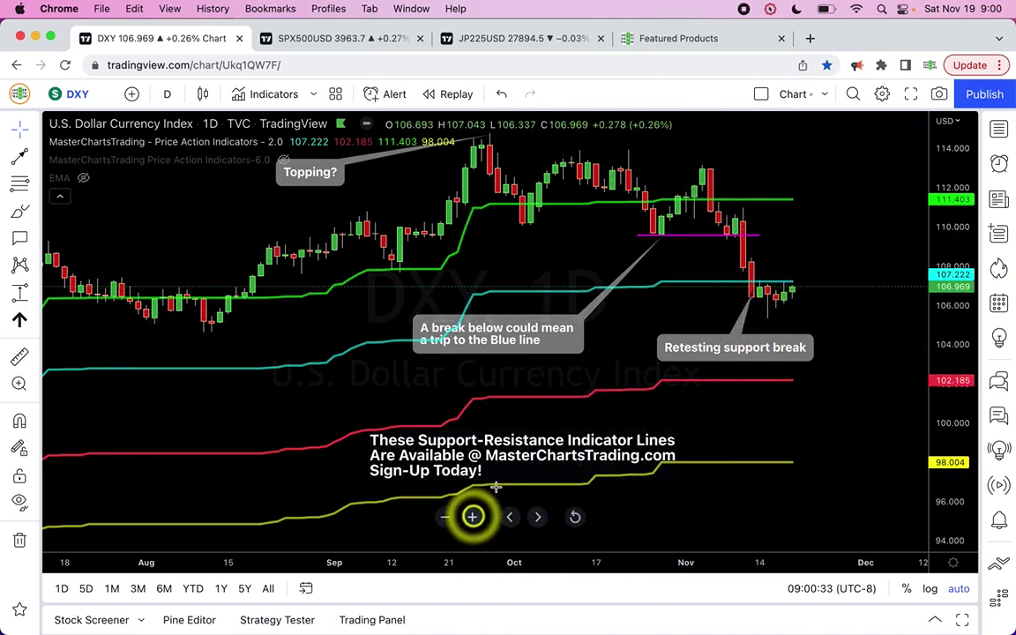
Step: Examine the November DXY candles around the "Retesting support break" callout up close and against the autumn decline at a wider scale
{"action": "left_click", "coordinate": [473, 516]}
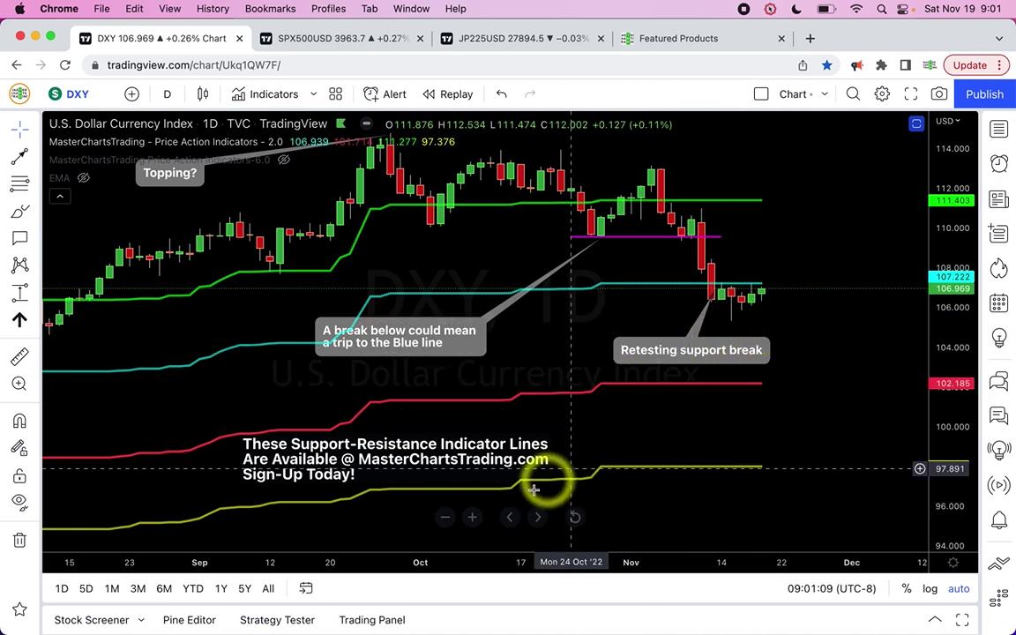
{"action": "left_click", "coordinate": [474, 519]}
{"action": "left_click", "coordinate": [475, 519]}
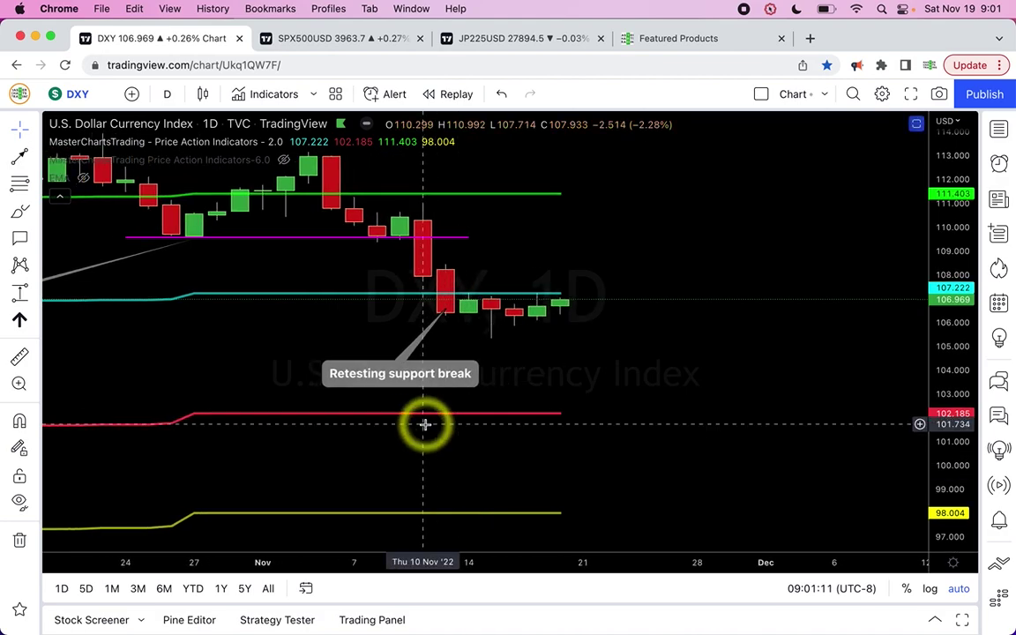
{"action": "scroll", "coordinate": [424, 424], "scroll_direction": "left", "scroll_amount": 5}
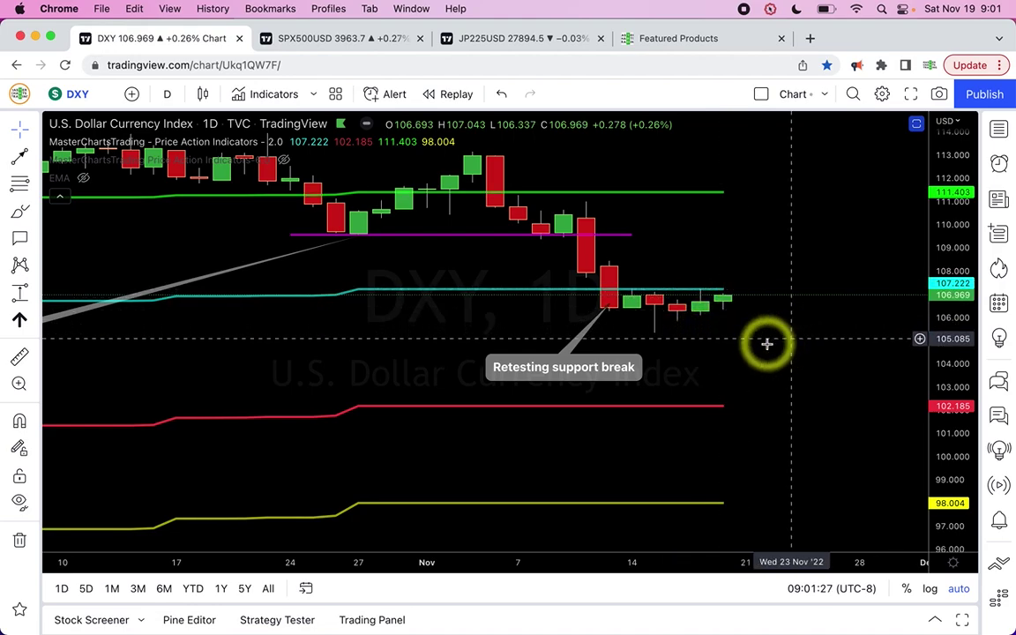
{"action": "left_click_drag", "start_coordinate": [627, 306], "coordinate": [634, 307]}
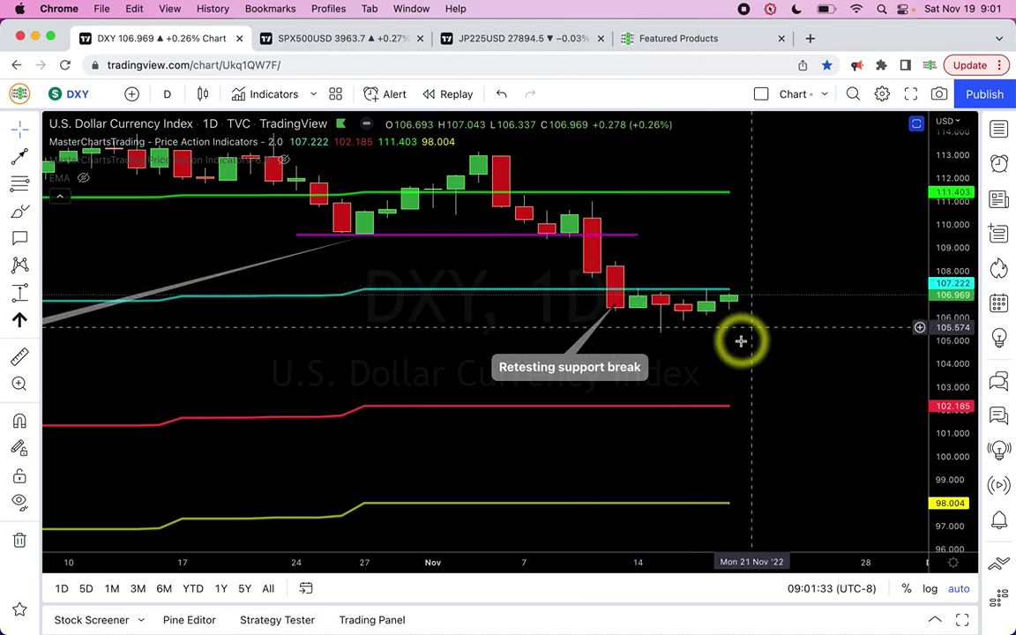
{"action": "left_click", "coordinate": [446, 518]}
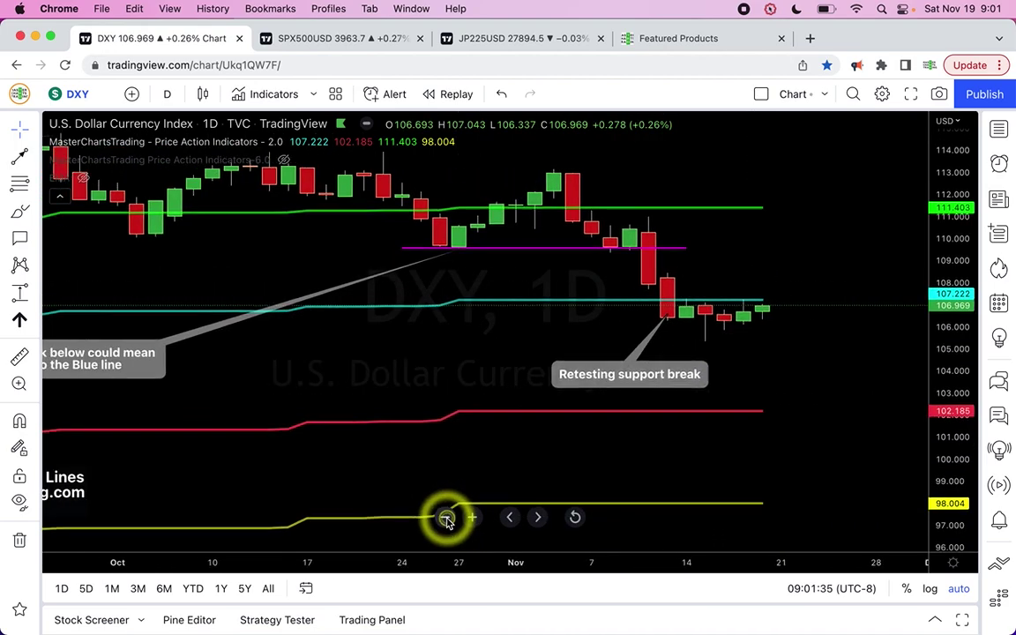
{"action": "scroll", "coordinate": [756, 428], "scroll_direction": "down", "scroll_amount": 3}
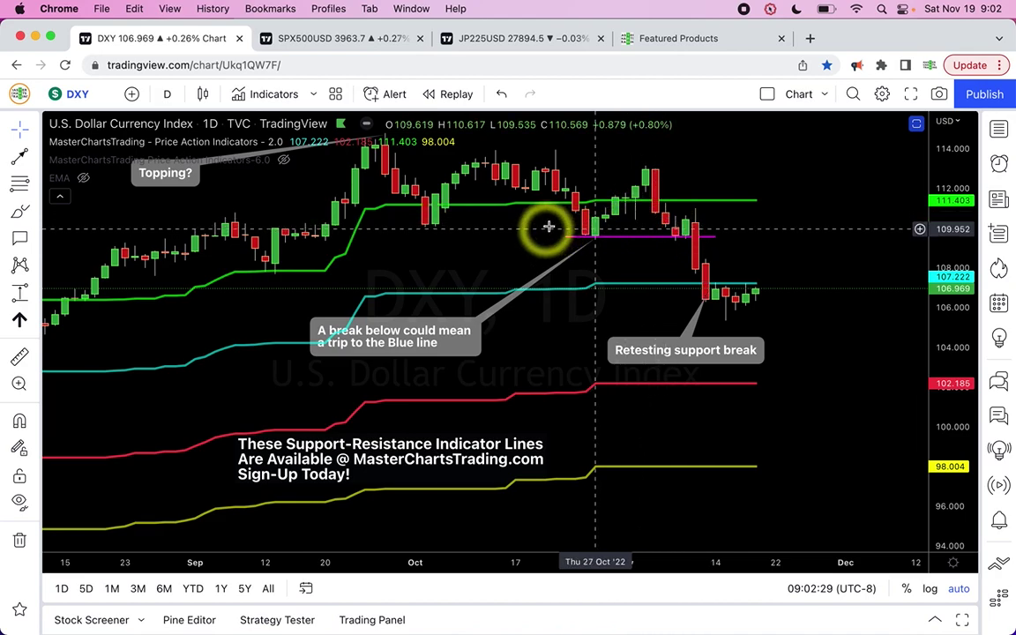
Step: Show the MasterChartsTrading sign-up page, open the site's home page, and return to the DXY chart
{"action": "left_click", "coordinate": [705, 39]}
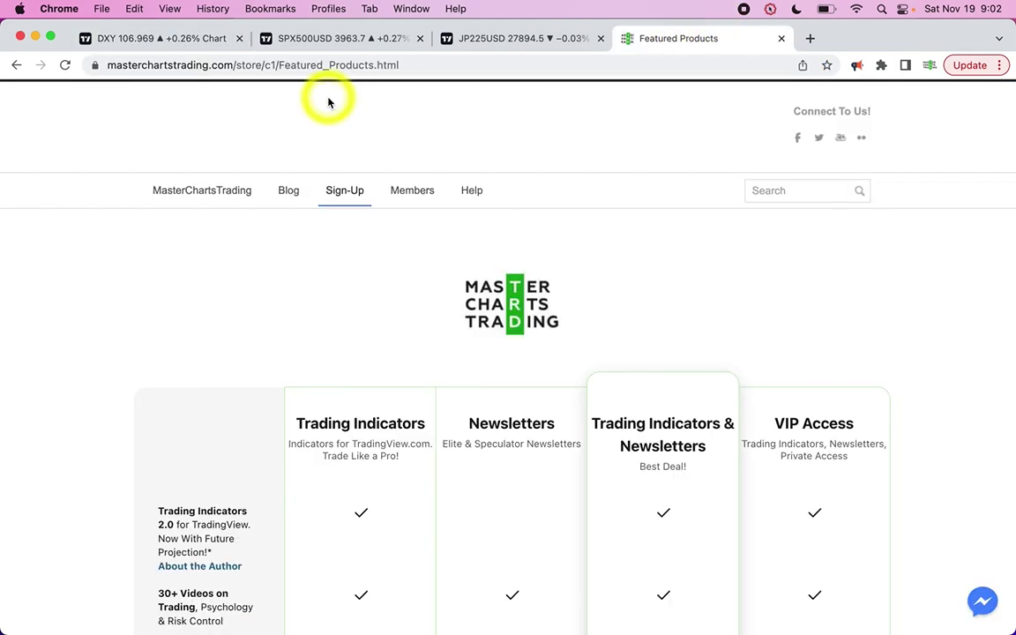
{"action": "left_click", "coordinate": [206, 191]}
{"action": "left_click", "coordinate": [157, 38]}
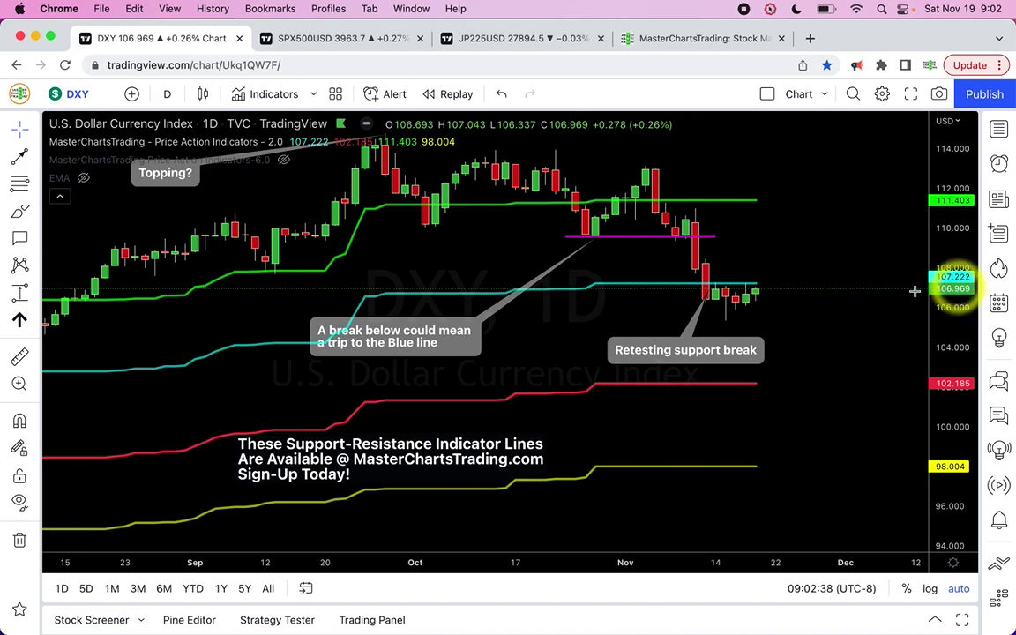
Step: Bring up the daily XAUUSD gold chart, widen its range back to June, and compare it with the DXY chart
{"action": "key", "text": "Down"}
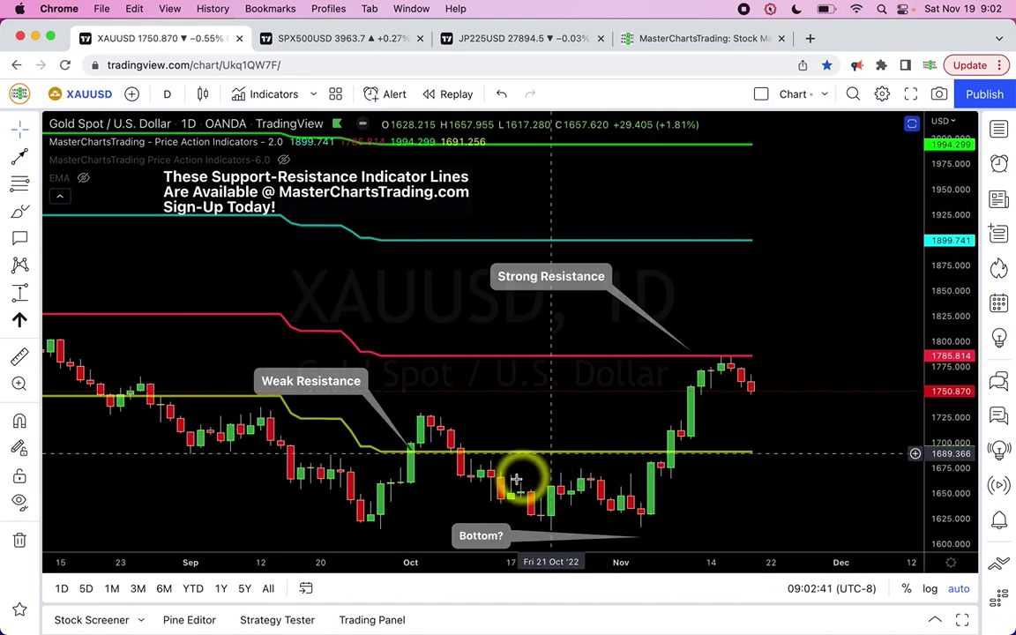
{"action": "left_click", "coordinate": [448, 519]}
{"action": "left_click", "coordinate": [447, 519]}
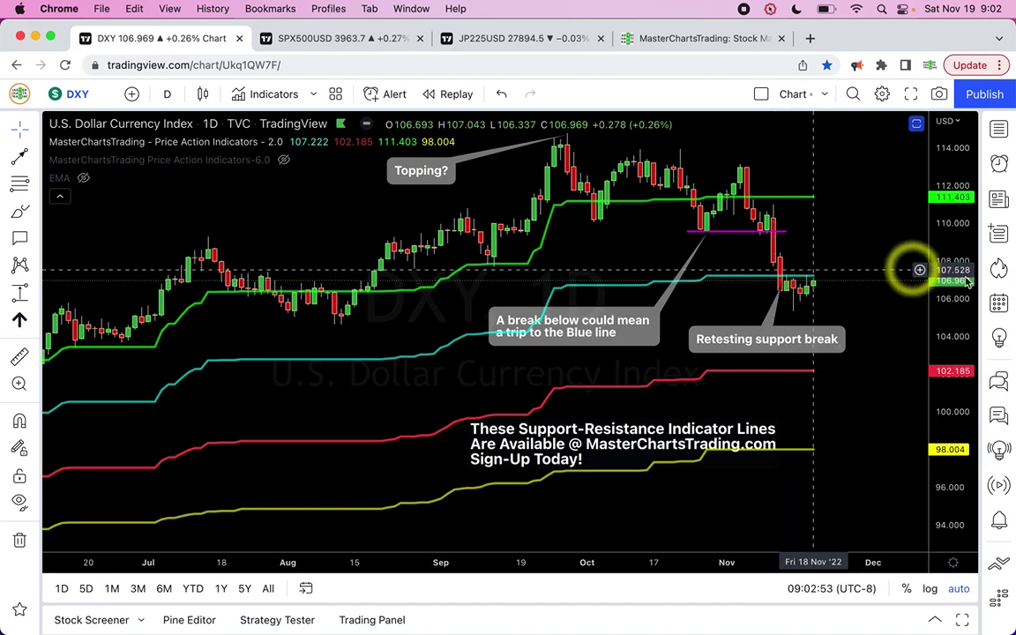
{"action": "key", "text": "space"}
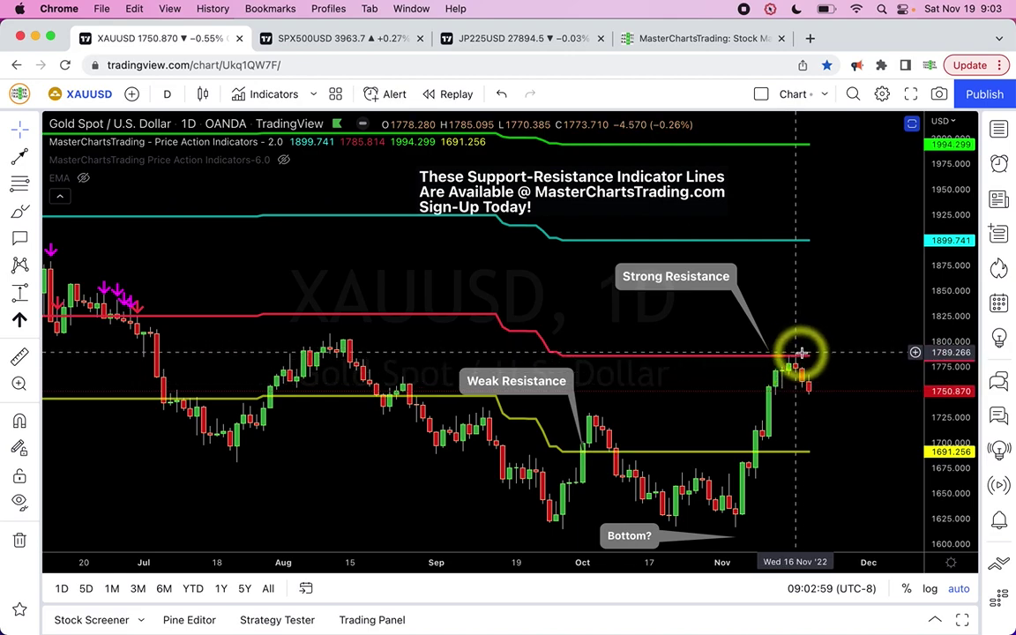
Step: Examine the XAUUSD candles between the "Weak Resistance" and "Strong Resistance" callouts at several scales, and compare them with the DXY chart
{"action": "left_click", "coordinate": [477, 519]}
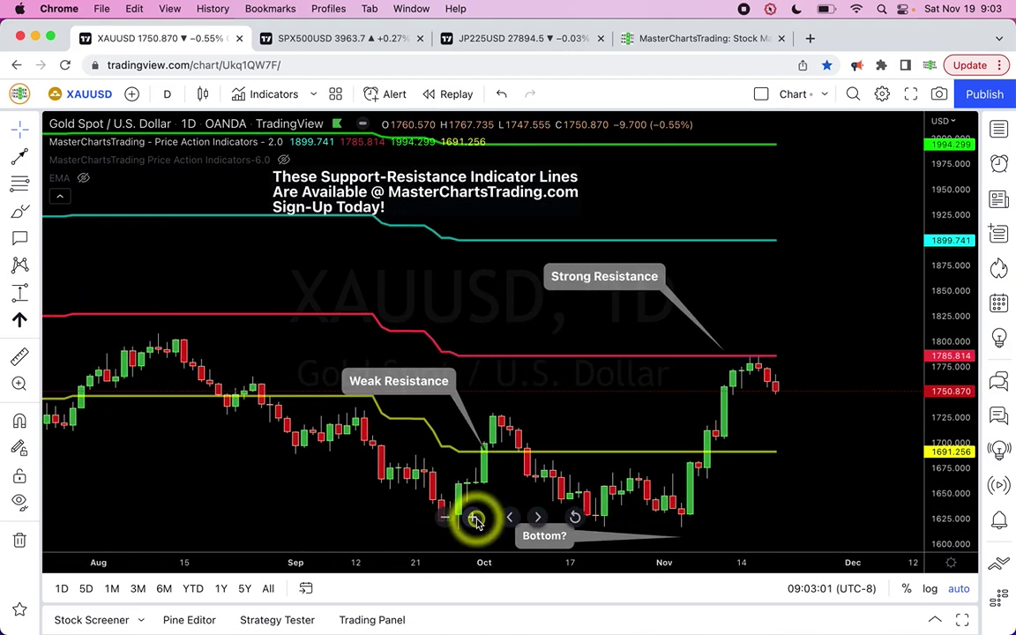
{"action": "left_click", "coordinate": [477, 518]}
{"action": "scroll", "coordinate": [622, 418], "scroll_direction": "left", "scroll_amount": 5}
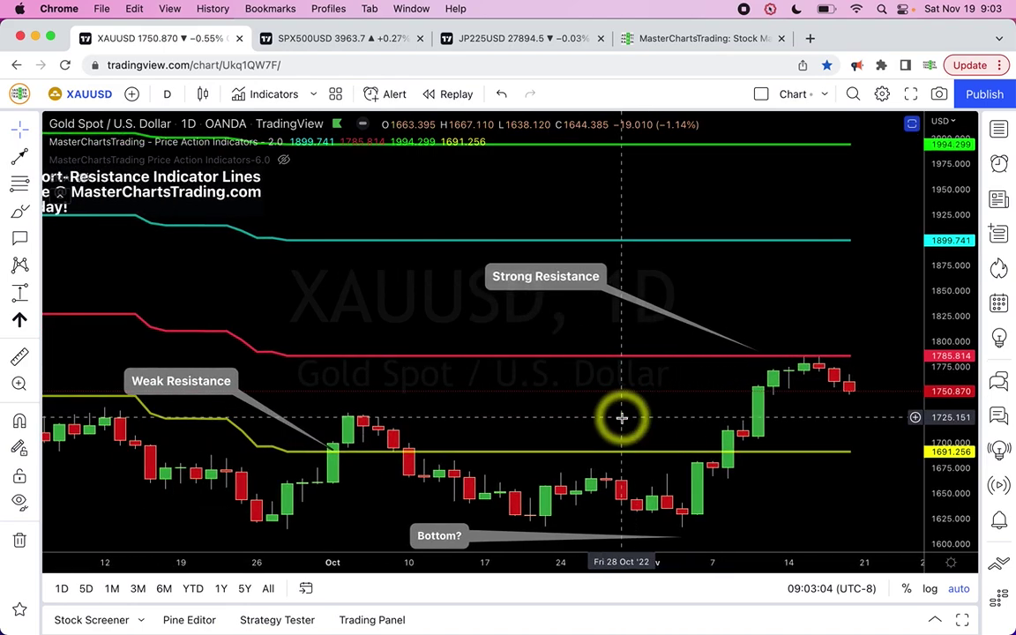
{"action": "scroll", "coordinate": [622, 418], "scroll_direction": "left", "scroll_amount": 1}
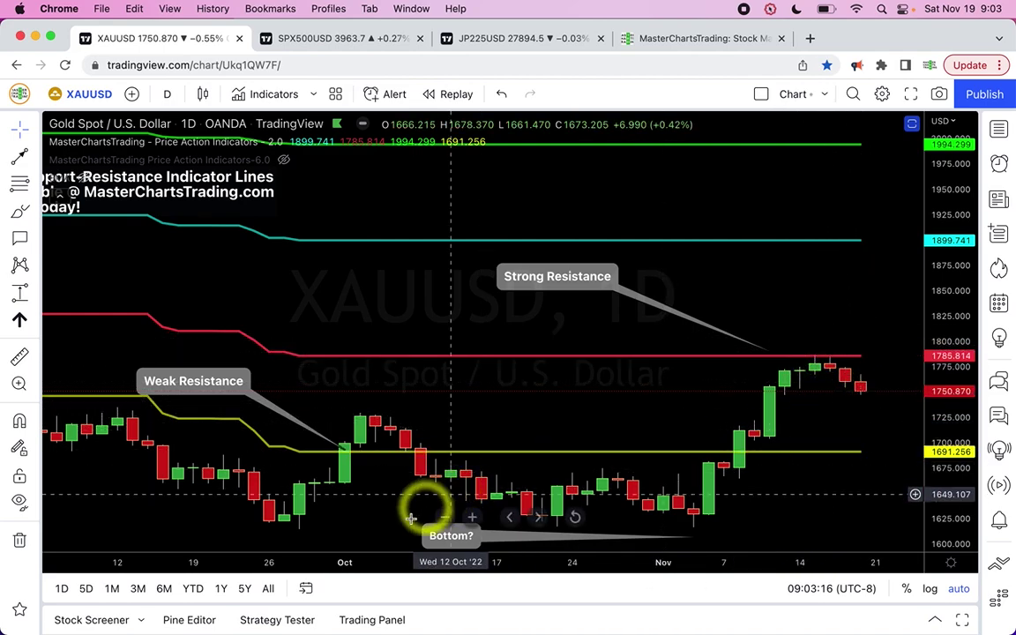
{"action": "left_click", "coordinate": [444, 520]}
{"action": "left_click", "coordinate": [442, 519]}
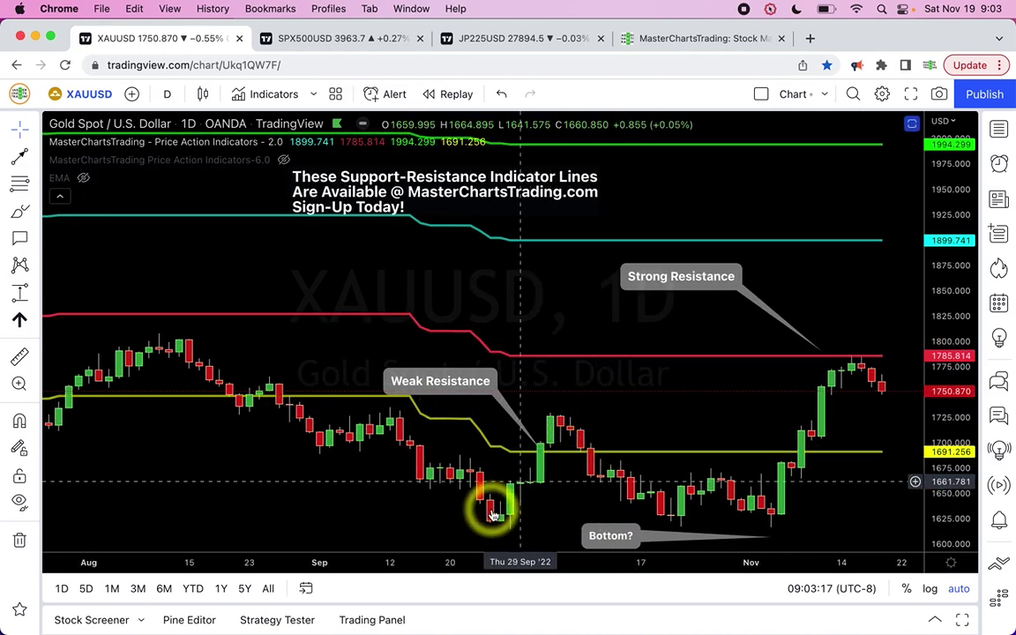
{"action": "left_click", "coordinate": [445, 520]}
{"action": "scroll", "coordinate": [594, 402], "scroll_direction": "down", "scroll_amount": 3}
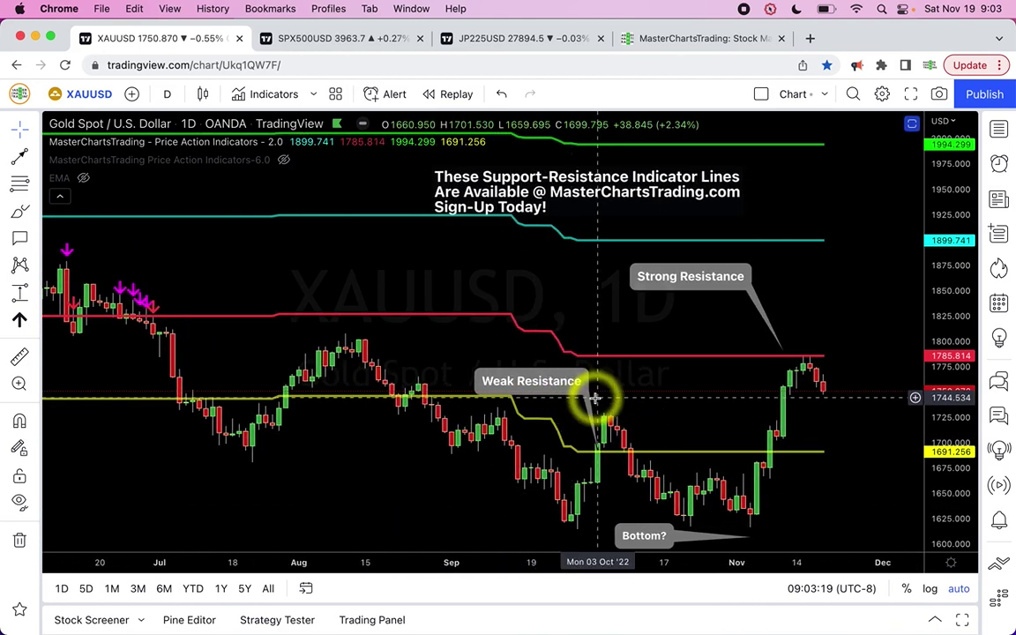
{"action": "key", "text": "space"}
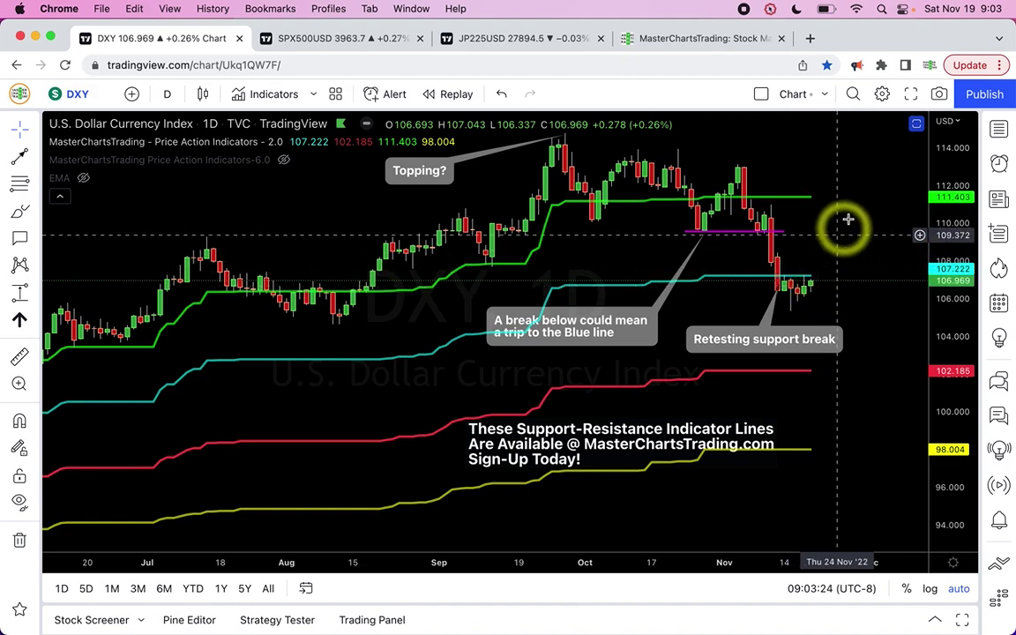
{"action": "key", "text": "shift+space"}
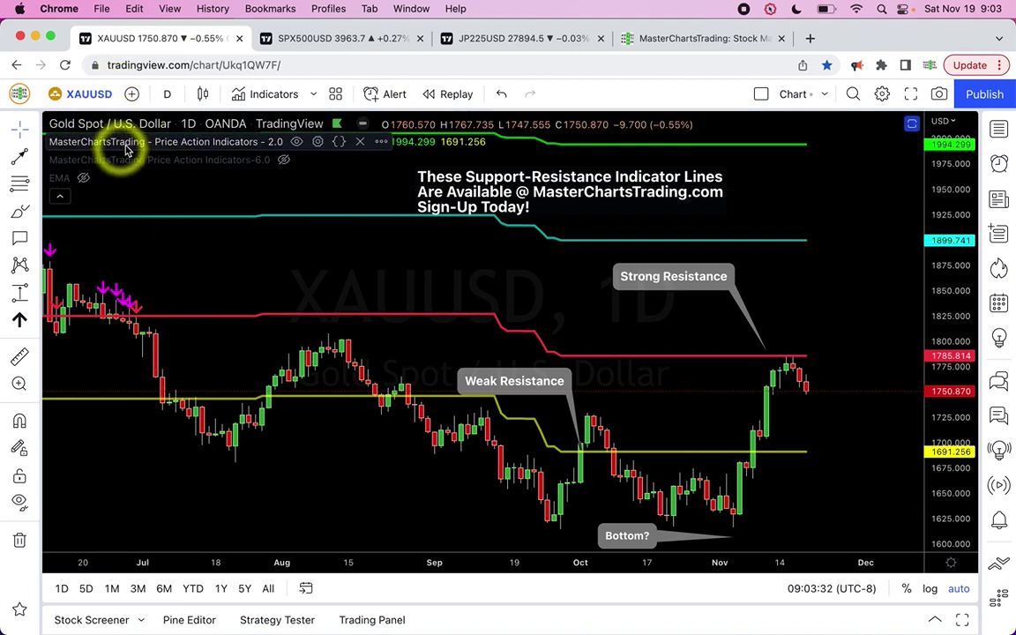
Step: Draw a nearly horizontal dotted arrow on XAUUSD from the 4 October high at about 1728 to 5 December at about 1730
{"action": "mouse_move", "coordinate": [139, 144]}
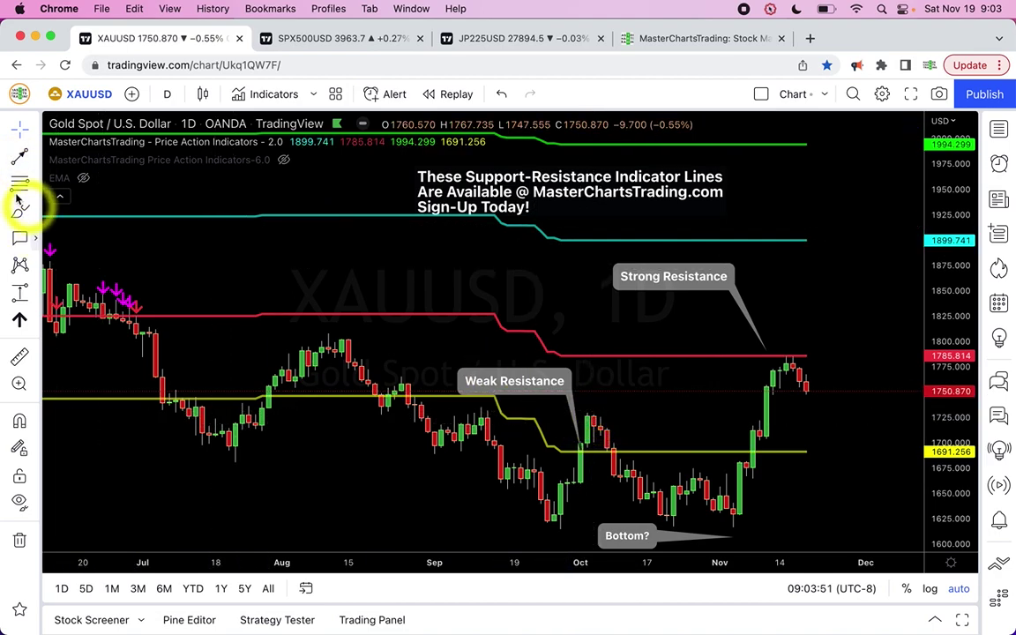
{"action": "left_click", "coordinate": [20, 156]}
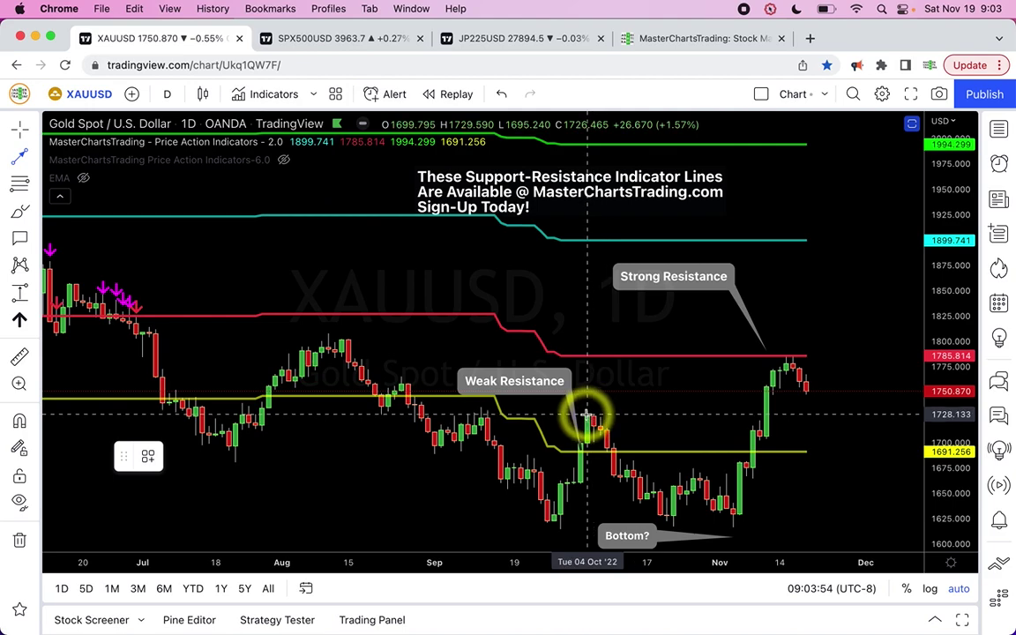
{"action": "left_click_drag", "start_coordinate": [591, 415], "coordinate": [816, 426]}
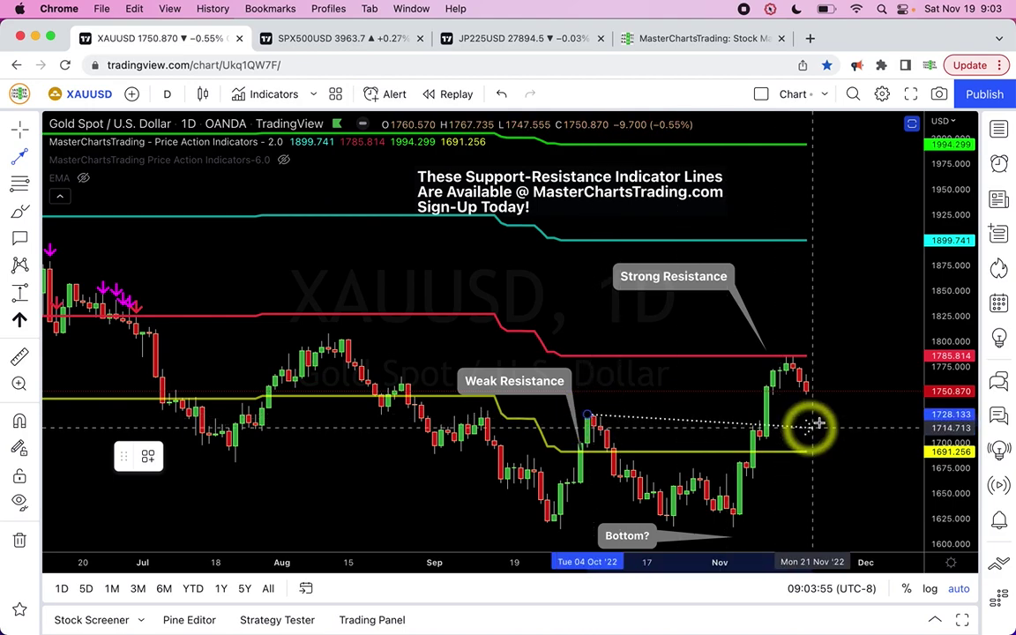
{"action": "left_click", "coordinate": [871, 418]}
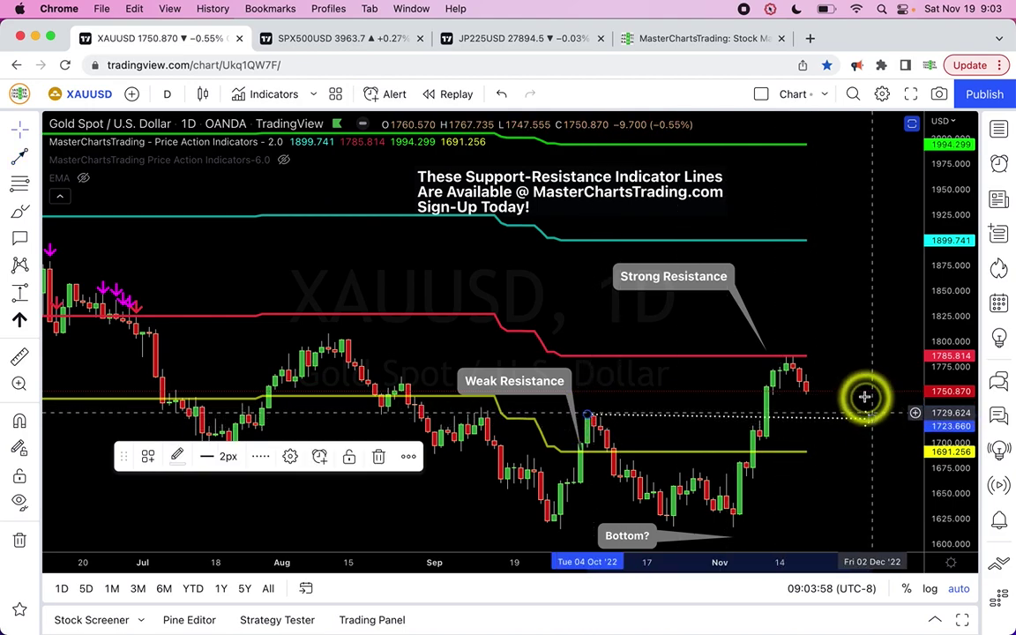
{"action": "left_click", "coordinate": [854, 403]}
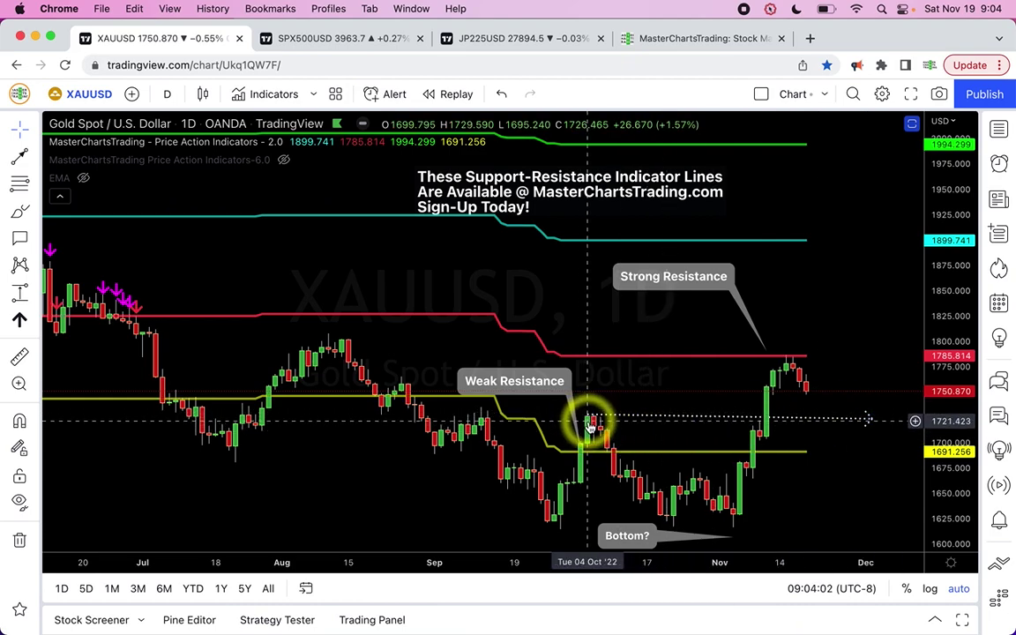
{"action": "left_click_drag", "start_coordinate": [871, 424], "coordinate": [878, 415]}
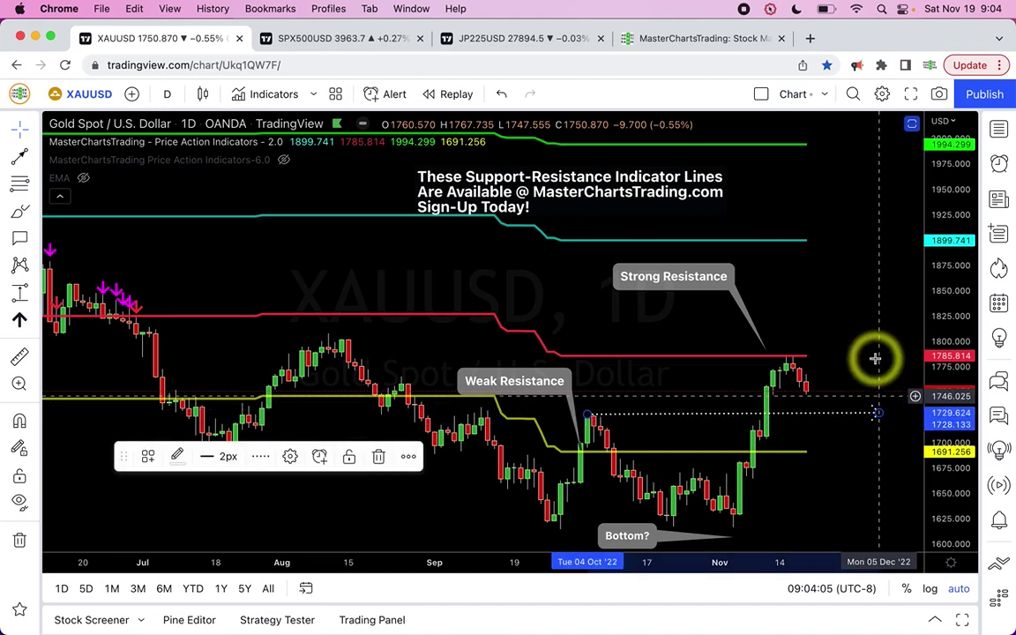
{"action": "left_click", "coordinate": [870, 429]}
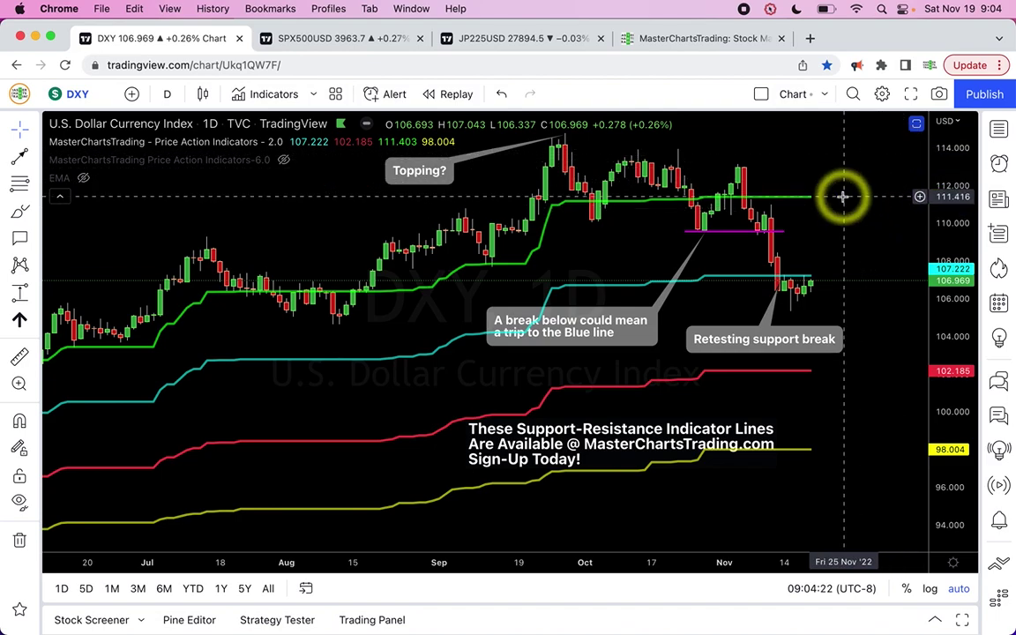
Step: Bring up the daily BTCUSD chart back to June and move the support-resistance sign-up note above the September to November candles
{"action": "key", "text": "space"}
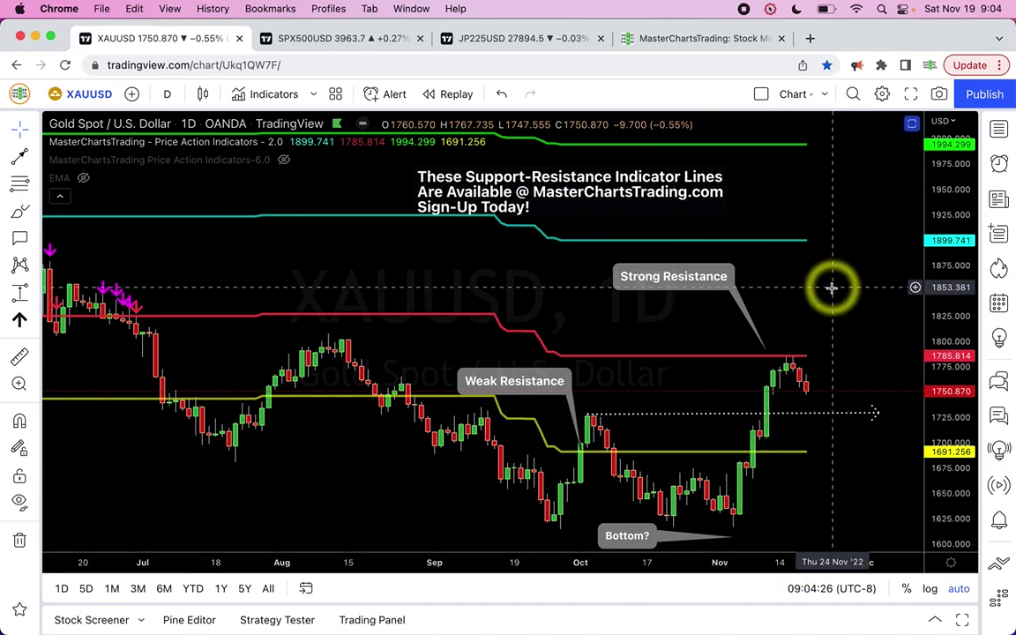
{"action": "key", "text": "space"}
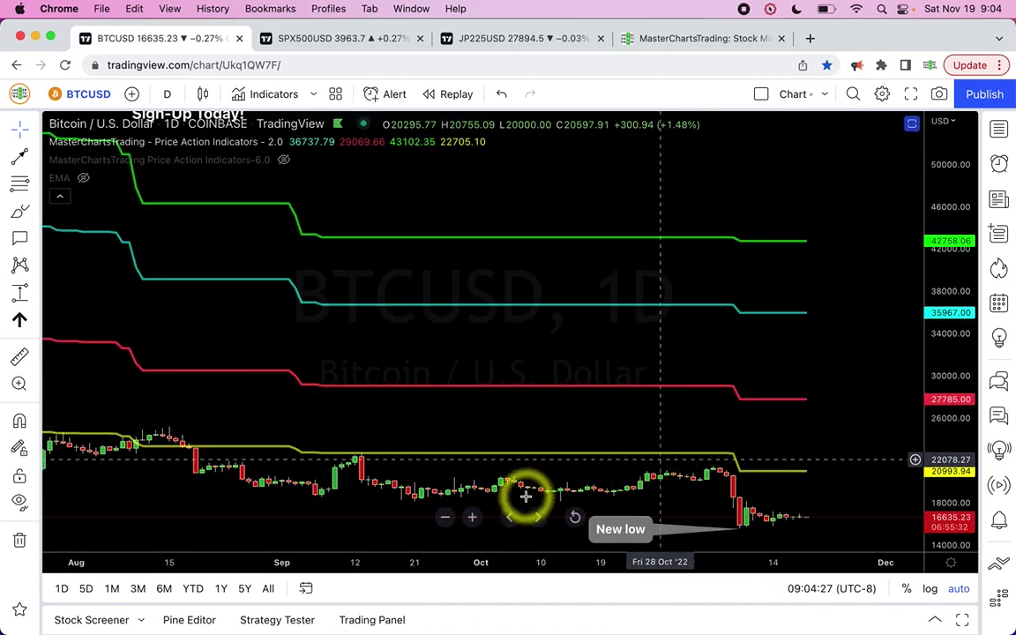
{"action": "left_click", "coordinate": [443, 519]}
{"action": "left_click", "coordinate": [442, 520]}
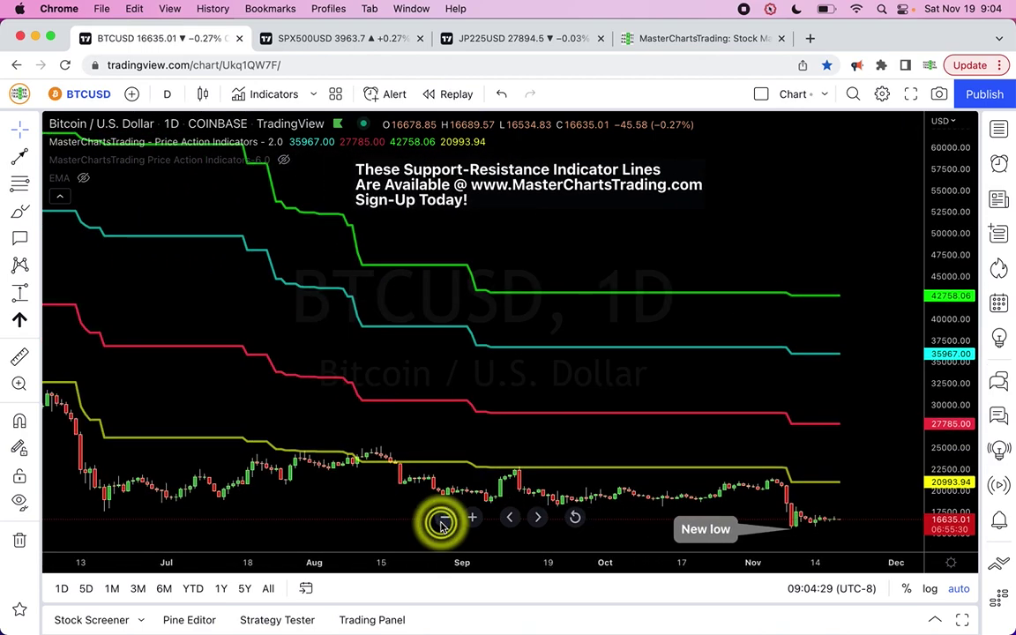
{"action": "left_click", "coordinate": [443, 523]}
{"action": "mouse_move", "coordinate": [595, 193]}
{"action": "left_mouse_down"}
{"action": "mouse_move", "coordinate": [716, 209]}
{"action": "mouse_move", "coordinate": [710, 266]}
{"action": "left_mouse_up"}
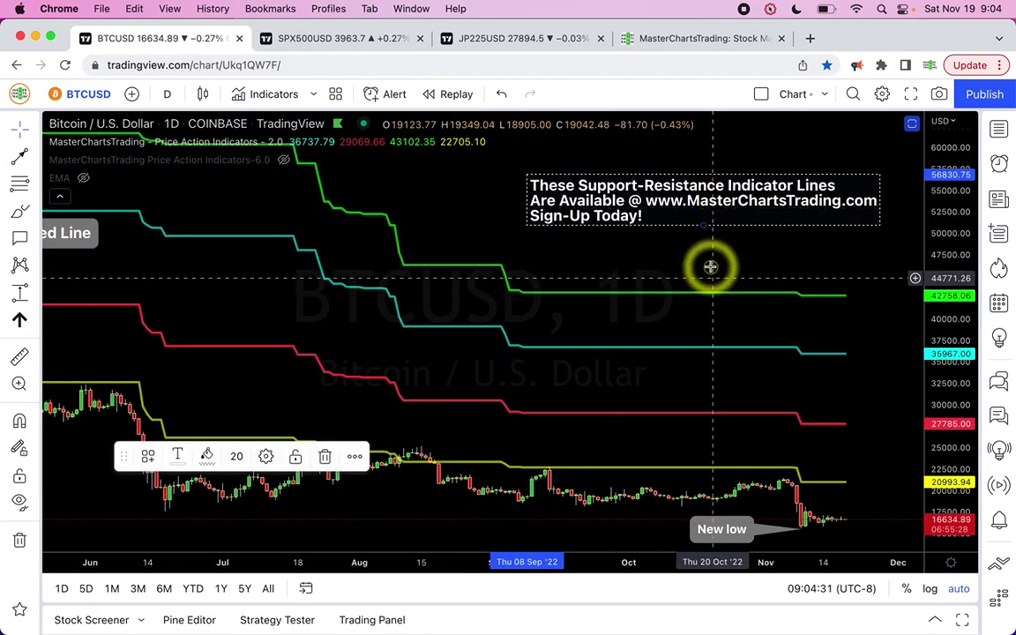
Step: Bring up the weekly BTCUSD chart in place of JP225USD and narrow its range to the 2021 to 2022 candles
{"action": "left_click", "coordinate": [488, 36]}
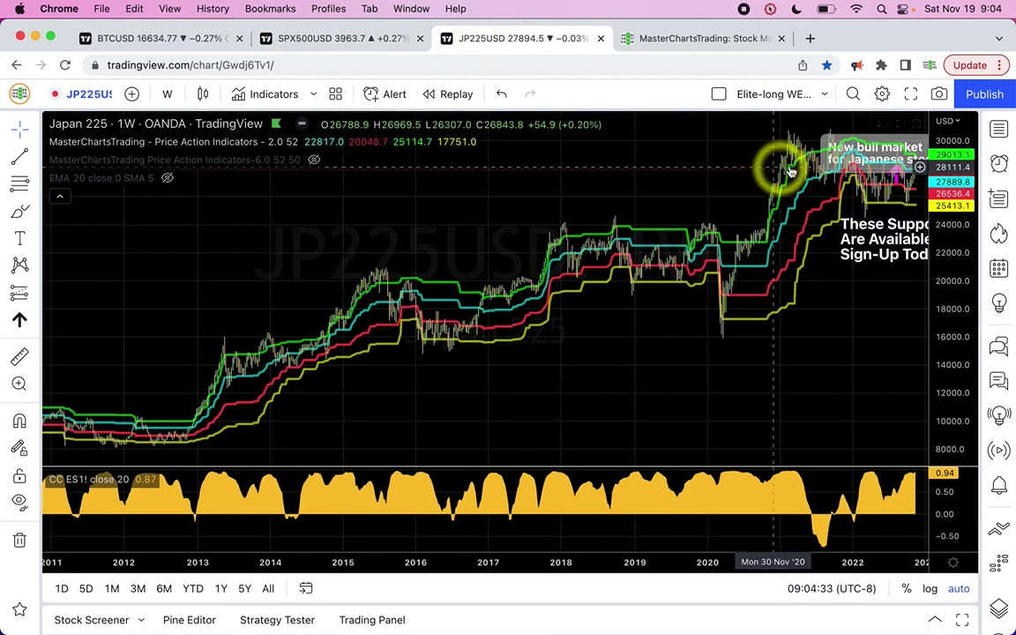
{"action": "left_click", "coordinate": [1002, 131]}
{"action": "left_click", "coordinate": [813, 368]}
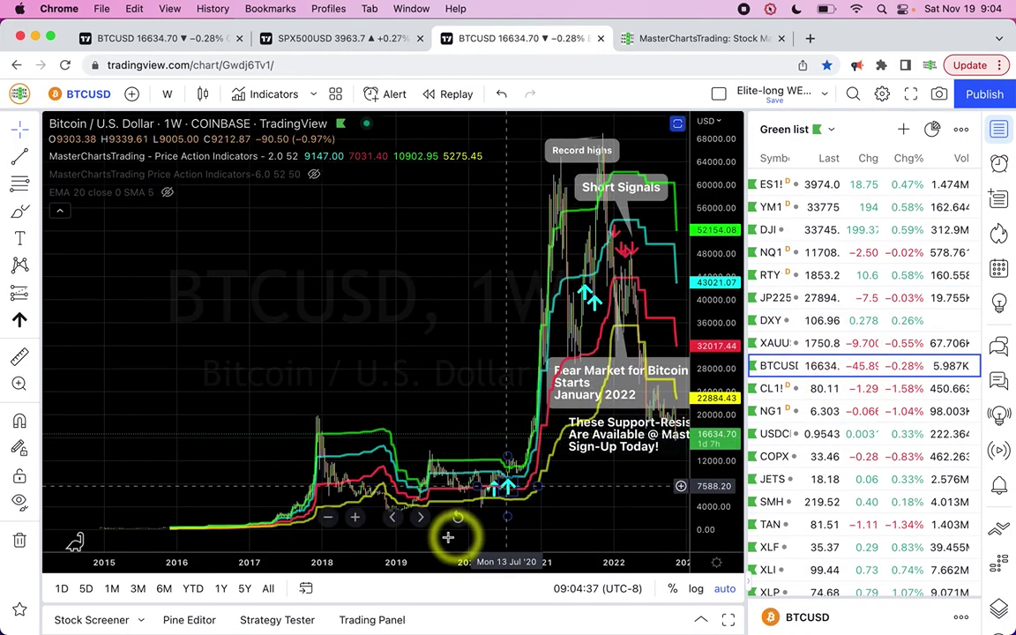
{"action": "left_click", "coordinate": [355, 518]}
{"action": "left_click", "coordinate": [354, 518]}
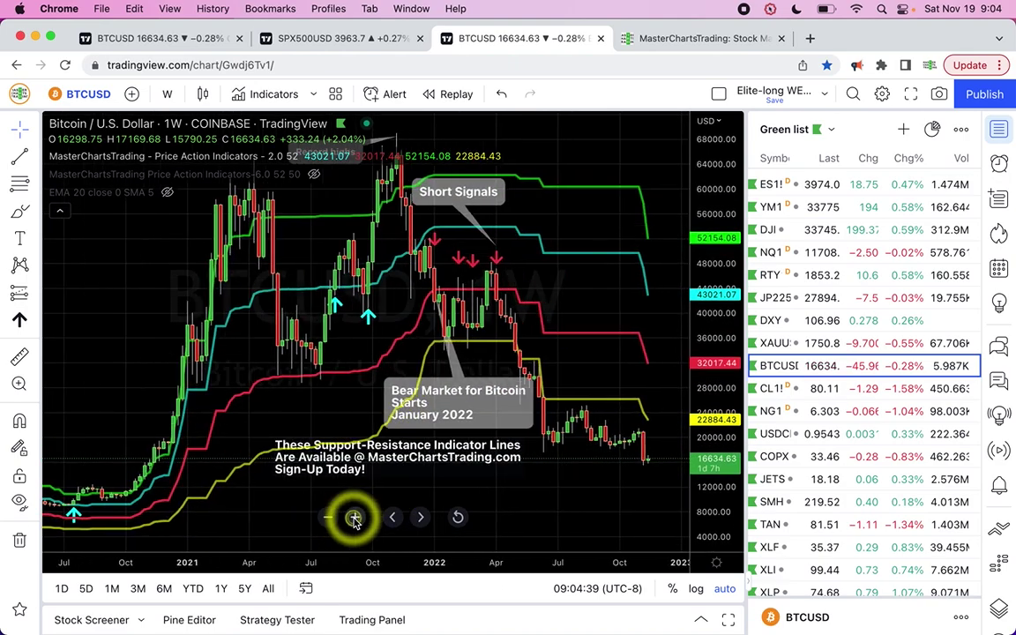
{"action": "left_click", "coordinate": [353, 519]}
{"action": "left_click", "coordinate": [1001, 130]}
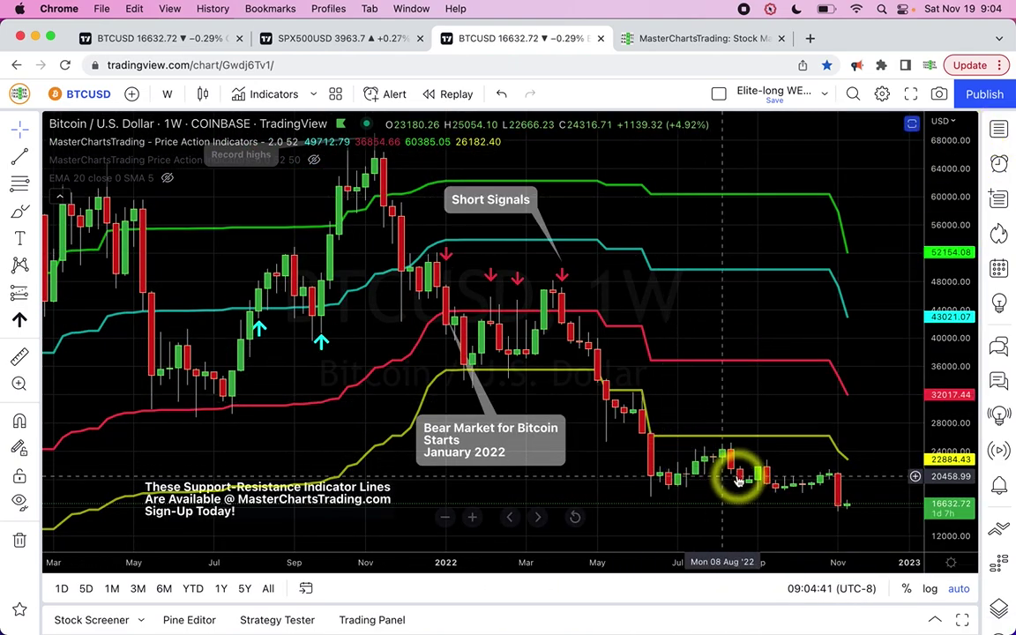
{"action": "scroll", "coordinate": [819, 409], "scroll_direction": "right", "scroll_amount": 5}
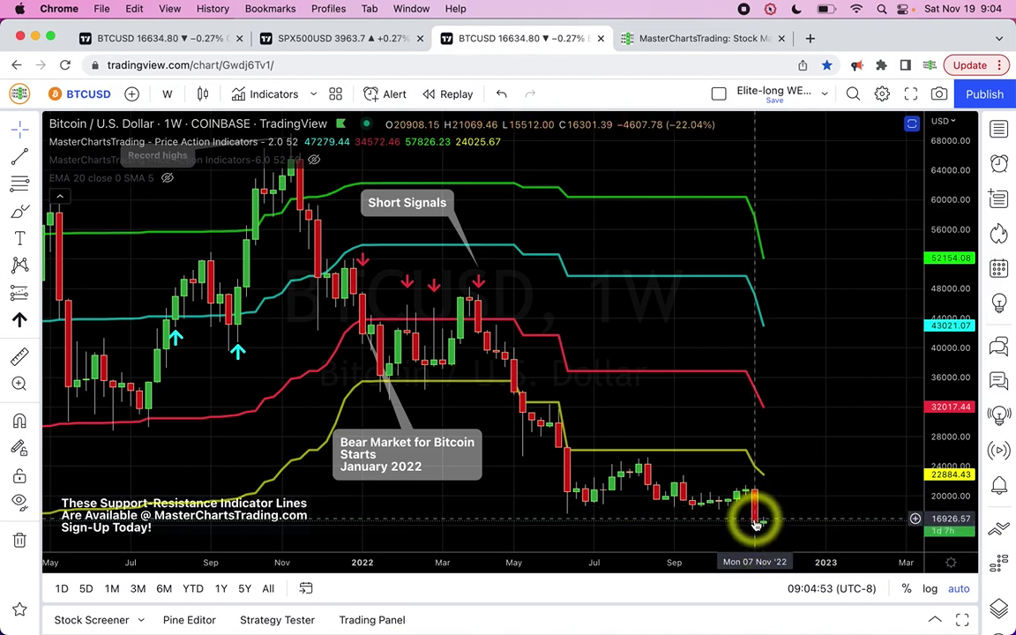
Step: Compare the weekly BTCUSD candles with the daily BTCUSD and hourly SPX500USD charts, using a compressed and an automatic price scale
{"action": "left_click", "coordinate": [147, 35]}
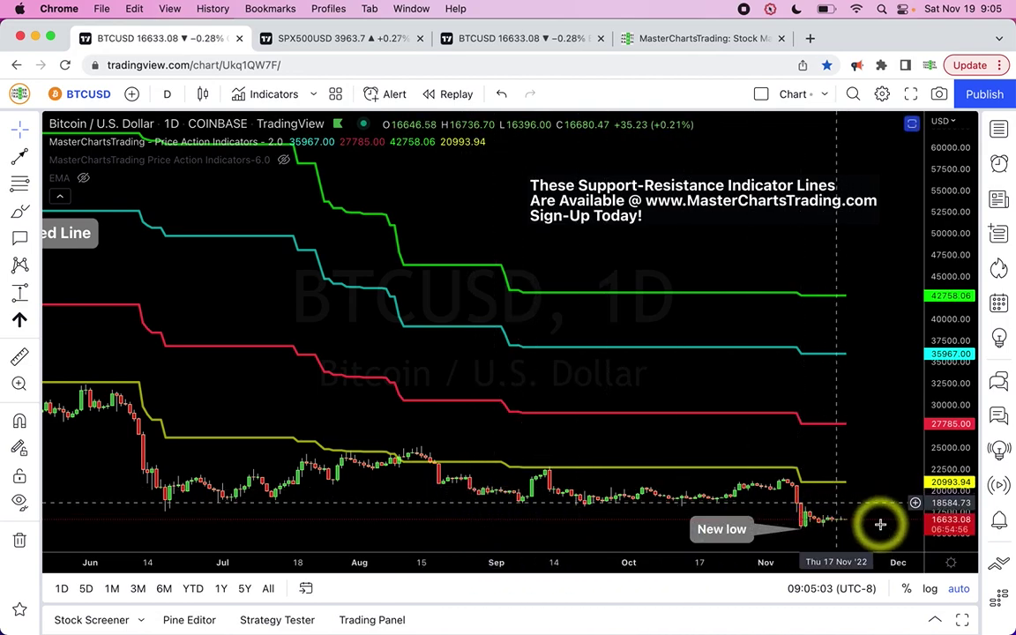
{"action": "left_click", "coordinate": [295, 39]}
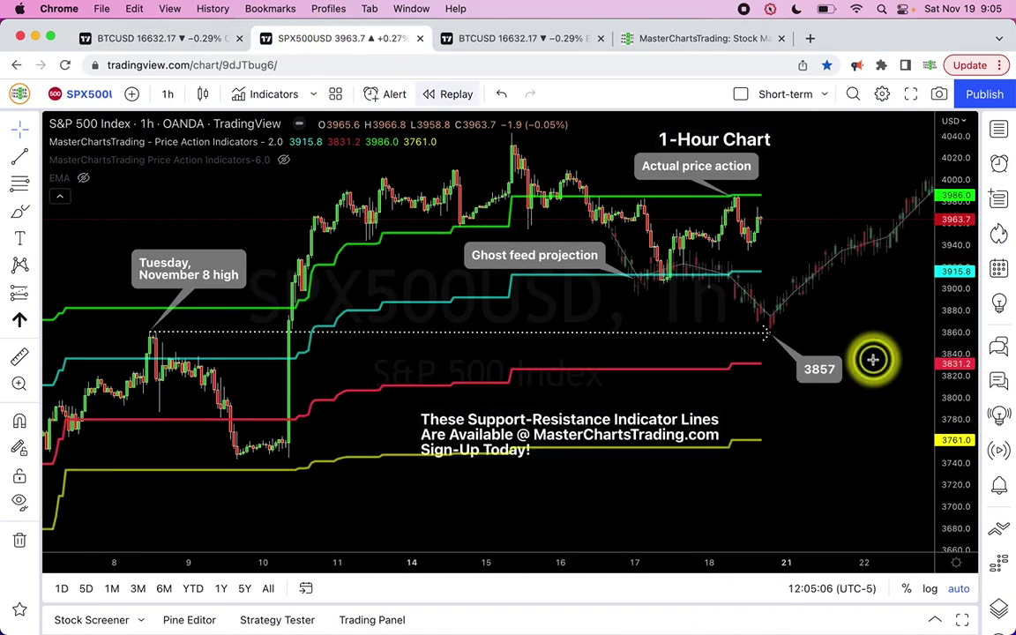
{"action": "left_click", "coordinate": [527, 39]}
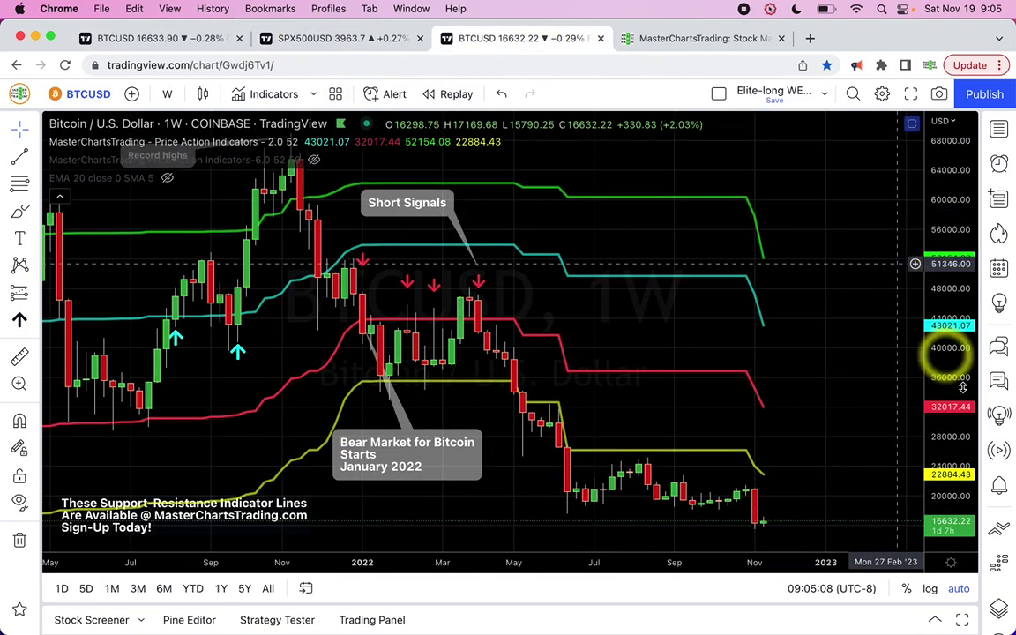
{"action": "left_click_drag", "start_coordinate": [941, 346], "coordinate": [949, 481]}
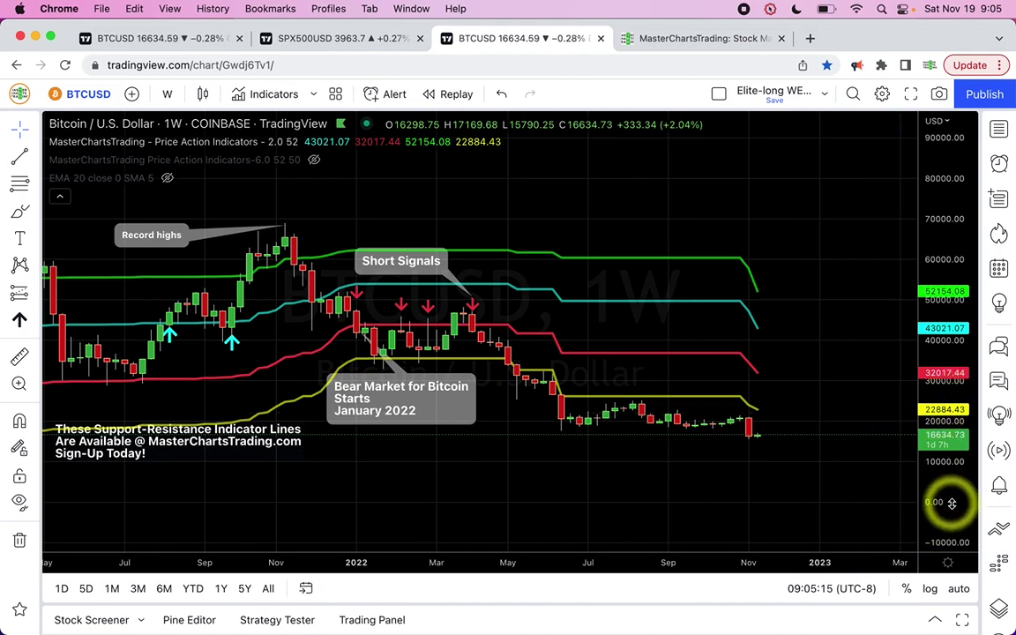
{"action": "right_click", "coordinate": [951, 554]}
{"action": "left_click", "coordinate": [962, 299]}
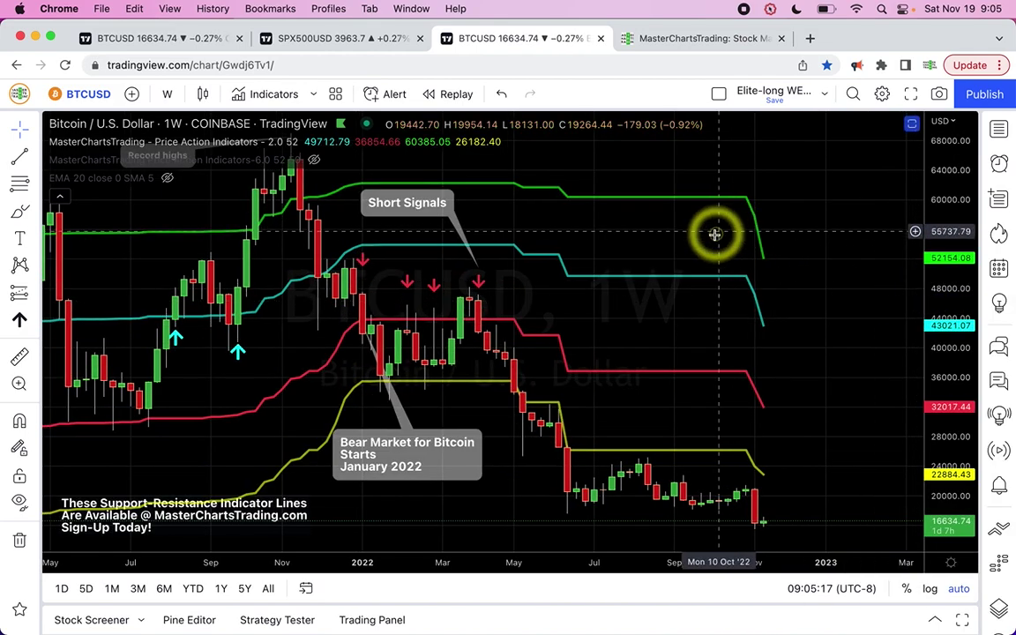
{"action": "scroll", "coordinate": [706, 399], "scroll_direction": "left", "scroll_amount": 5}
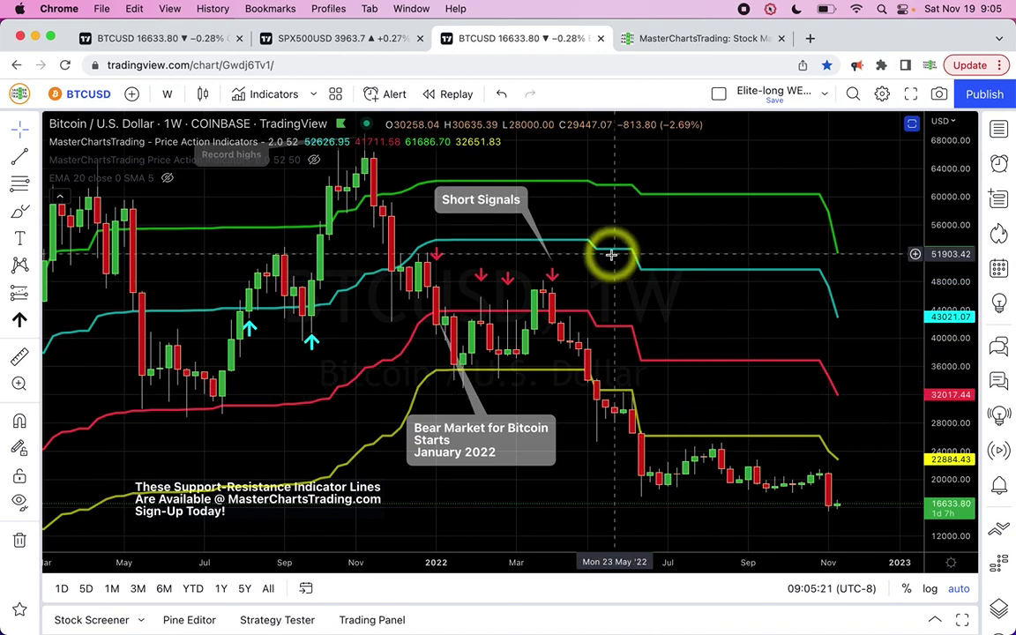
{"action": "left_click", "coordinate": [148, 38]}
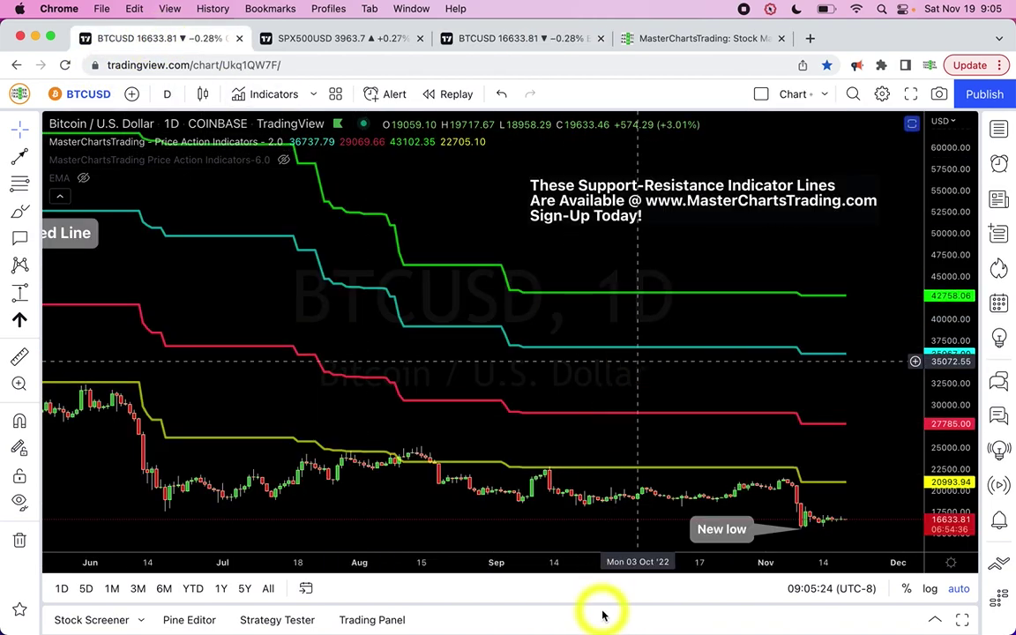
Step: Glance at the recap slide, open the MasterChartsTrading Sign-Up page and highlight the "Trading Indicators & Newsletters" plan heading
{"action": "left_click", "coordinate": [547, 619]}
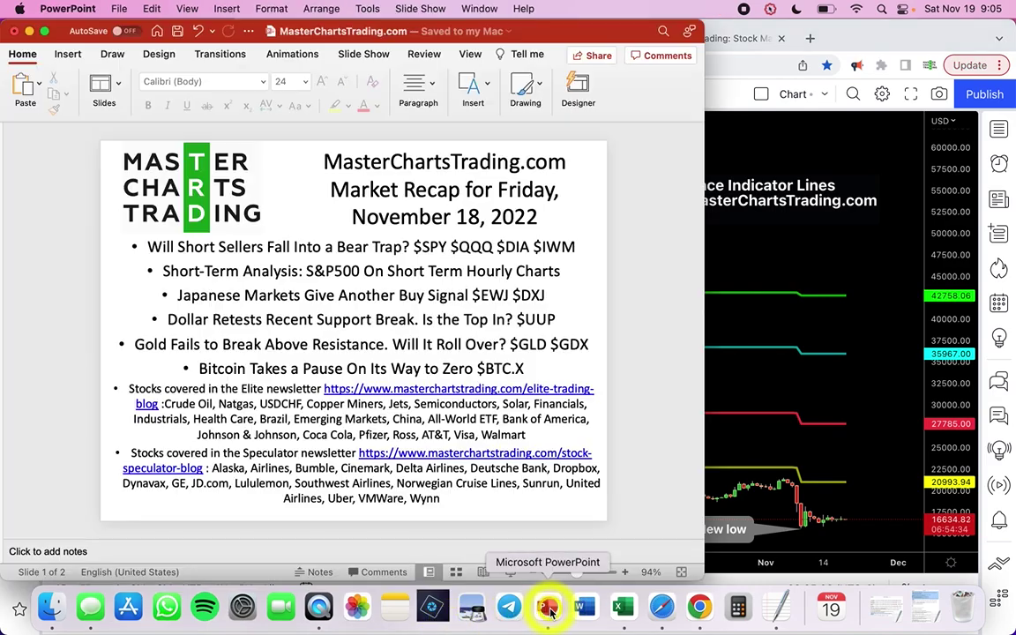
{"action": "left_click", "coordinate": [776, 164]}
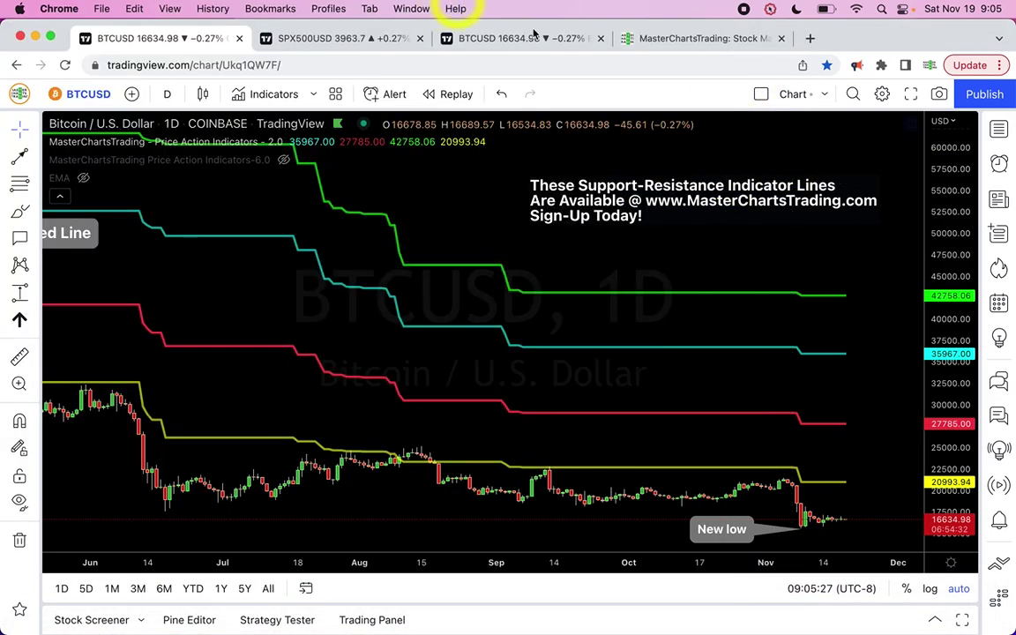
{"action": "left_click", "coordinate": [642, 39]}
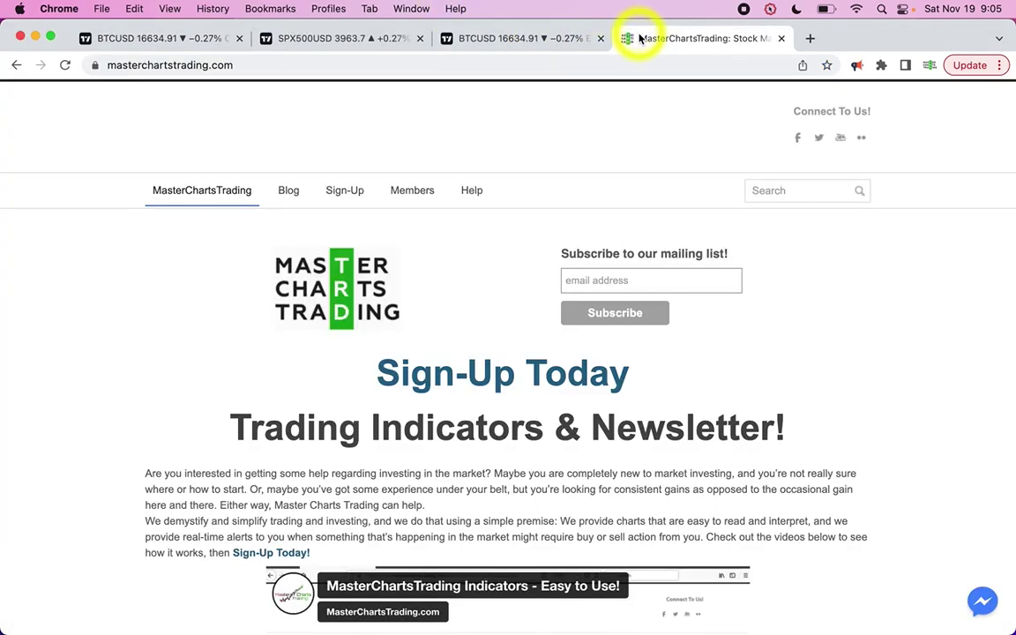
{"action": "left_click", "coordinate": [344, 191]}
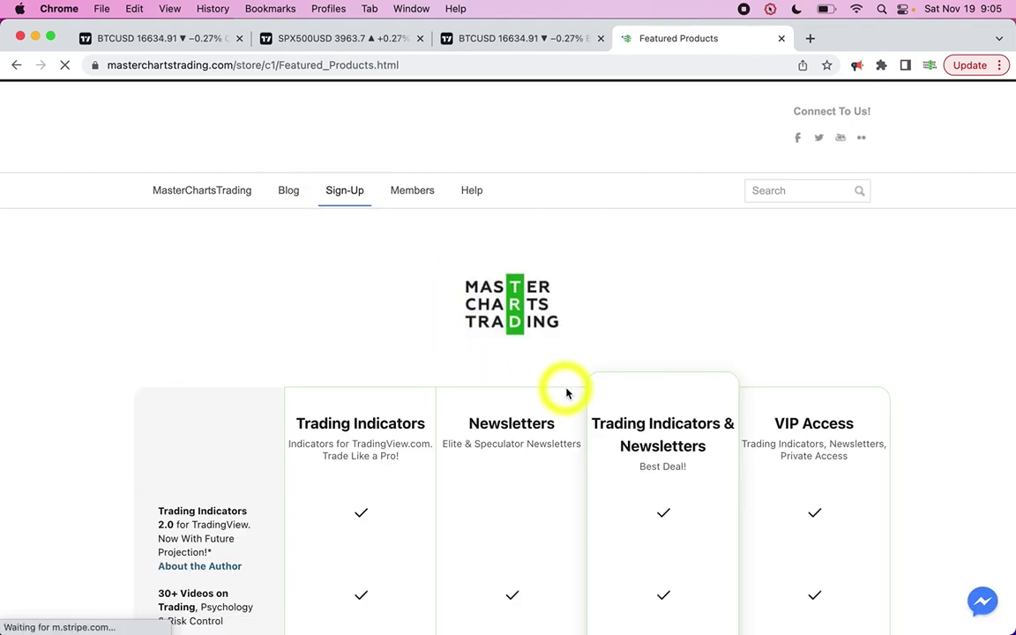
{"action": "scroll", "coordinate": [681, 416], "scroll_direction": "down", "scroll_amount": 5}
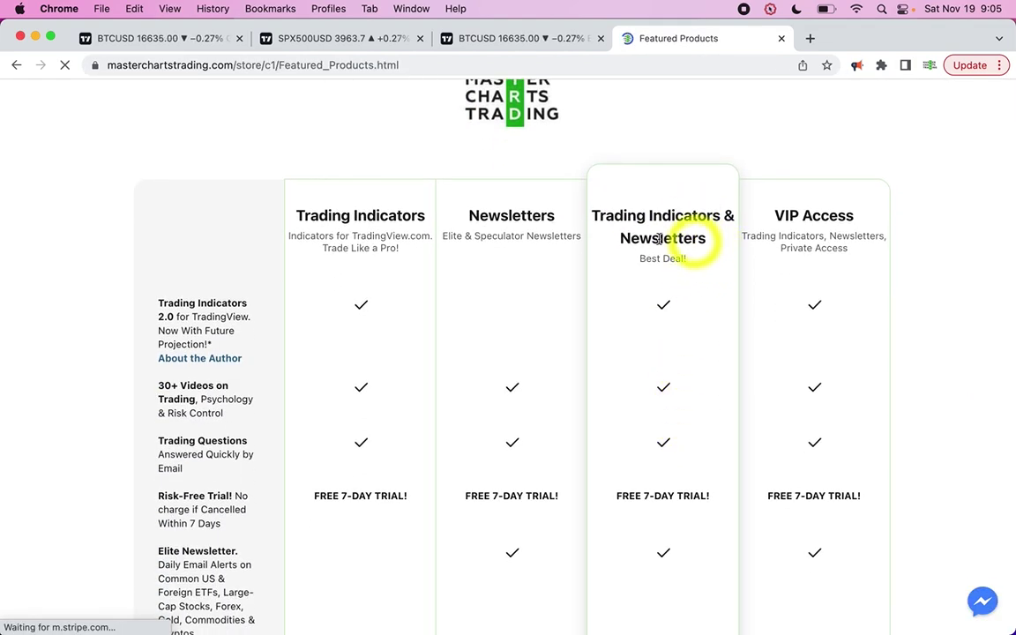
{"action": "left_click_drag", "start_coordinate": [711, 247], "coordinate": [614, 220]}
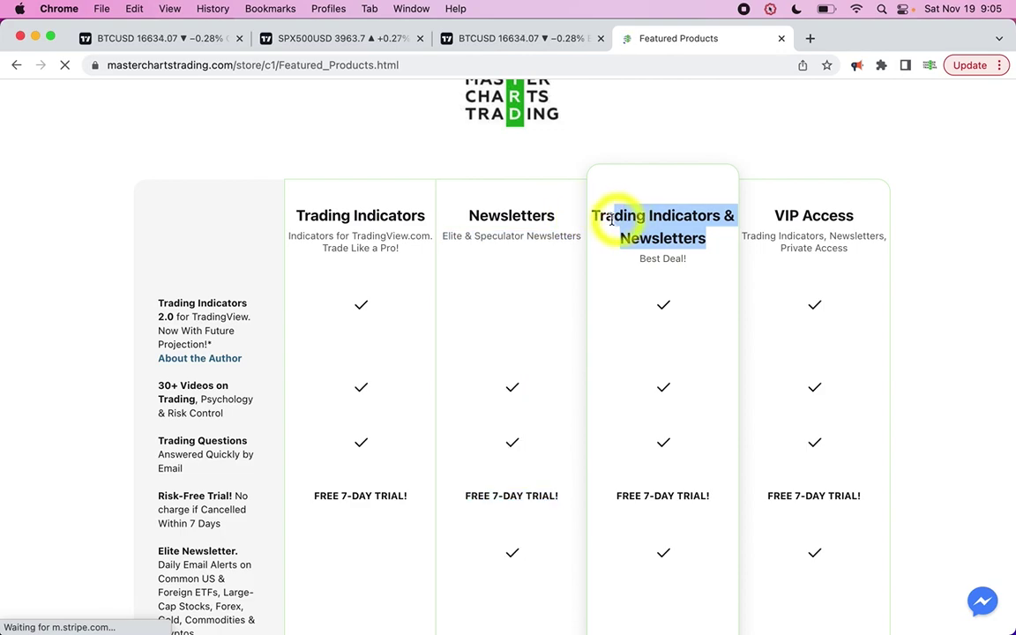
Step: Review the features, trial offers and monthly prices of the four subscription plans, consulting the daily BTCUSD chart and the recap slide
{"action": "left_click", "coordinate": [192, 39]}
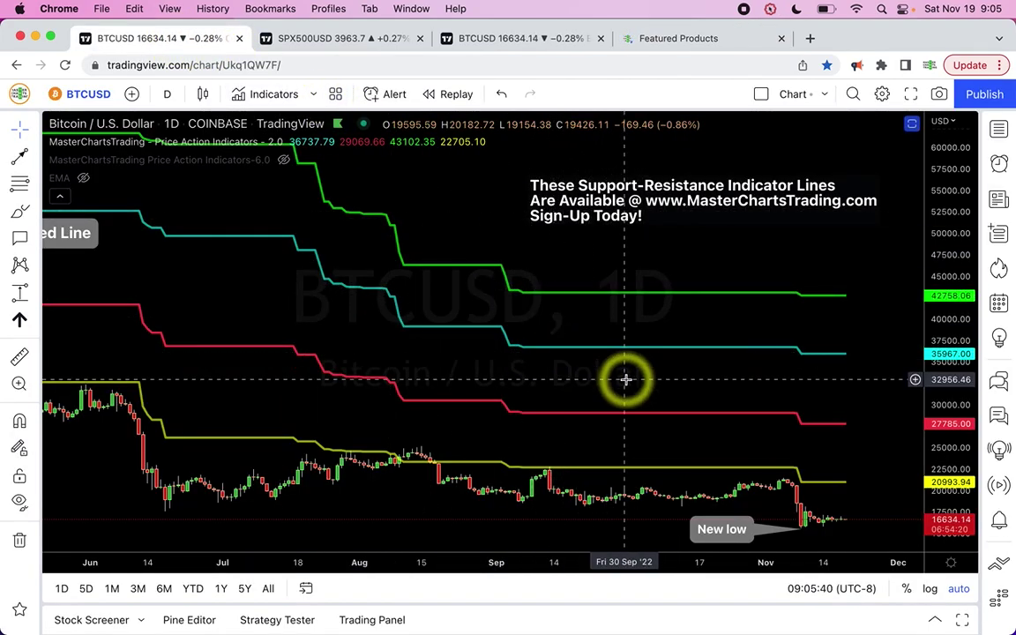
{"action": "left_click", "coordinate": [691, 40]}
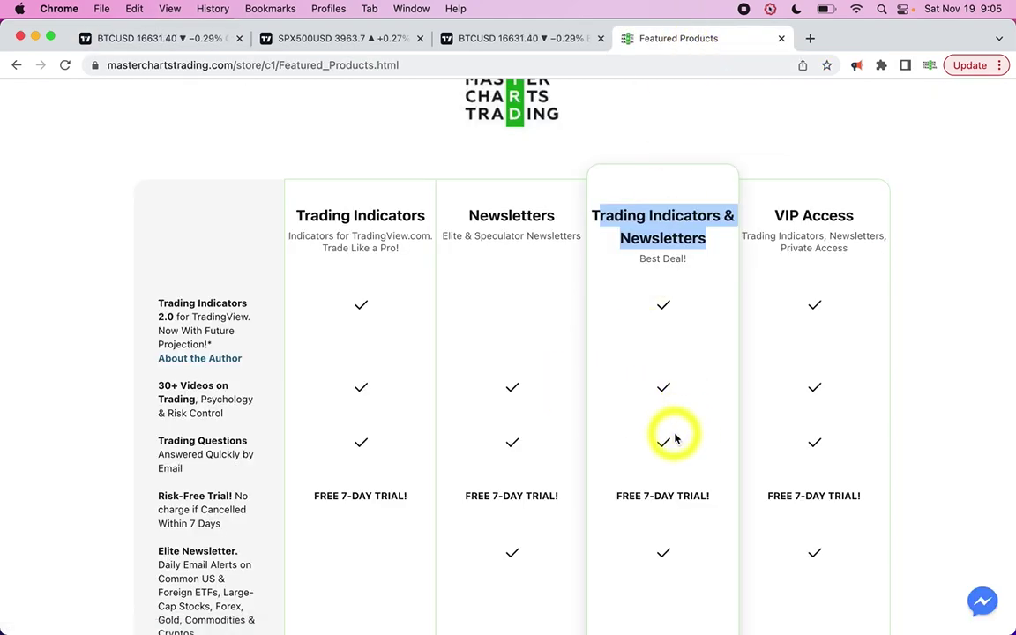
{"action": "scroll", "coordinate": [675, 439], "scroll_direction": "down", "scroll_amount": 10}
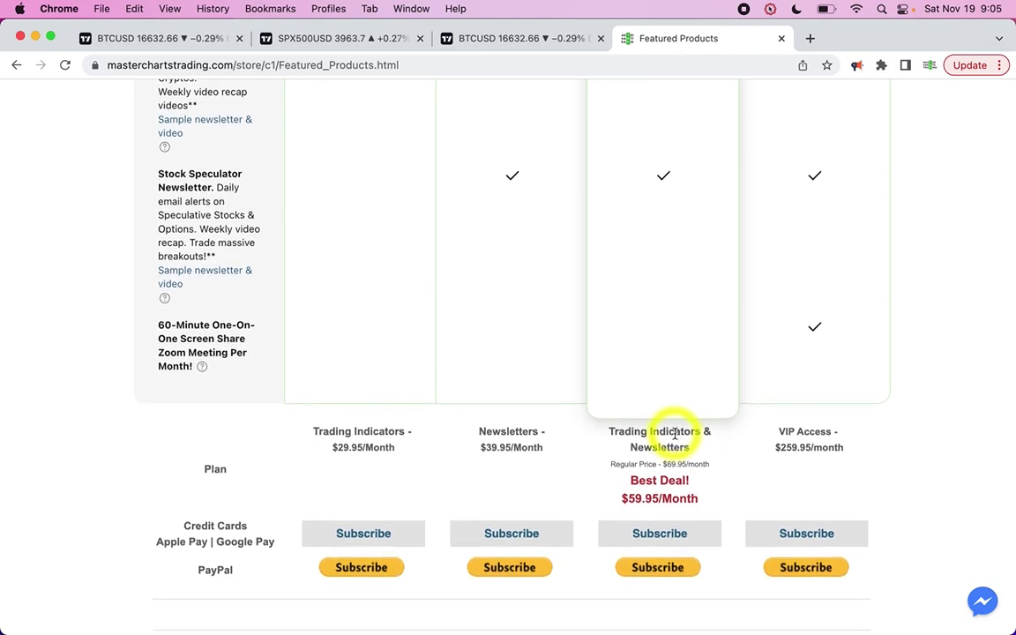
{"action": "scroll", "coordinate": [636, 303], "scroll_direction": "up", "scroll_amount": 4}
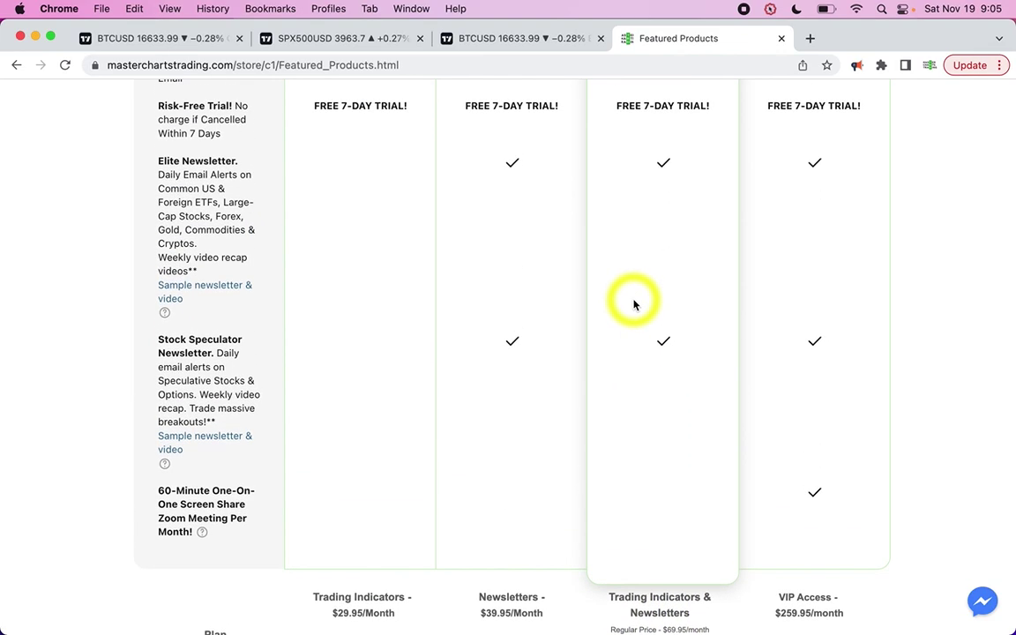
{"action": "left_click", "coordinate": [548, 608]}
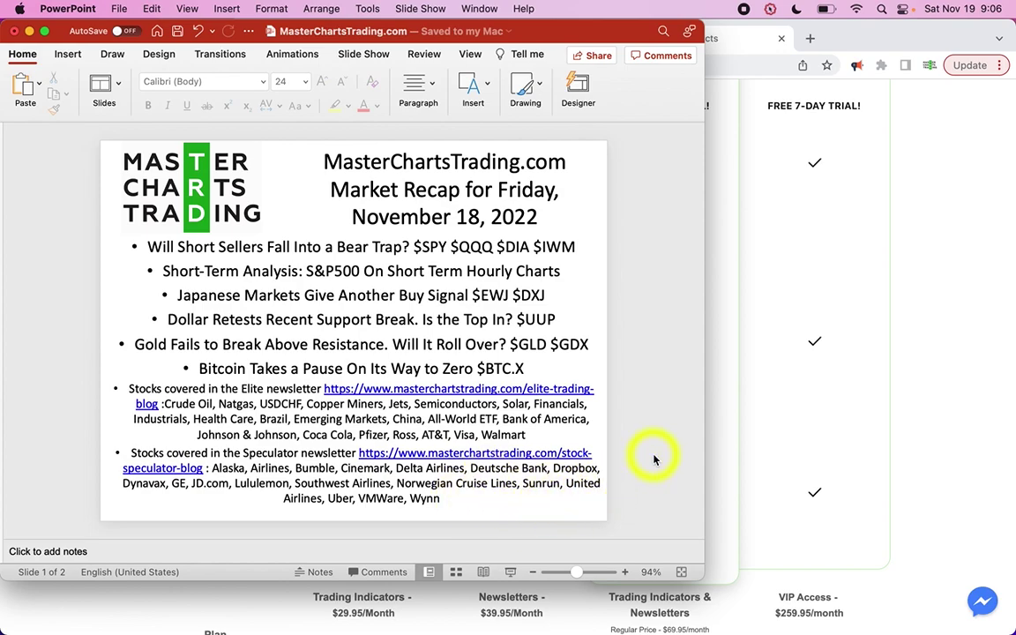
{"action": "left_click", "coordinate": [812, 503]}
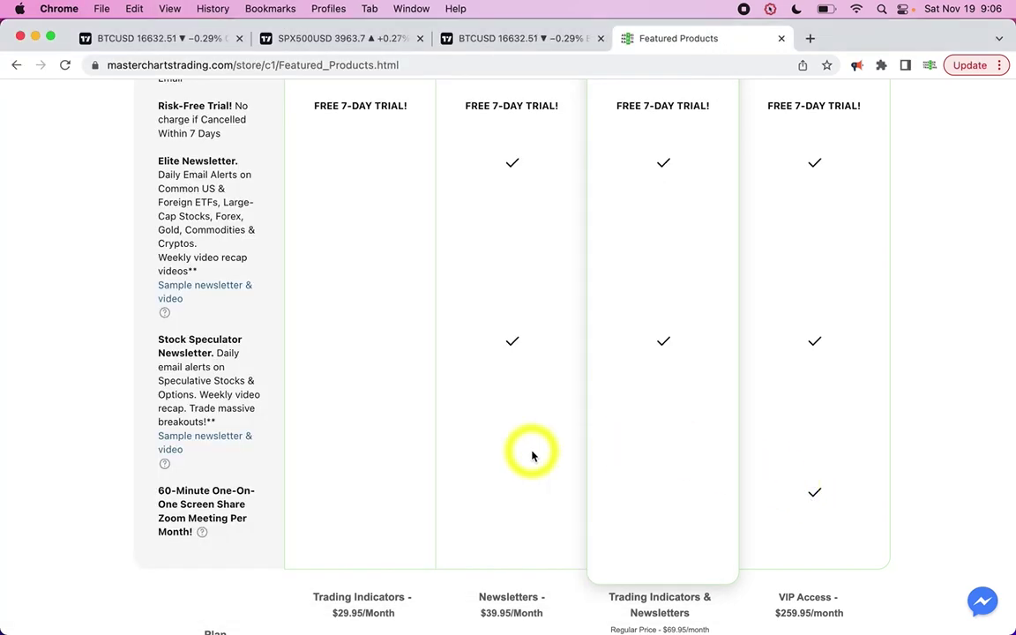
{"action": "scroll", "coordinate": [533, 454], "scroll_direction": "down", "scroll_amount": 3}
{"action": "scroll", "coordinate": [533, 453], "scroll_direction": "down", "scroll_amount": 2}
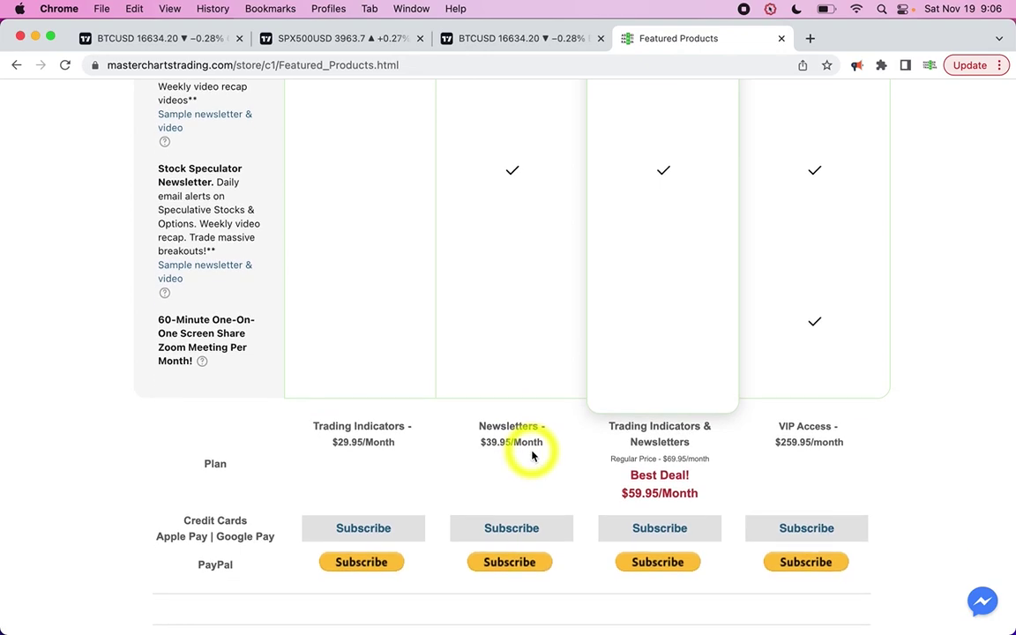
{"action": "scroll", "coordinate": [533, 456], "scroll_direction": "up", "scroll_amount": 7}
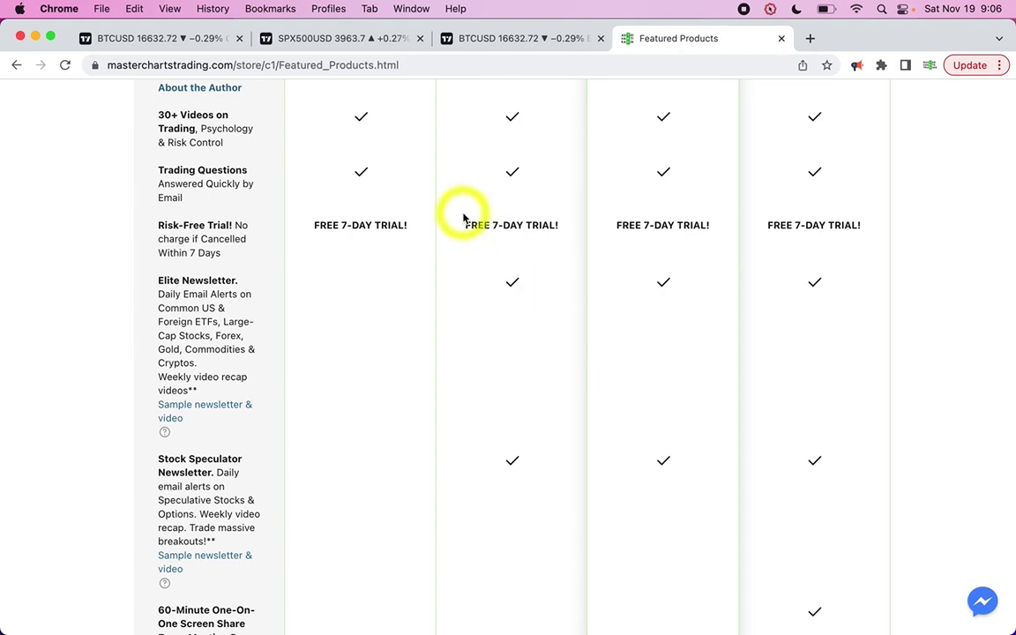
{"action": "scroll", "coordinate": [467, 218], "scroll_direction": "up", "scroll_amount": 9}
{"action": "left_click", "coordinate": [949, 205]}
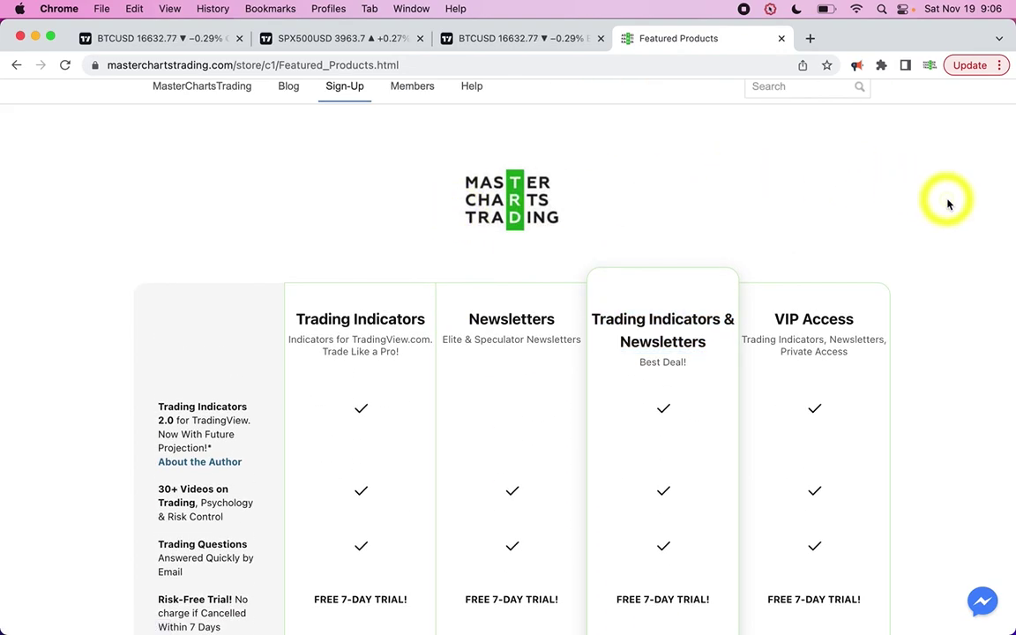
Step: Switch to the PowerPoint recap presentation and show slide 2 with the like, subscribe and share request
{"action": "key", "text": "super+Tab"}
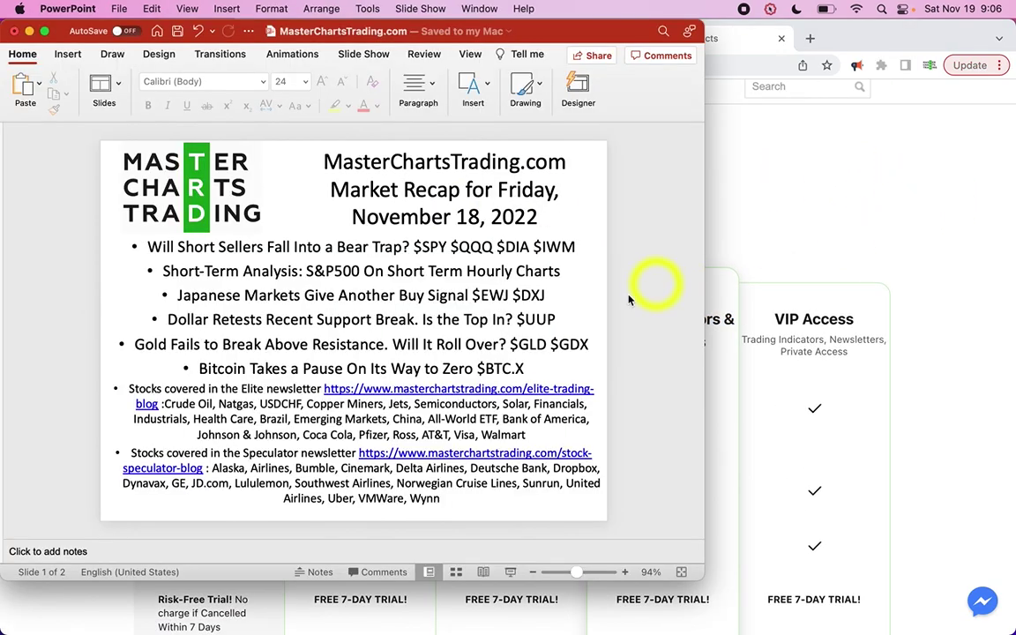
{"action": "scroll", "coordinate": [643, 303], "scroll_direction": "down", "scroll_amount": 2}
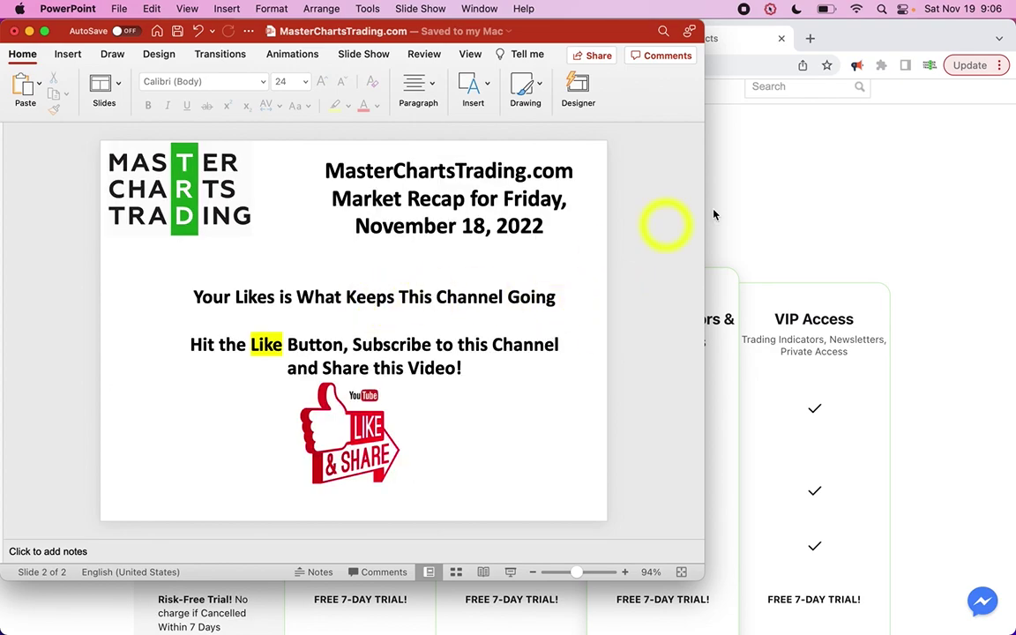